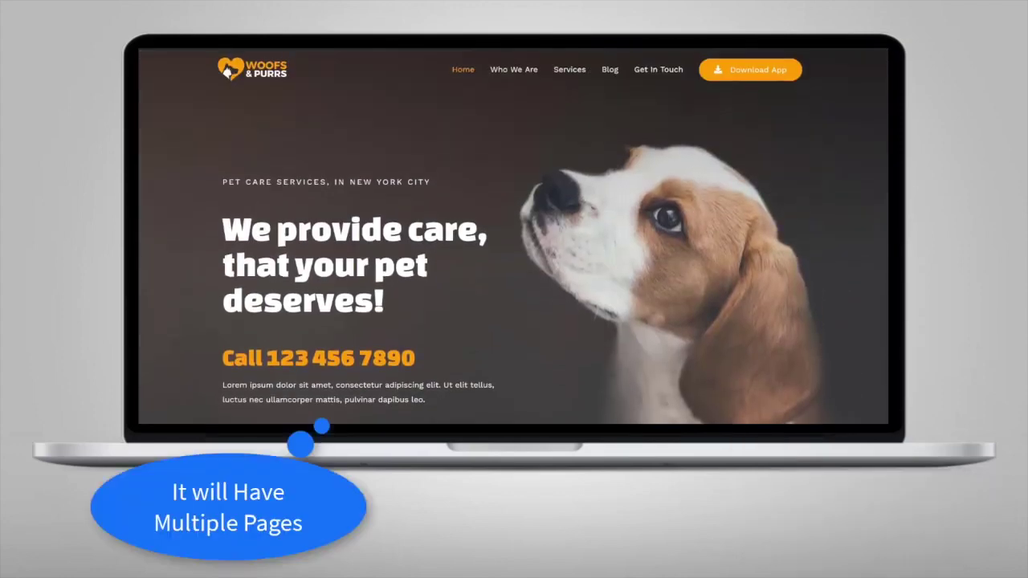
Step: Open the Who We Are page and scroll through its content
left_click(510, 72)
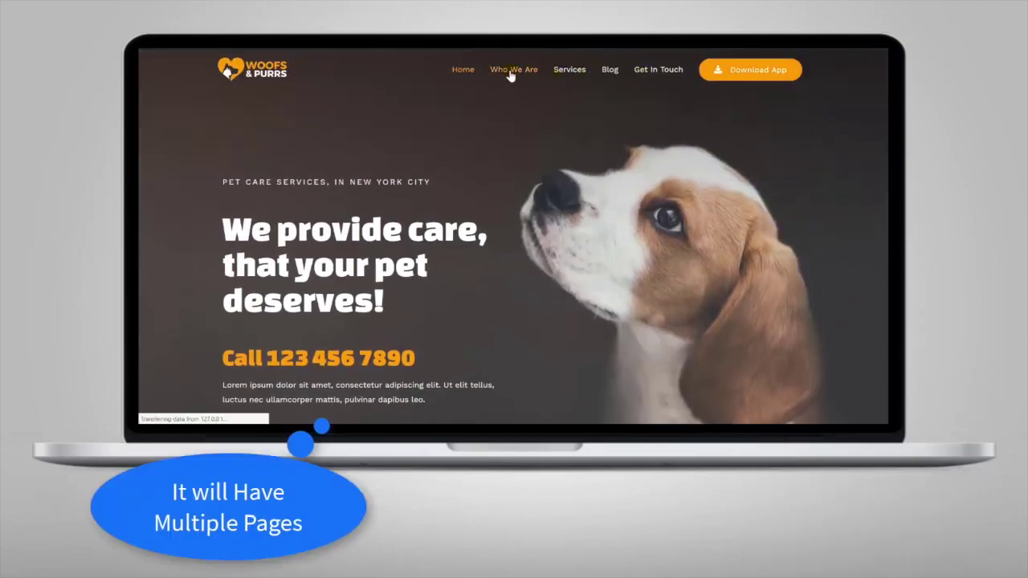
scroll(514, 241, "down", 10)
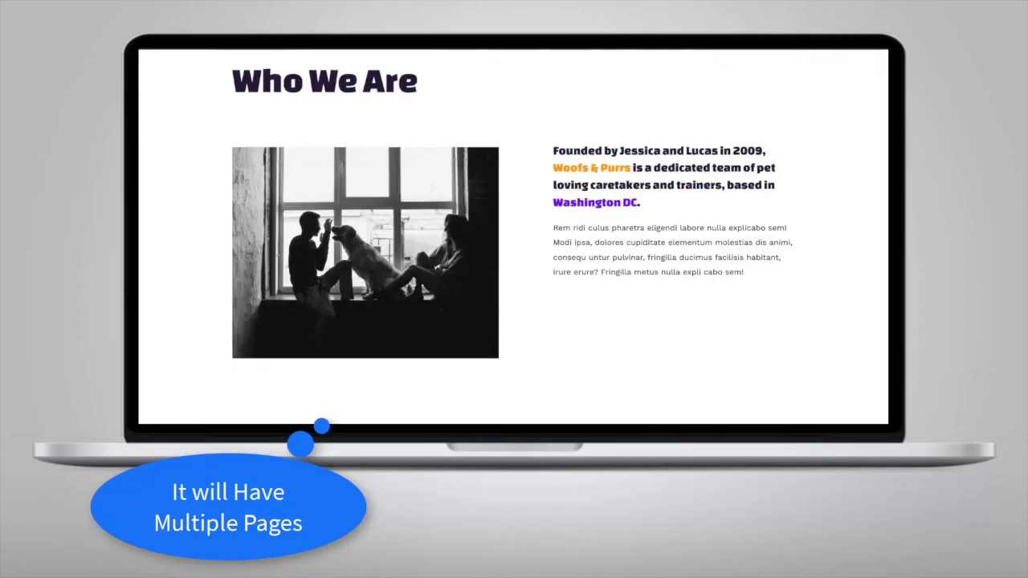
scroll(514, 241, "down", 10)
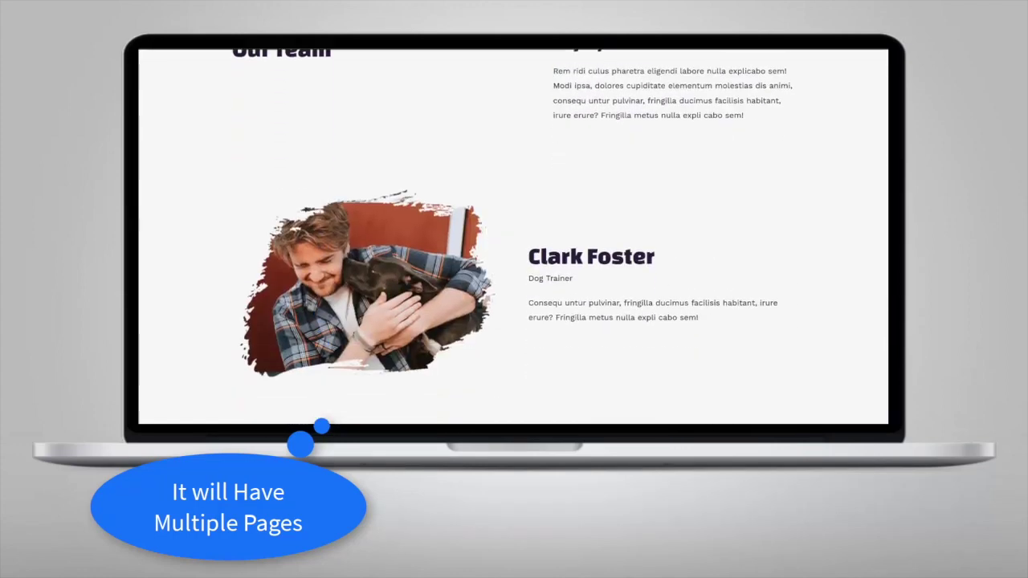
scroll(514, 241, "down", 10)
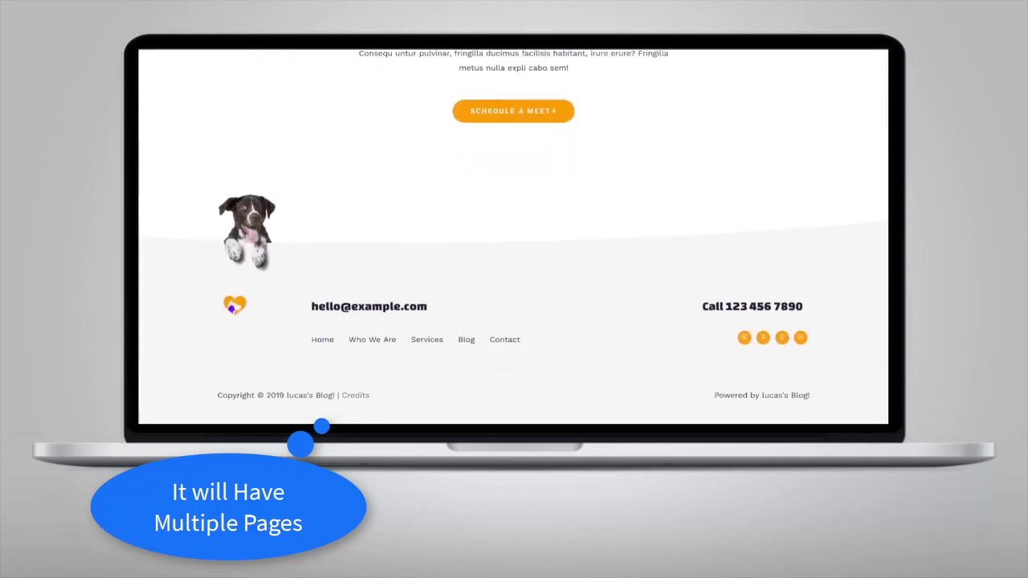
scroll(883, 284, "up", 10)
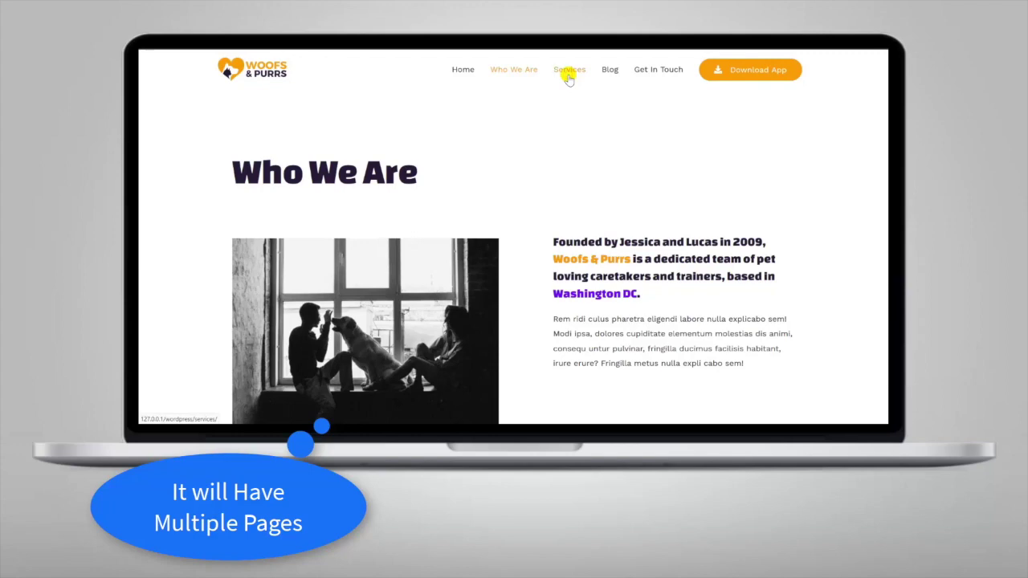
Step: View the Services page from top to bottom
left_click(569, 71)
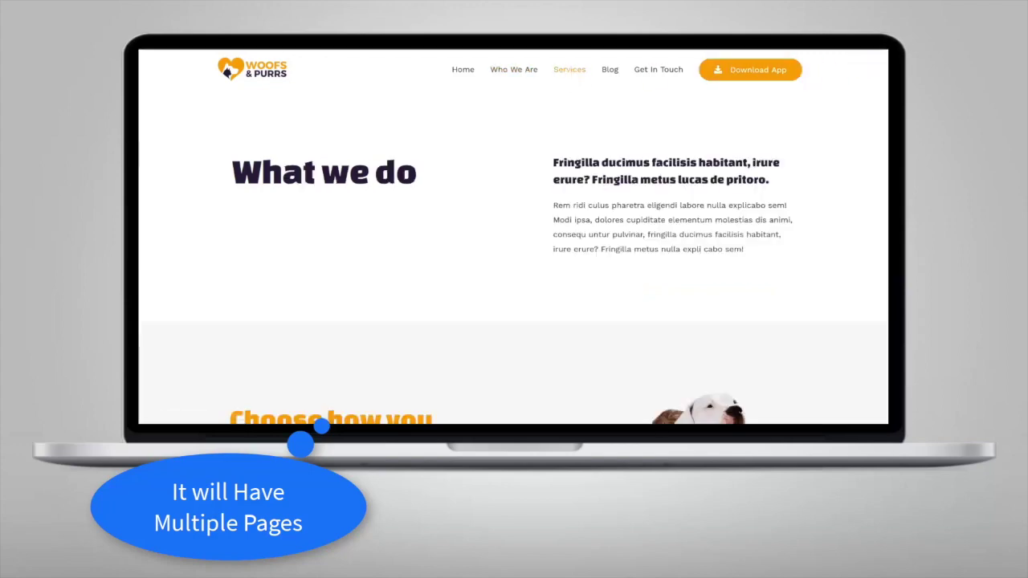
scroll(514, 237, "down", 5)
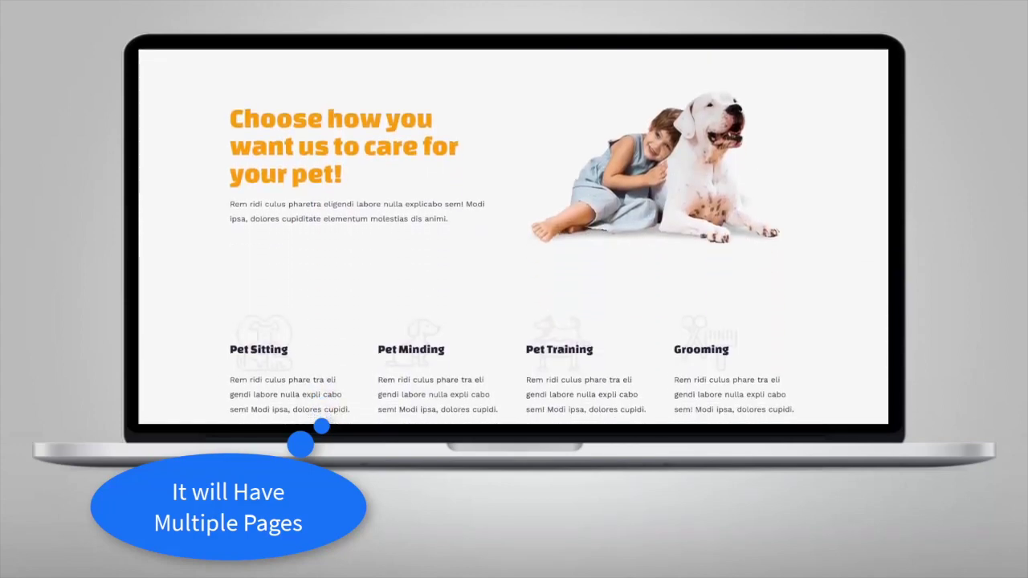
scroll(562, 128, "down", 5)
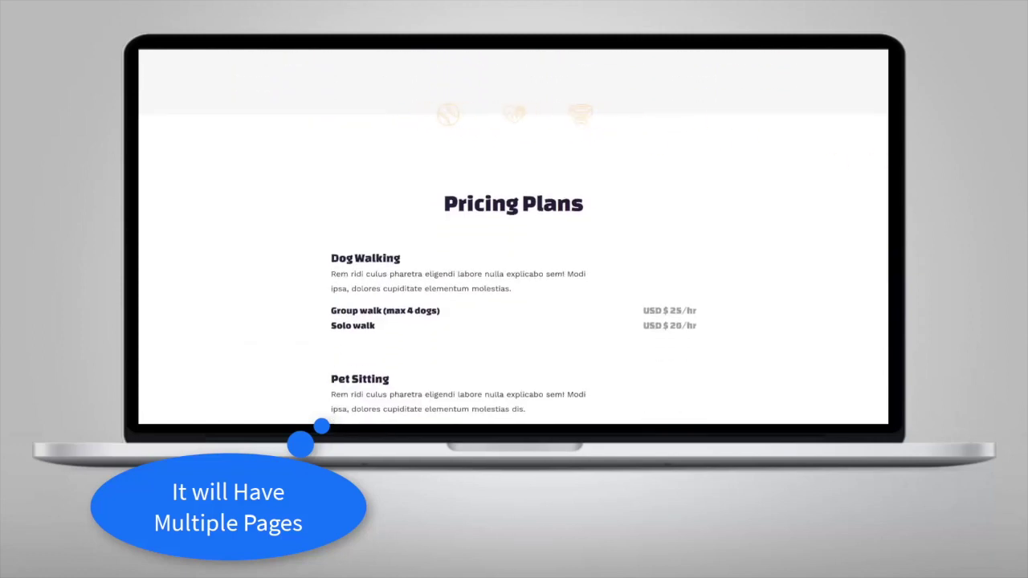
scroll(885, 177, "down", 2)
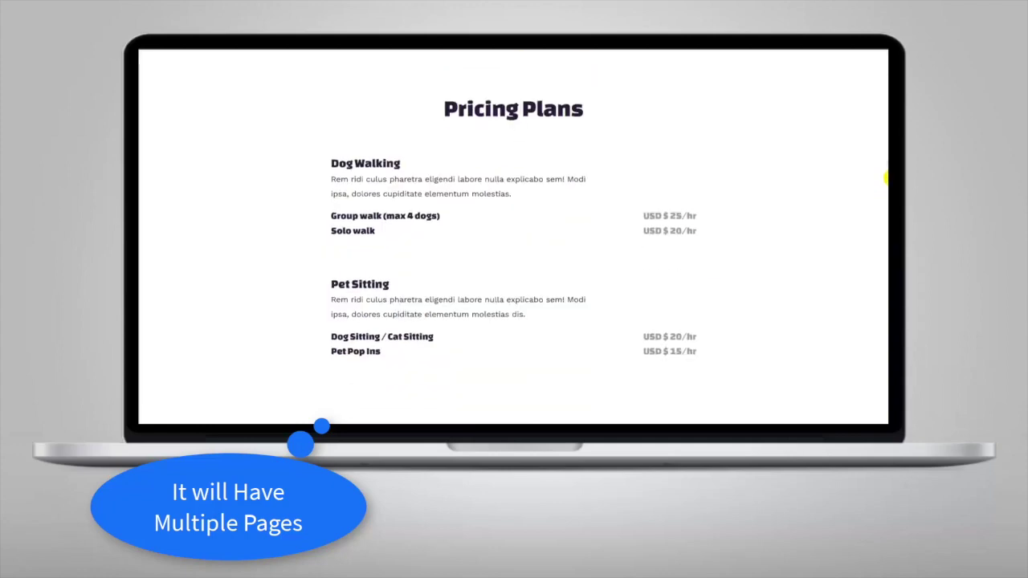
scroll(885, 177, "down", 8)
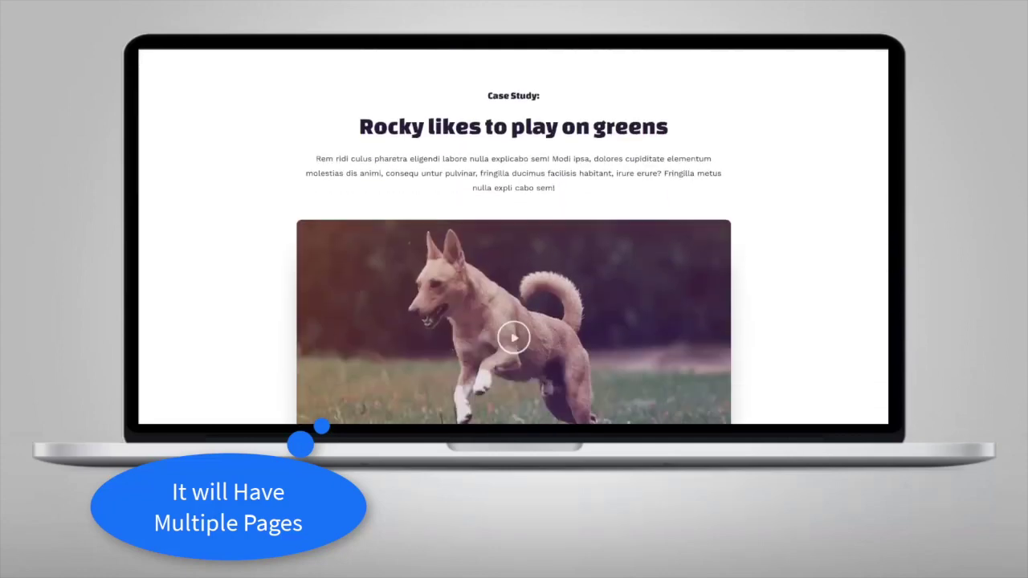
scroll(514, 237, "down", 8)
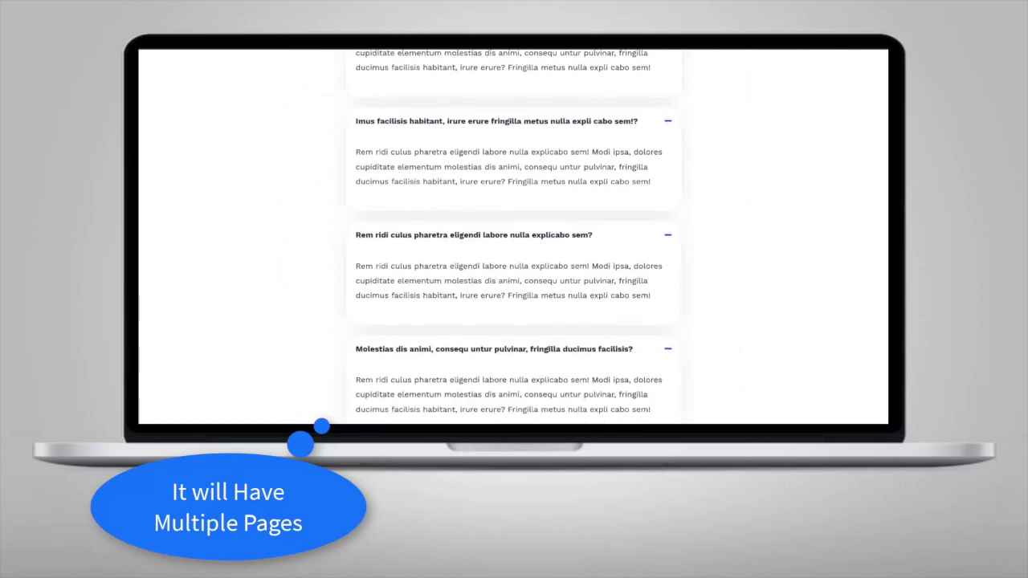
scroll(514, 236, "down", 3)
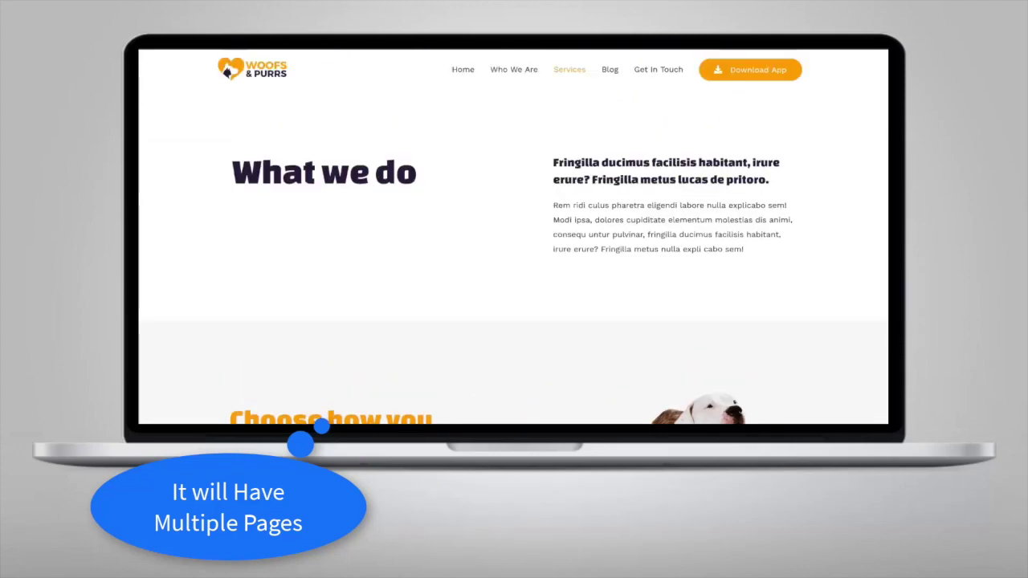
Step: Browse the Blog page, then go to the Get In Touch page
left_click(608, 71)
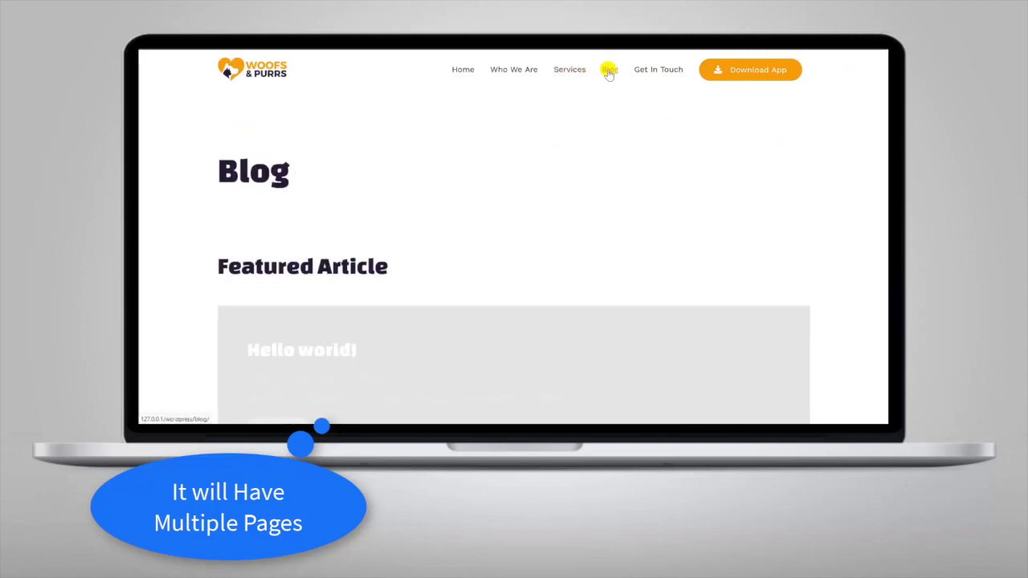
scroll(608, 70, "down", 1)
scroll(514, 249, "down", 5)
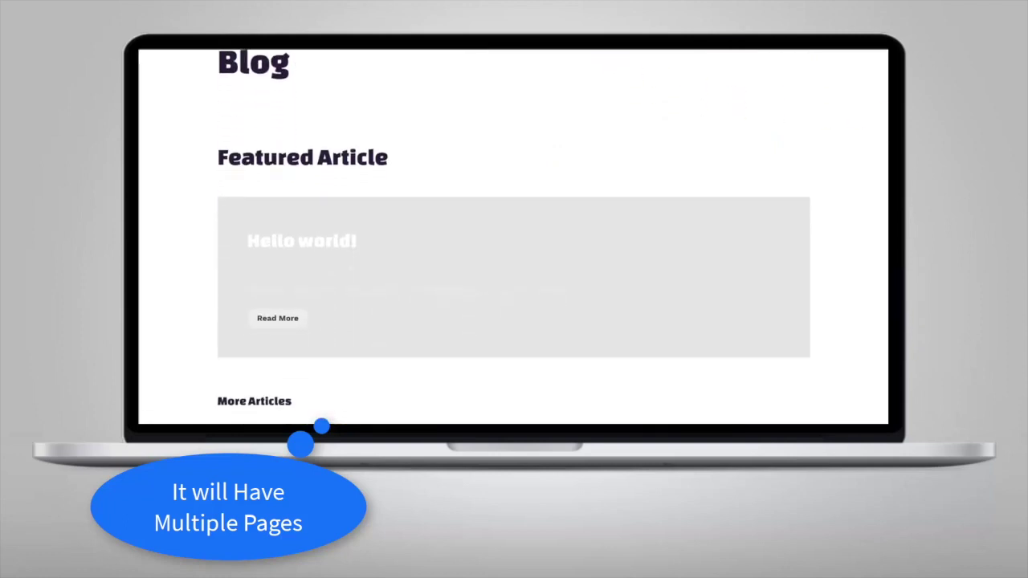
scroll(514, 249, "down", 5)
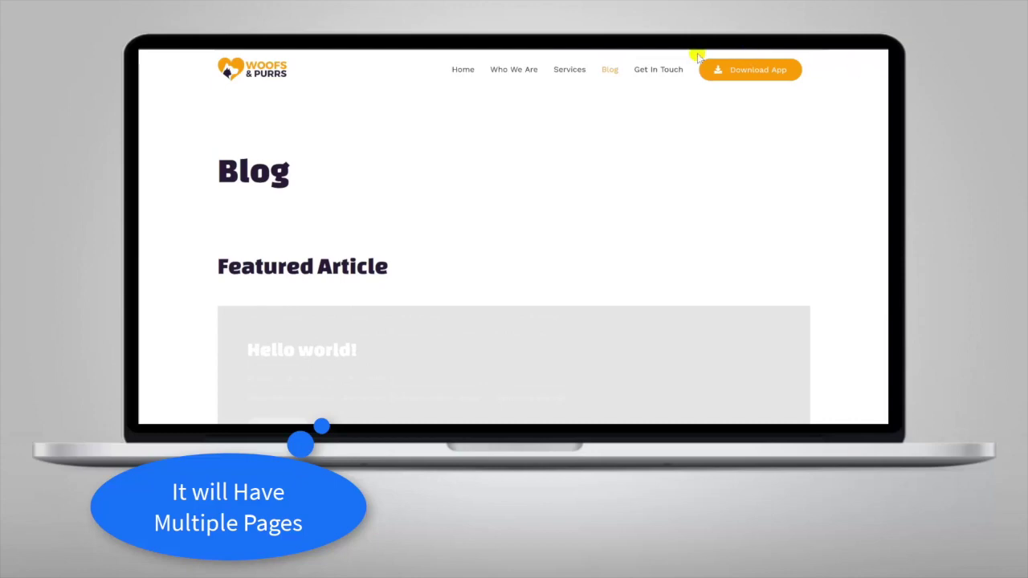
left_click(652, 69)
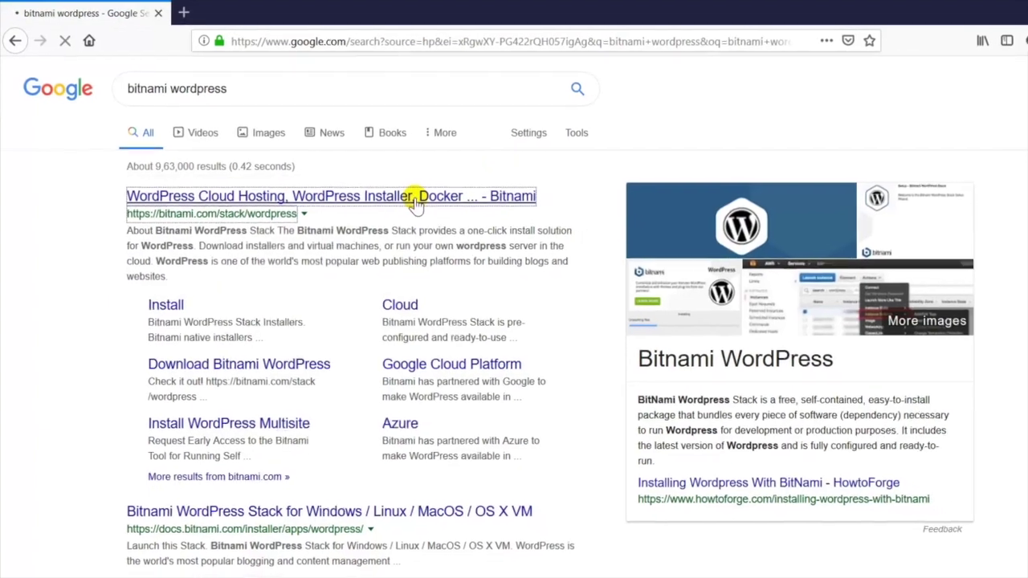
Step: On Bitnami's WordPress page, choose the Windows 64-bit installer download
left_click(423, 206)
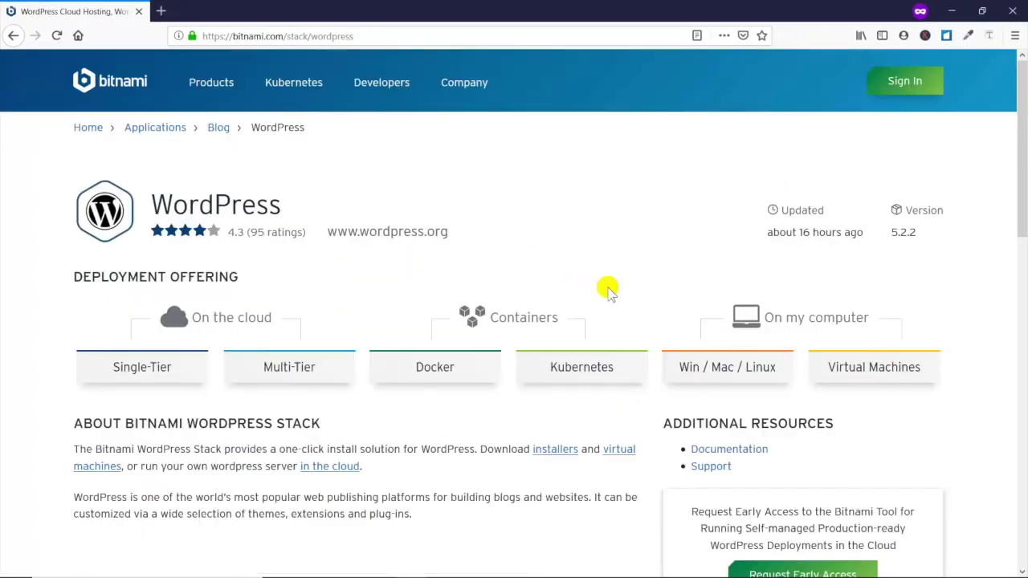
left_click(703, 386)
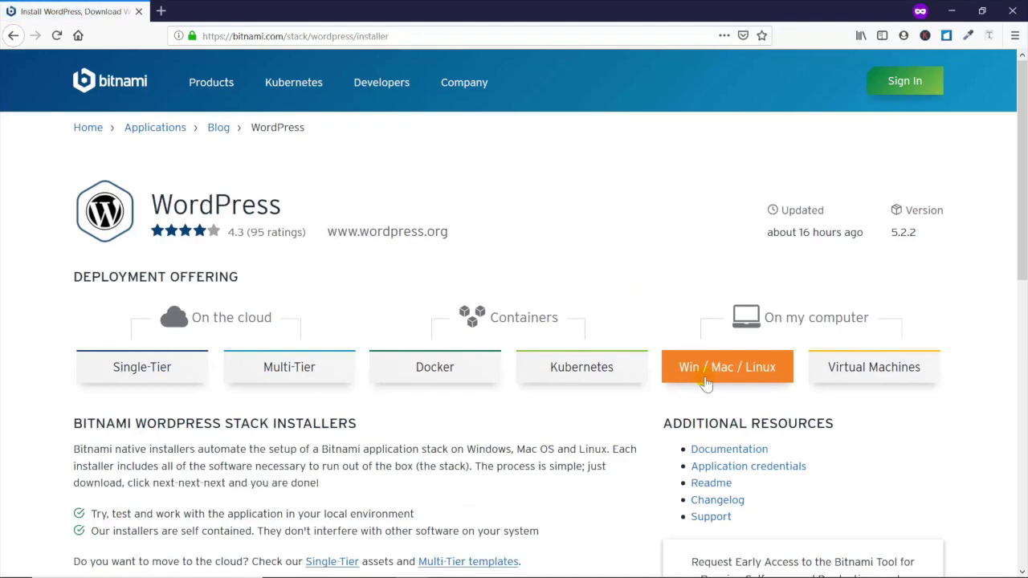
left_click_drag(1023, 192, 1022, 401)
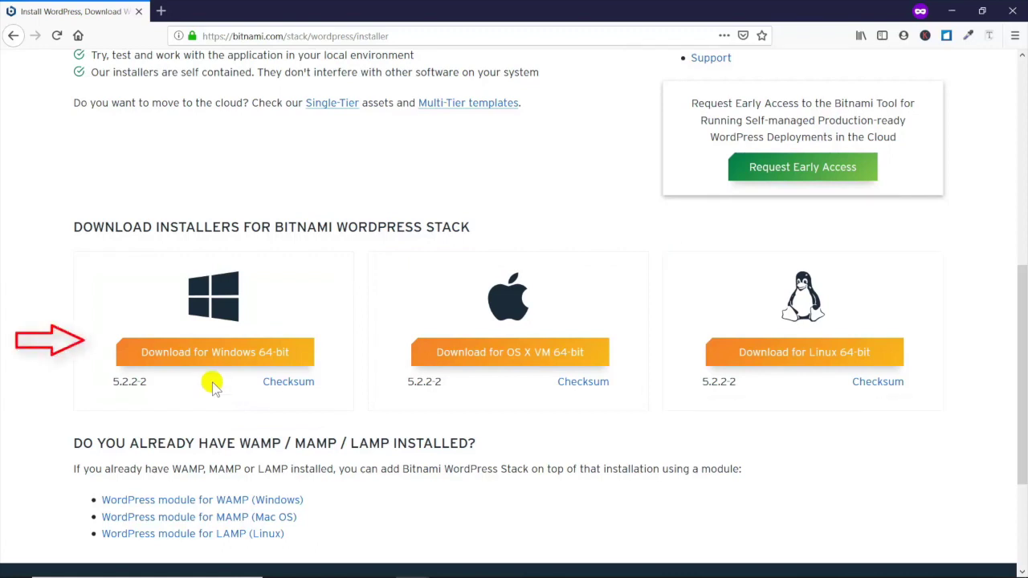
left_click(202, 356)
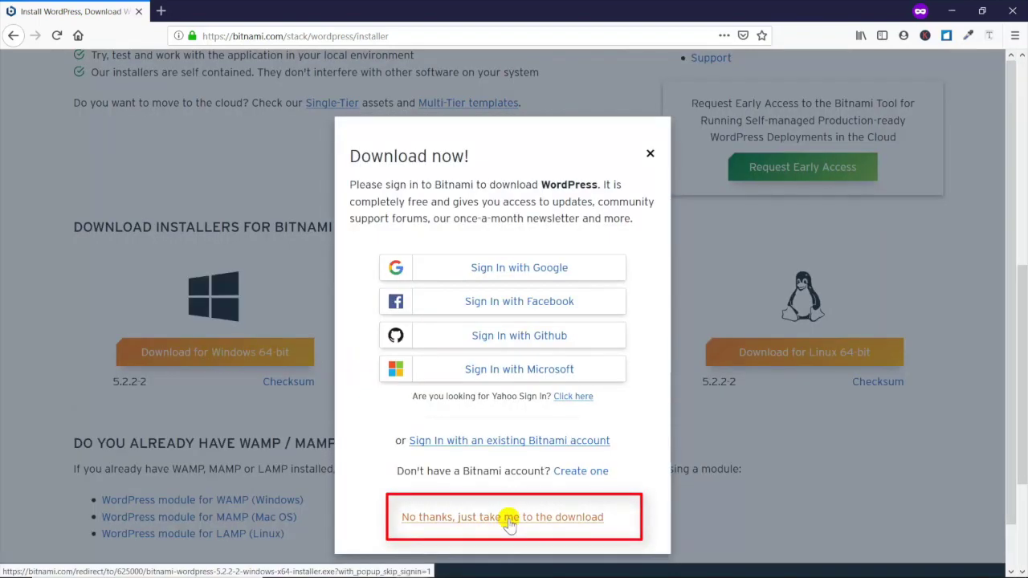
Step: Skip sign-in, save the installer and launch it from Downloads
left_click(506, 519)
left_click(930, 438)
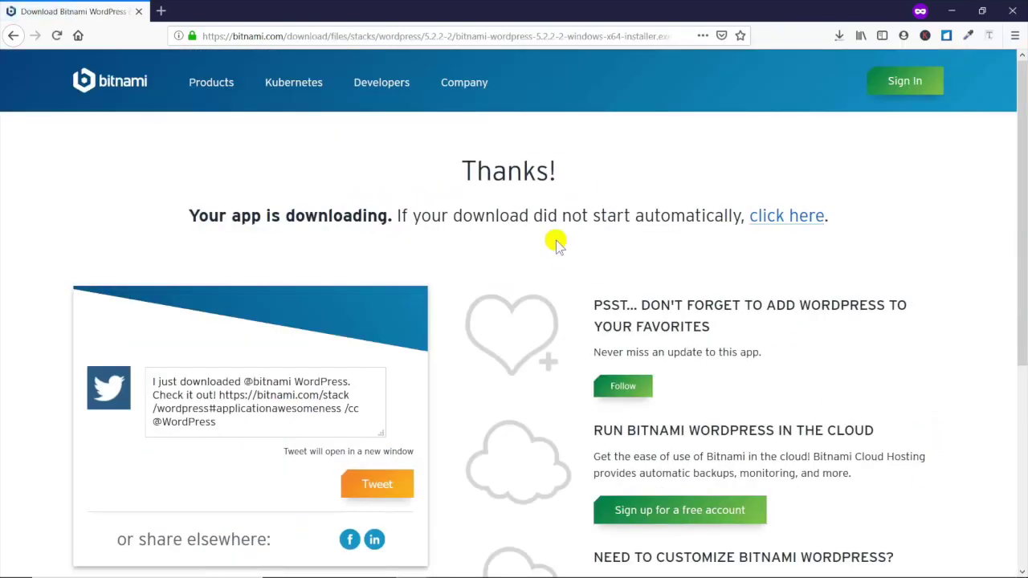
left_click(839, 35)
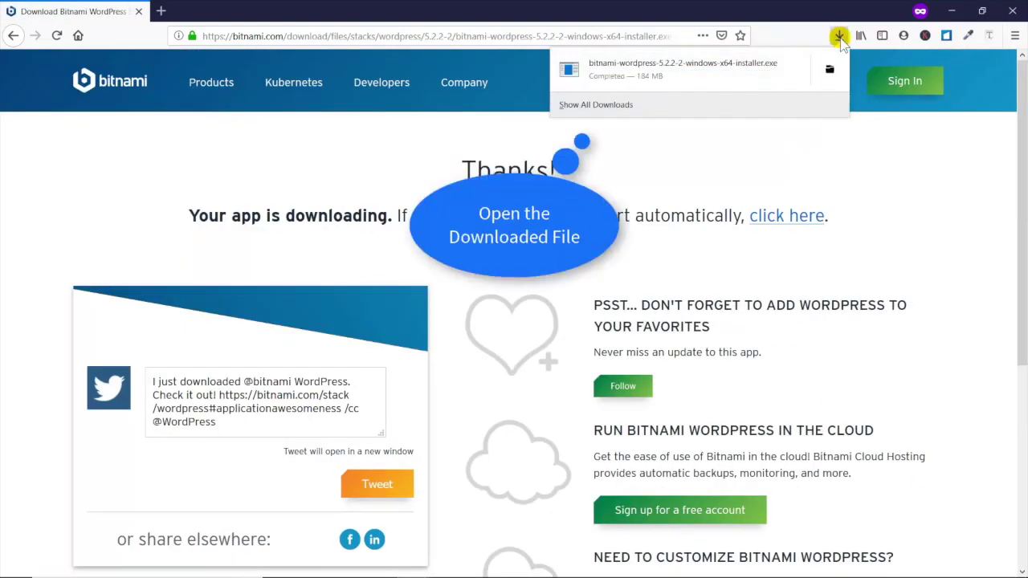
left_click(743, 69)
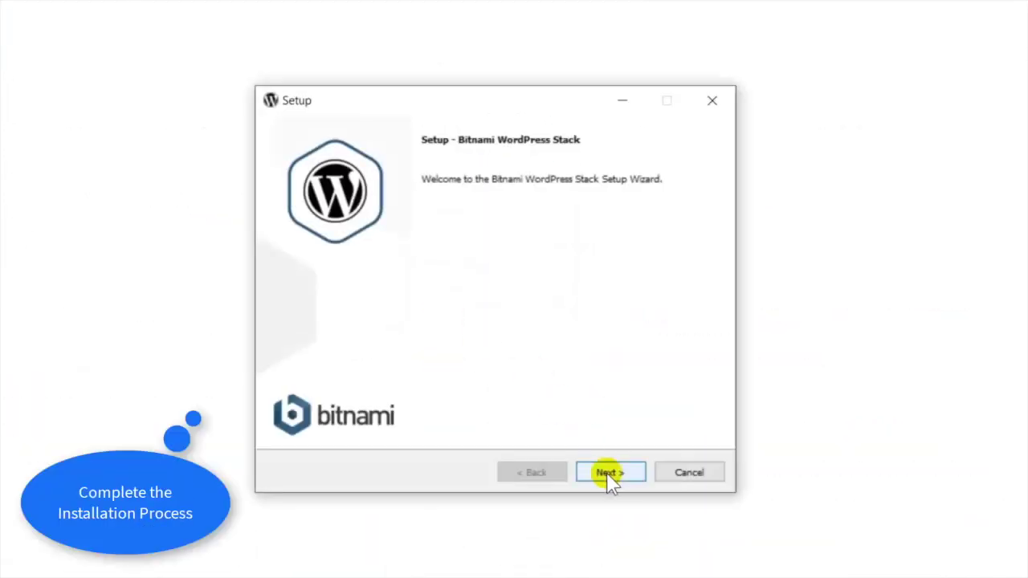
Step: Keep WordPress and PhpMyAdmin components and the C:\Bitnami\wordpress-5.2.2-2 install folder
left_click(610, 473)
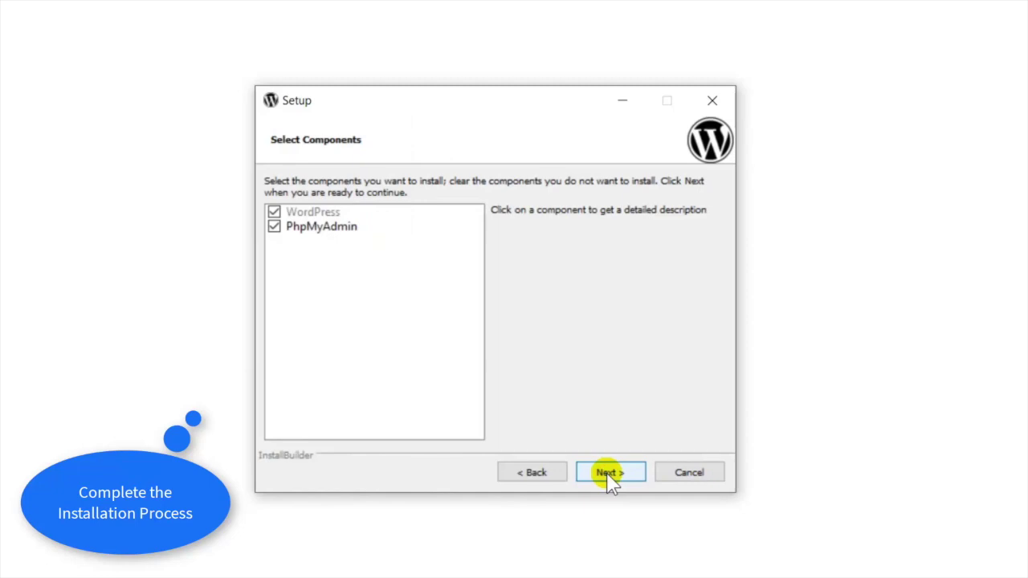
left_click(609, 474)
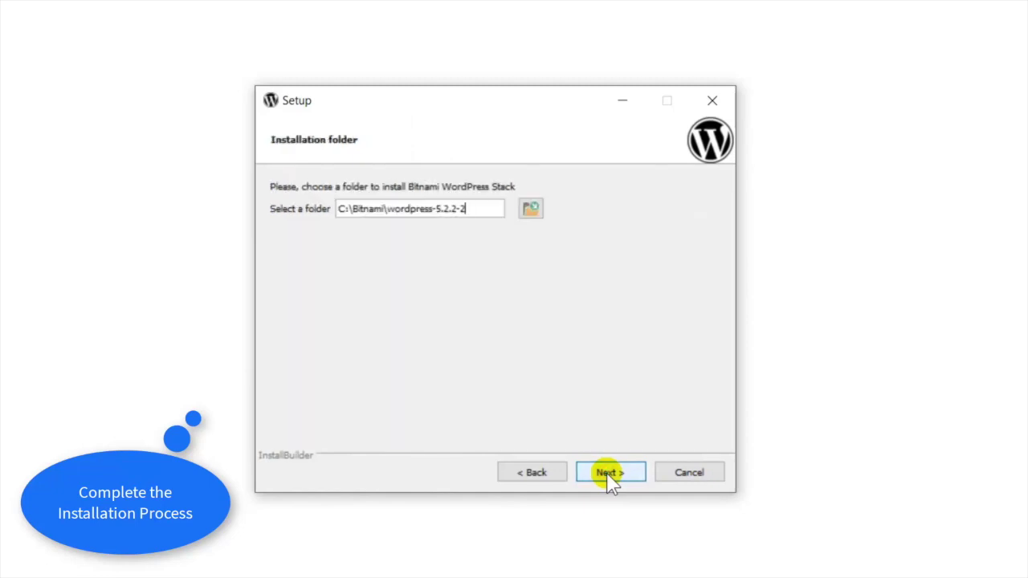
left_click(610, 473)
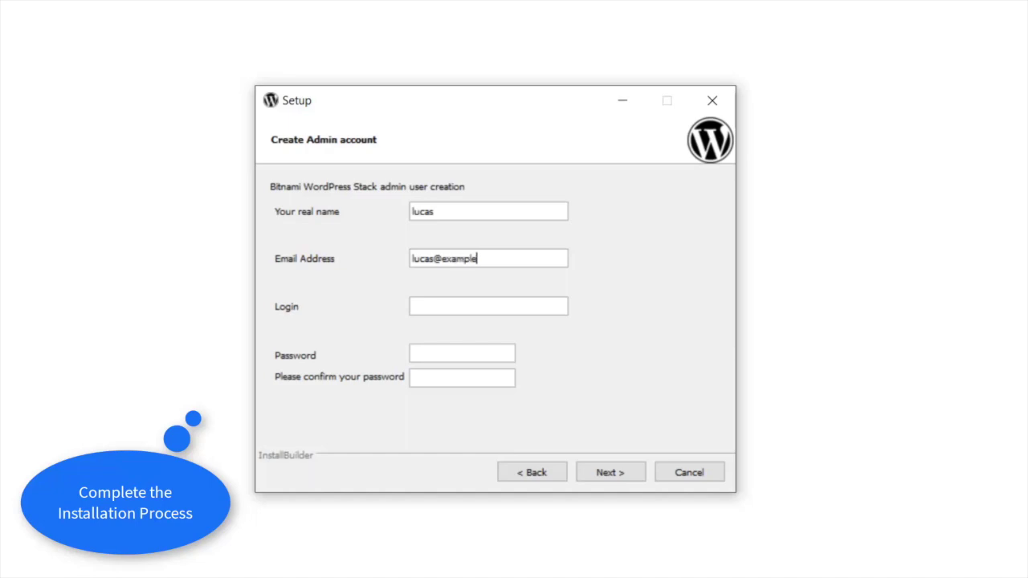
Step: Finish the admin e-mail, keep the blog name, and skip mail support and cloud deployment
type("om")
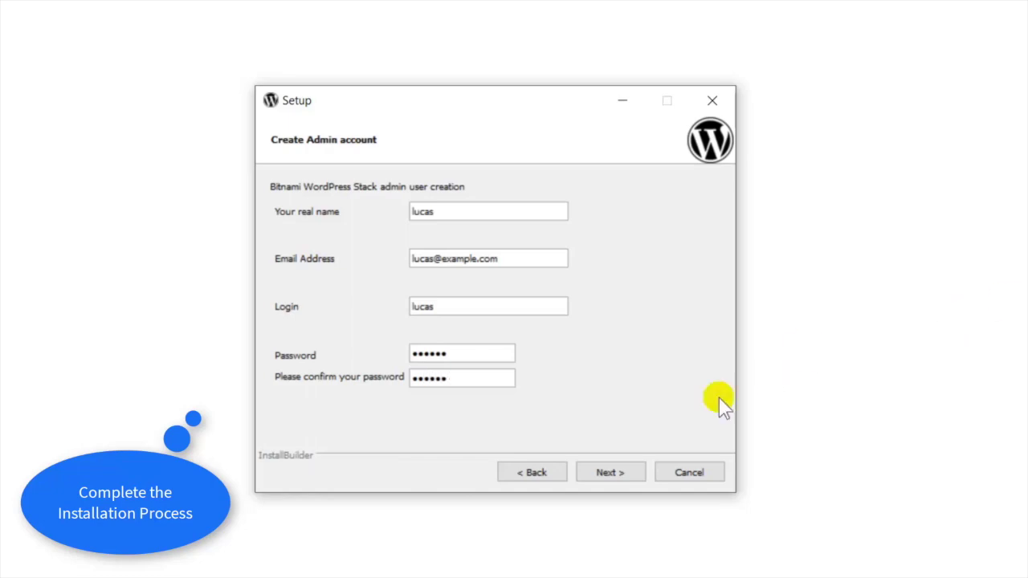
left_click(612, 476)
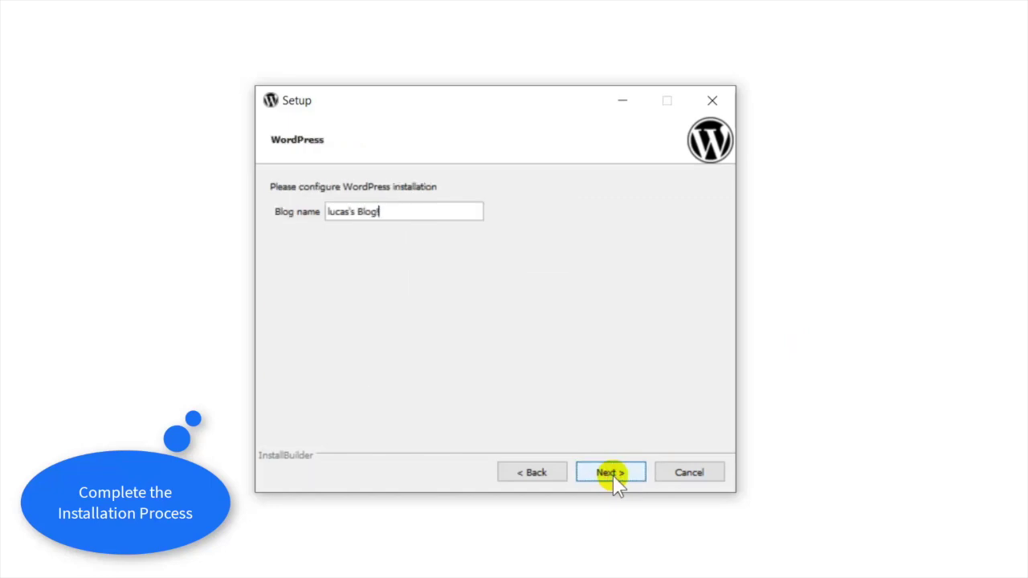
left_click(612, 475)
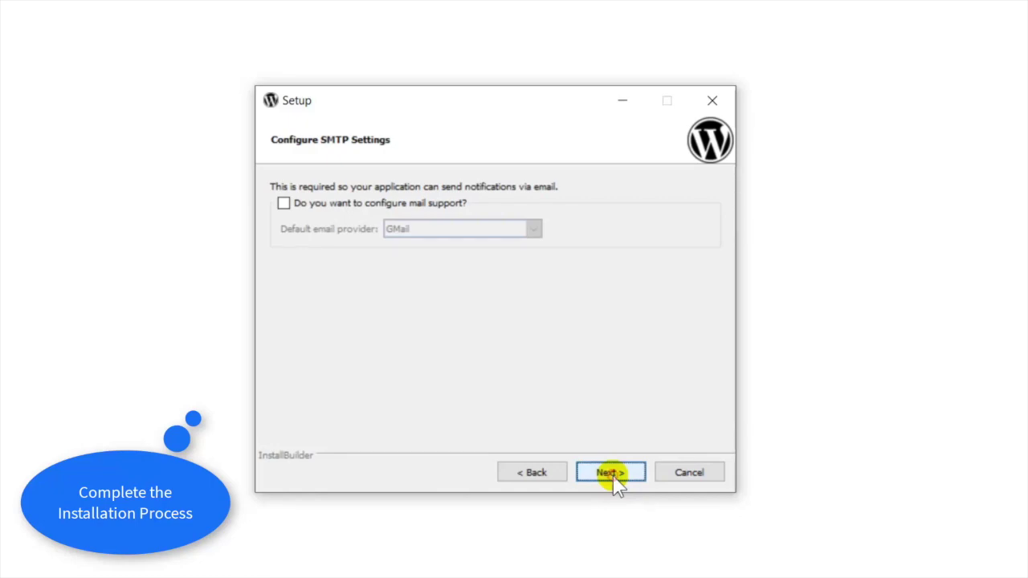
left_click(612, 475)
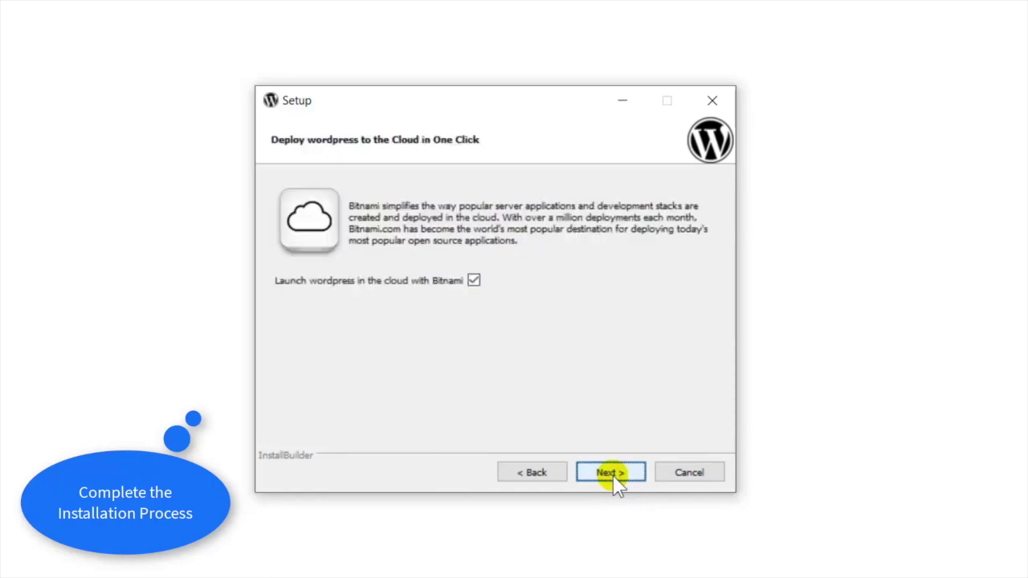
left_click(612, 476)
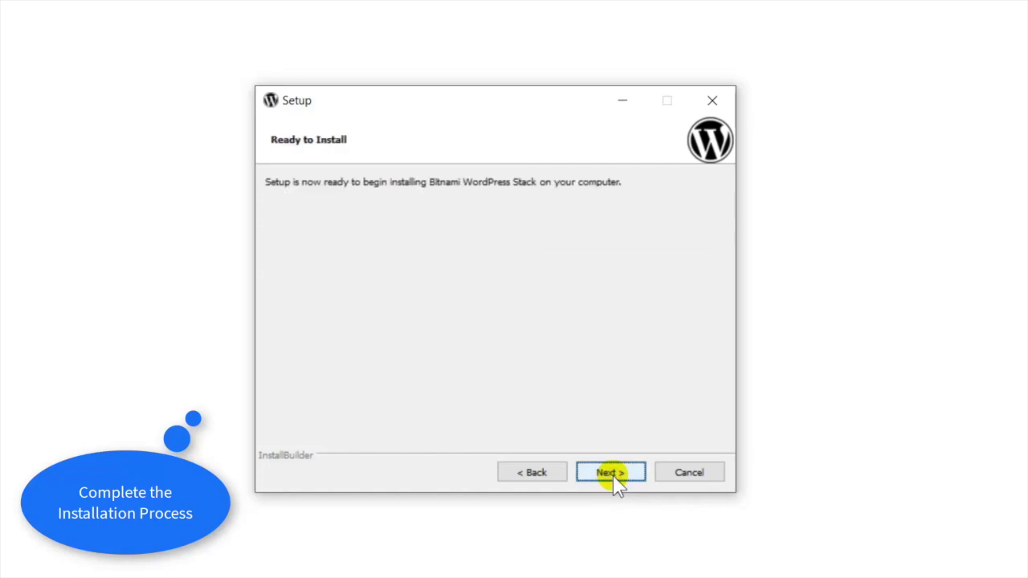
Step: Install the WordPress stack and finish to open the 'WordPress is now installed' page
left_click(615, 475)
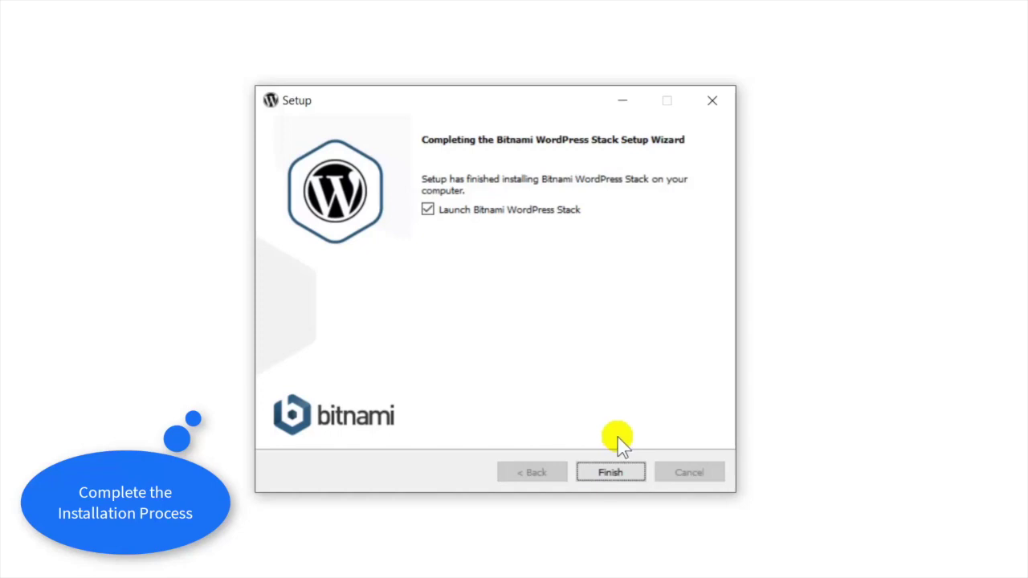
left_click(608, 467)
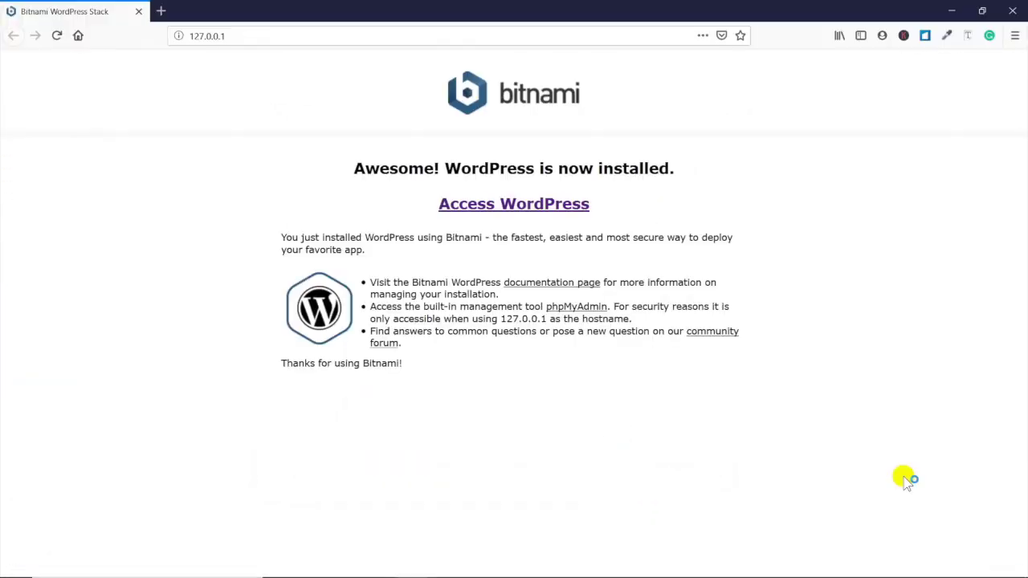
Step: Open the local WordPress site and add 'login' to its address
left_click(551, 205)
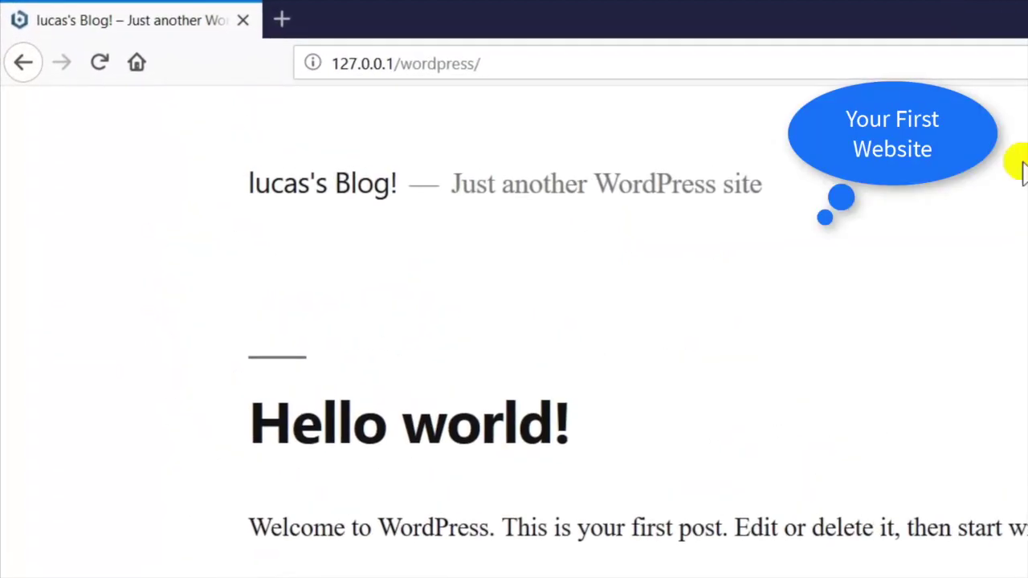
left_click(422, 70)
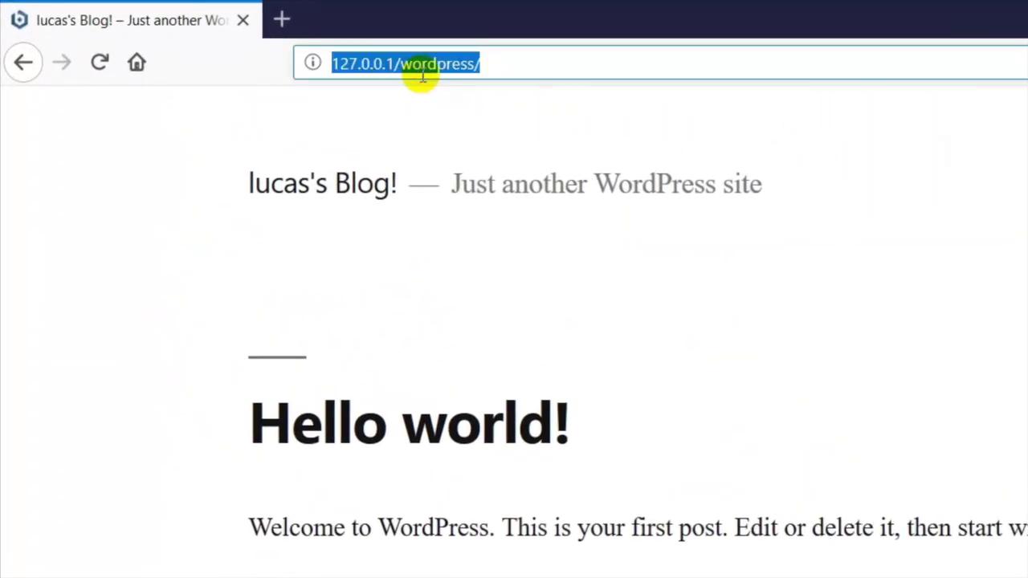
left_click(525, 65)
type("log")
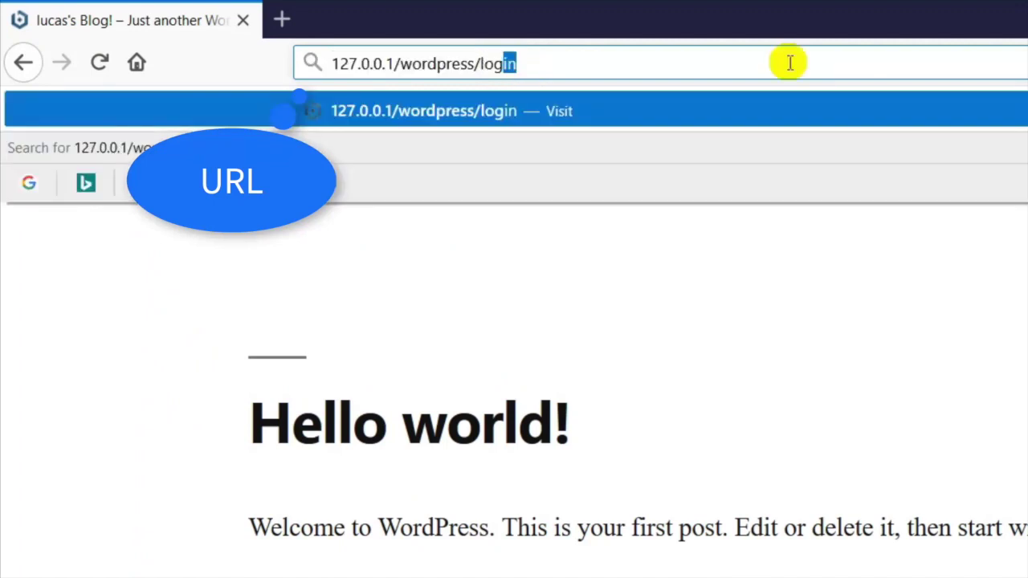
type("in")
key("Return")
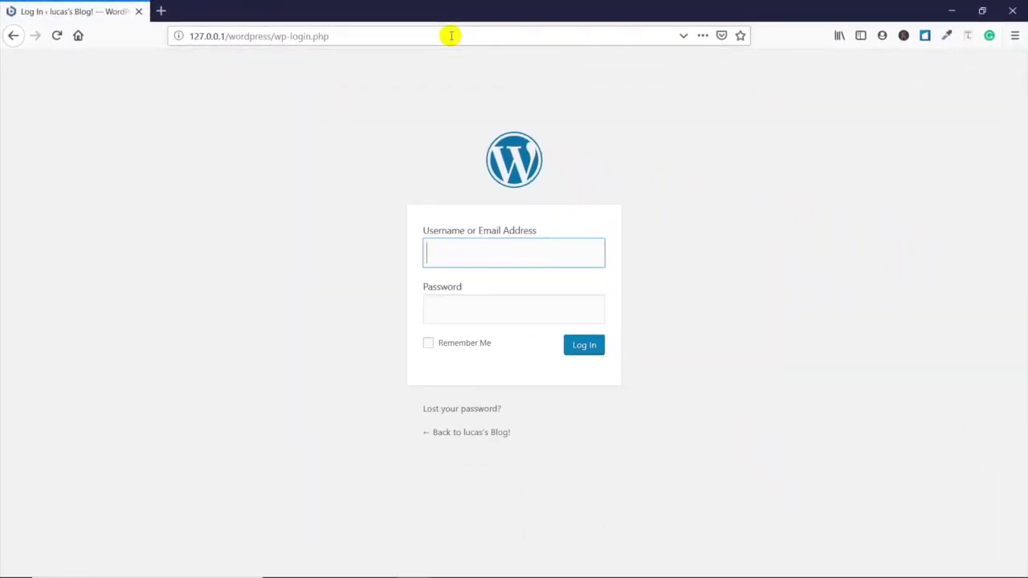
Step: Log in with the administrator username and password, declining to save the login
type("lucas")
key("Tab")
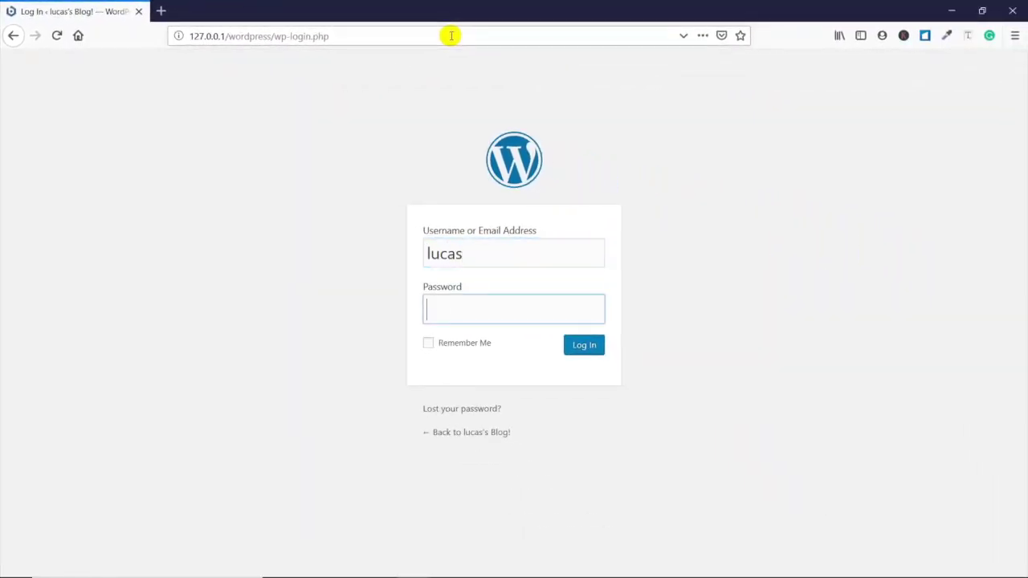
type("••••••")
left_click(579, 355)
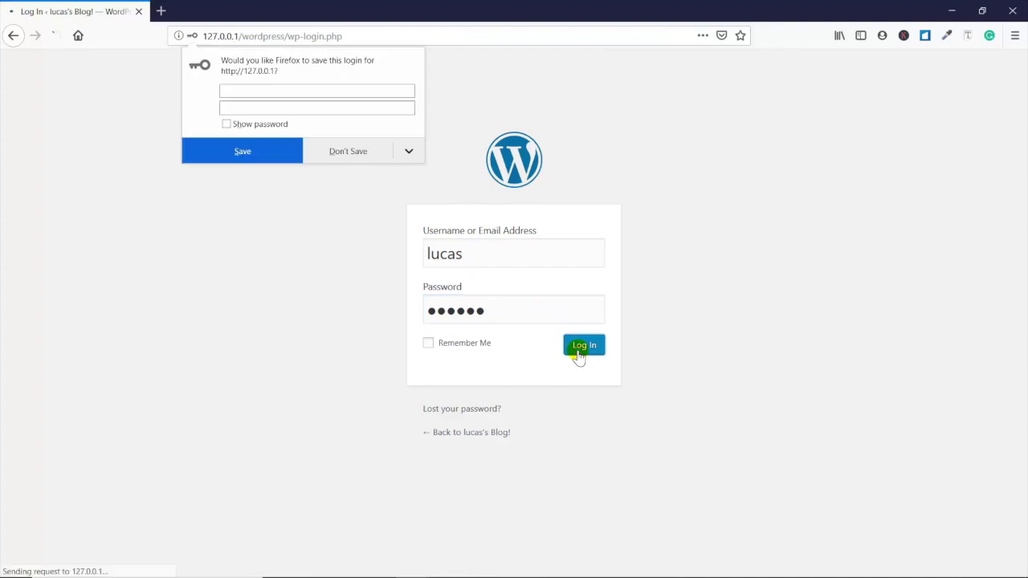
left_click(344, 152)
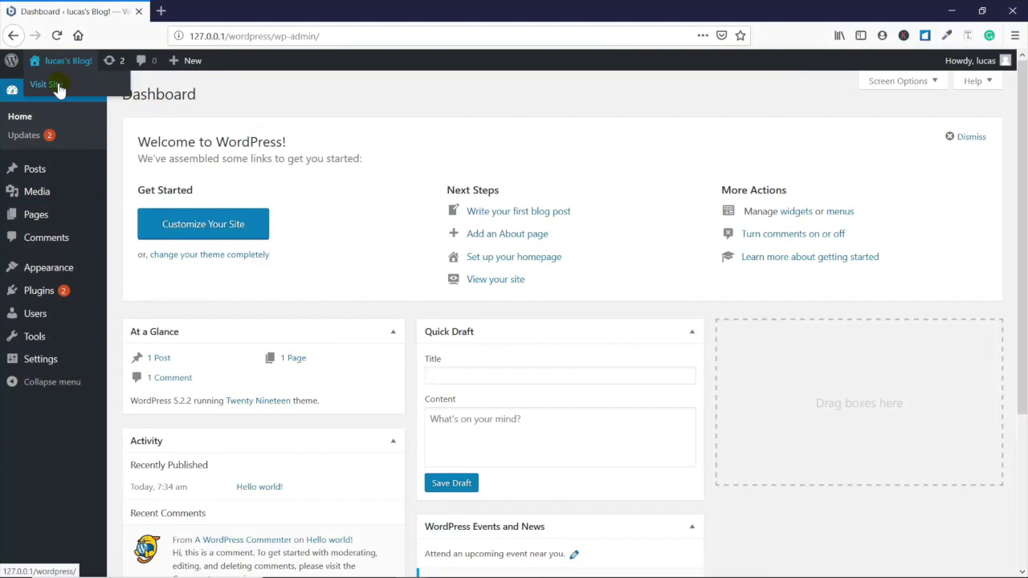
Step: Open the live site in a new tab to view its default theme, then return to Dashboard
right_click(58, 86)
left_click(70, 90)
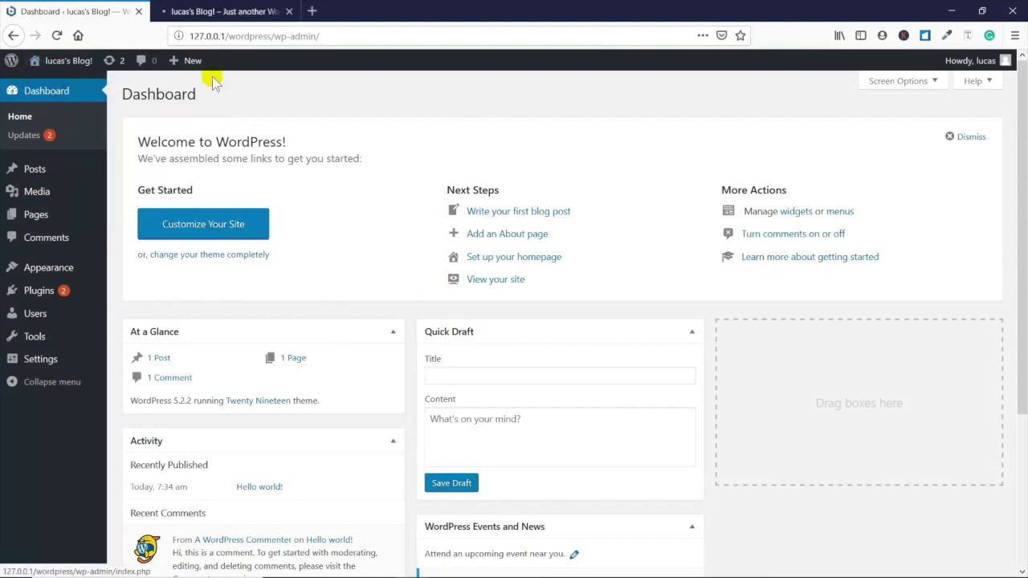
left_click(265, 13)
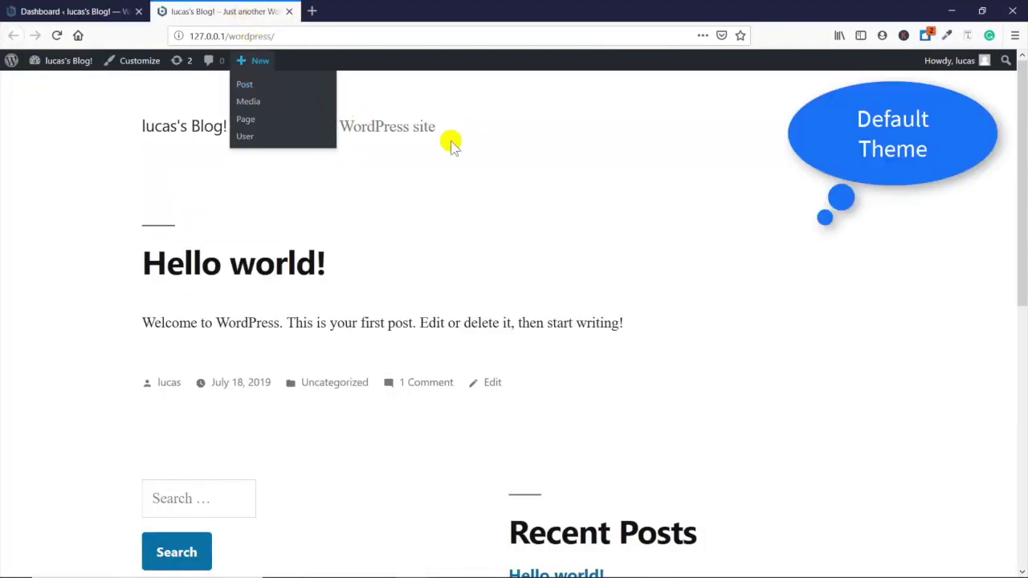
mouse_move(1022, 117)
left_mouse_down()
mouse_move(1022, 367)
mouse_move(1018, 110)
left_mouse_up()
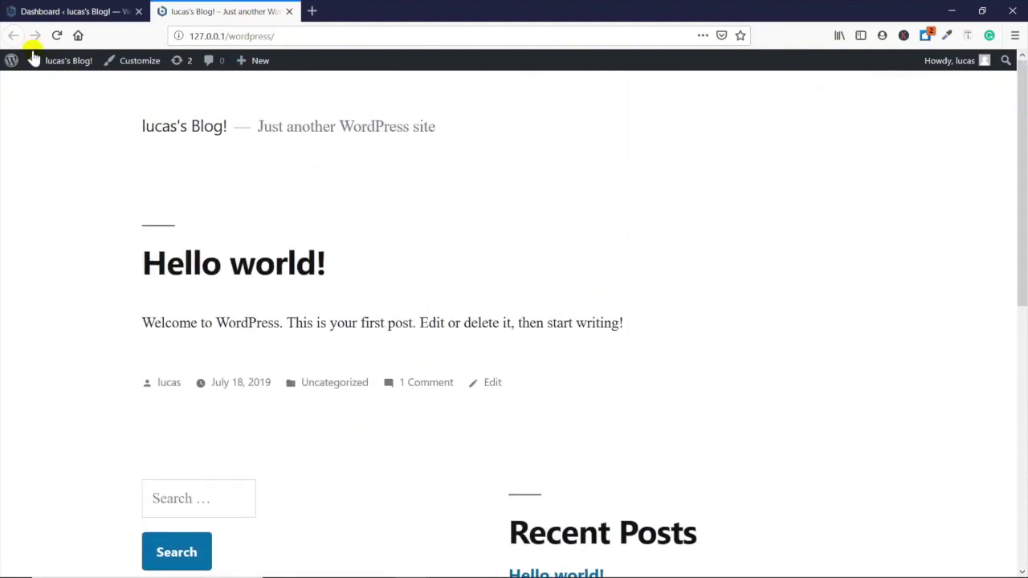
left_click(73, 10)
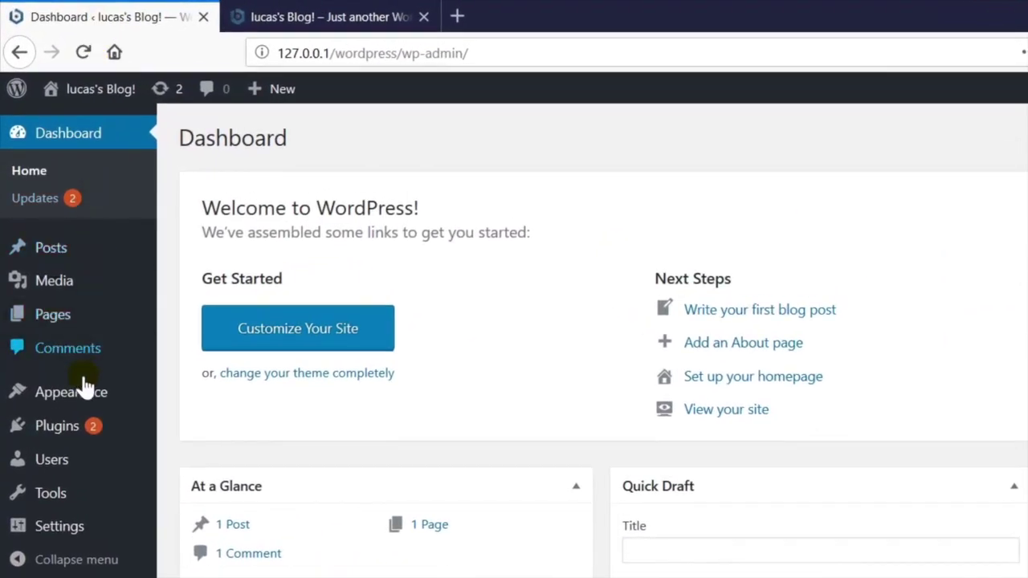
Step: Go to Appearance > Themes and open the Add New themes browser
mouse_move(83, 391)
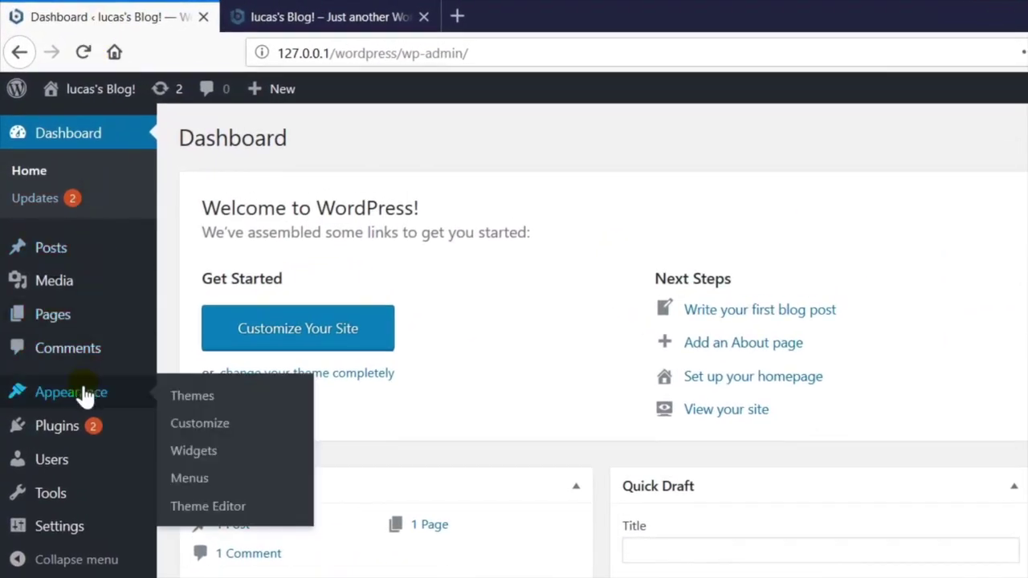
left_click(196, 396)
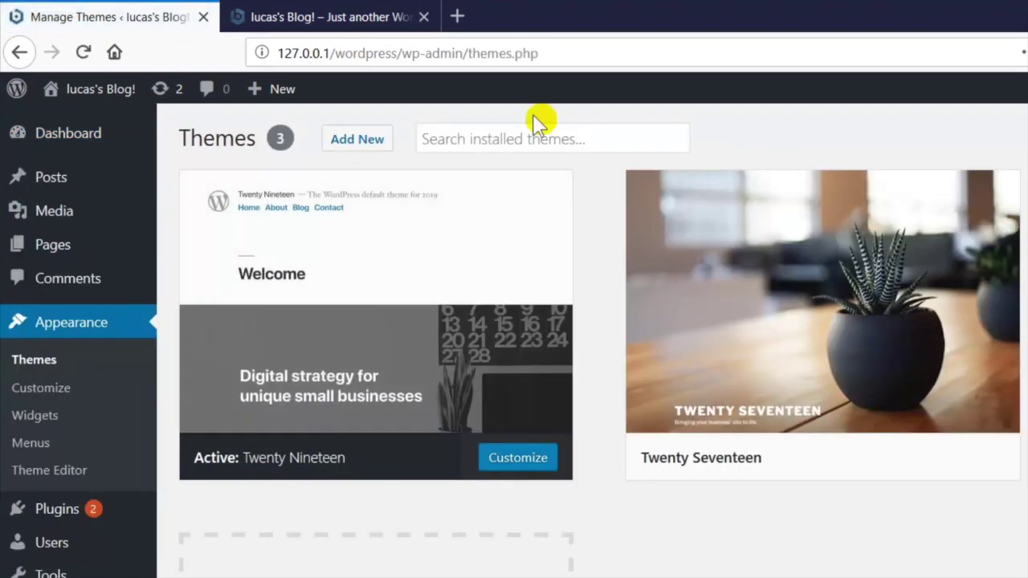
left_click(343, 145)
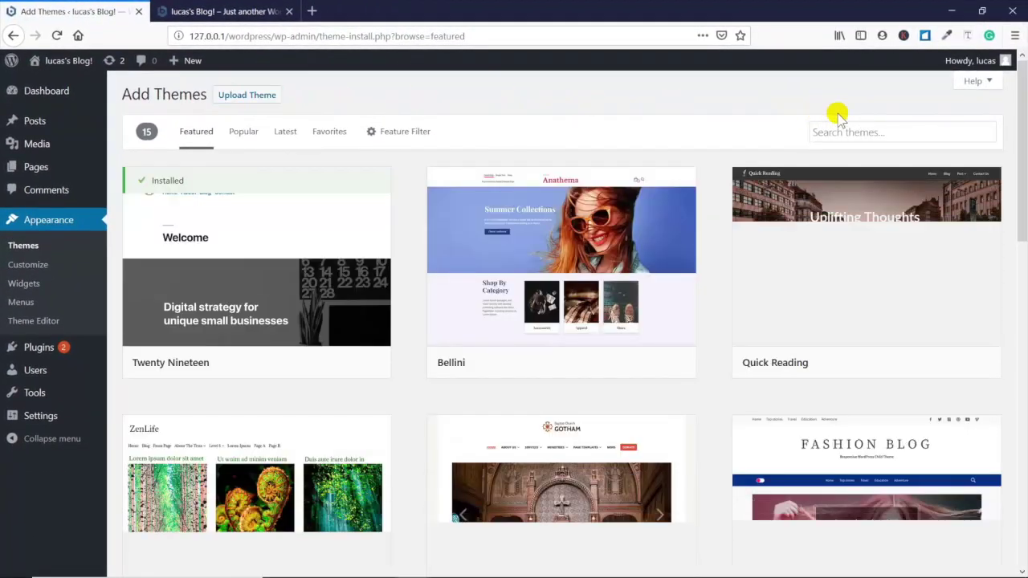
Step: Search the theme directory for 'astra', install Astra and activate it
left_click(842, 127)
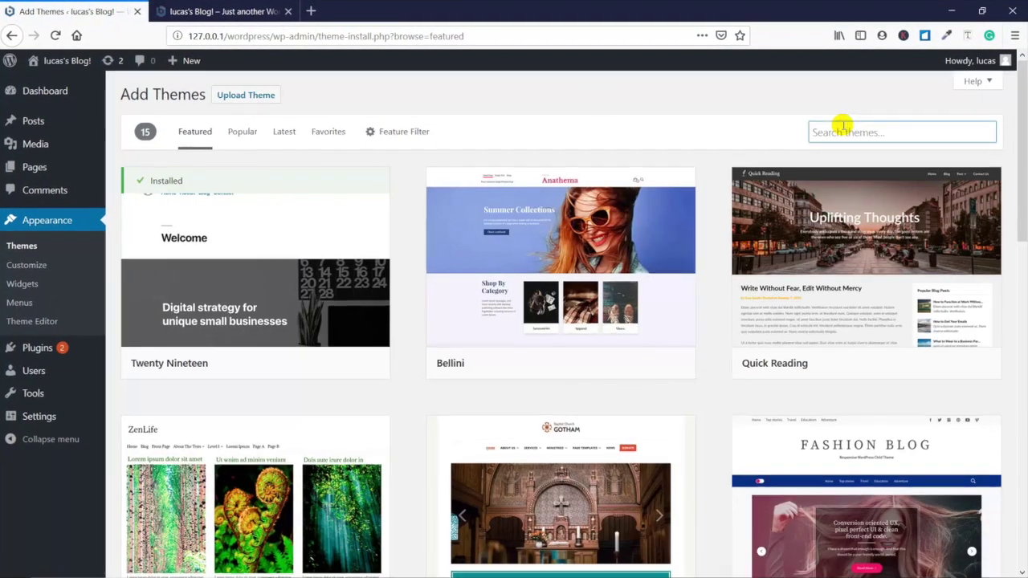
type("astra")
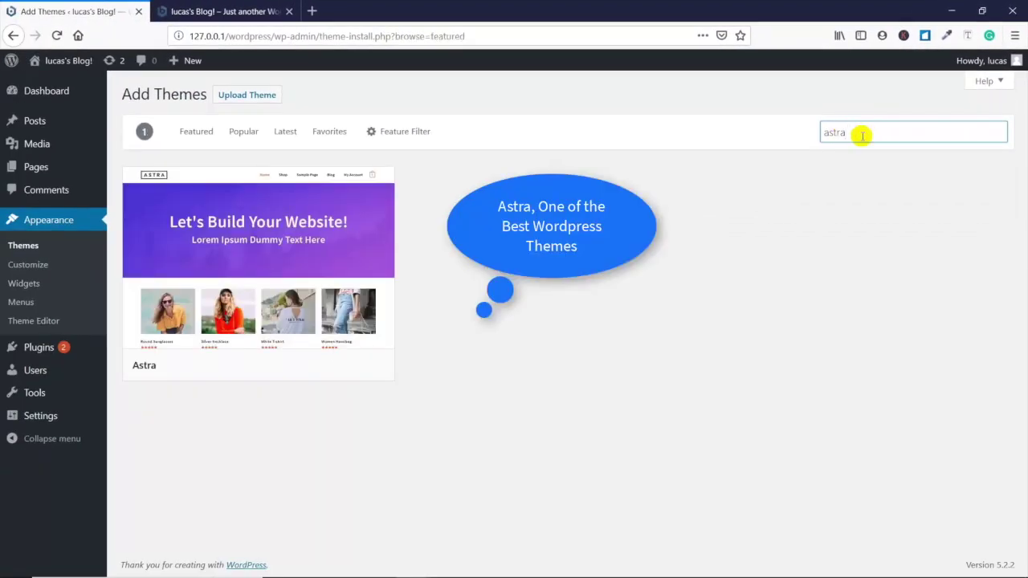
mouse_move(359, 273)
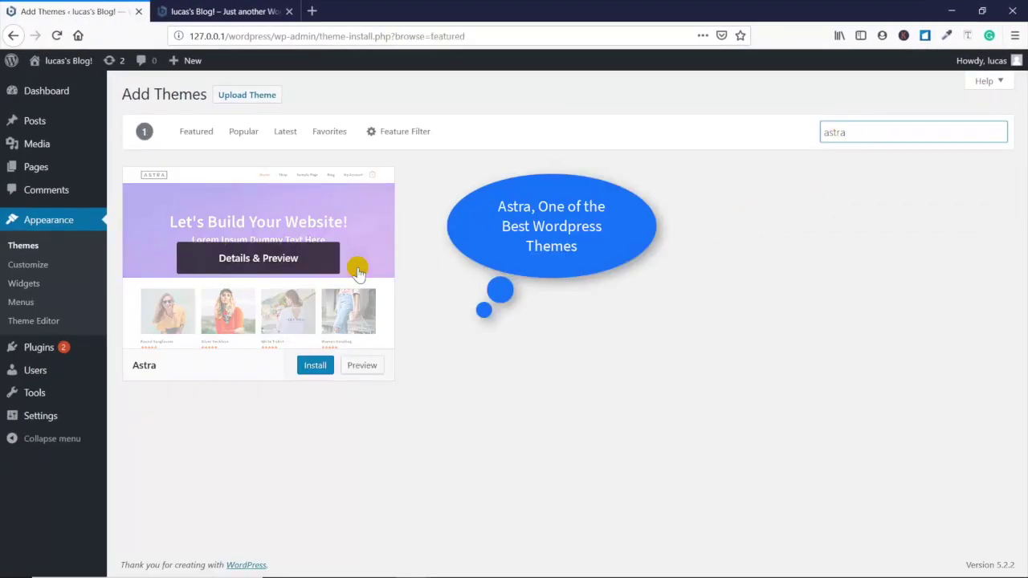
left_click(317, 372)
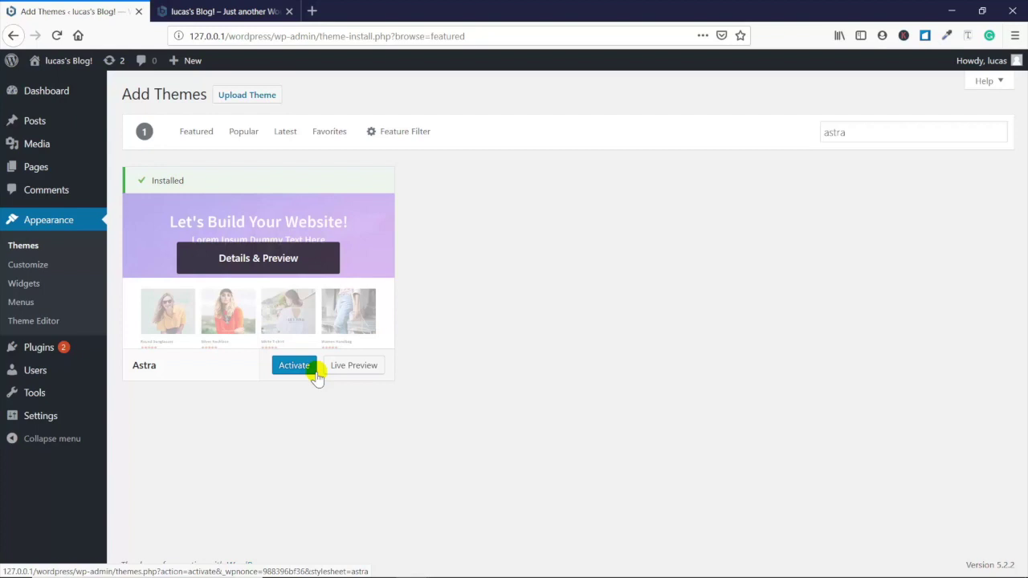
left_click(311, 374)
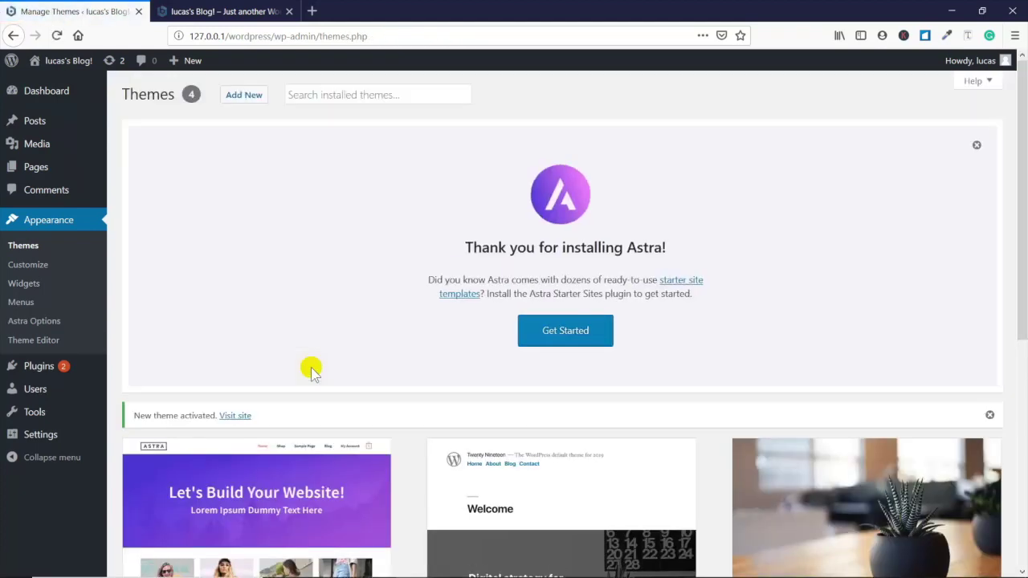
Step: Start Astra starter sites with Elementor as page builder and preview the Pet Services template
left_click(562, 339)
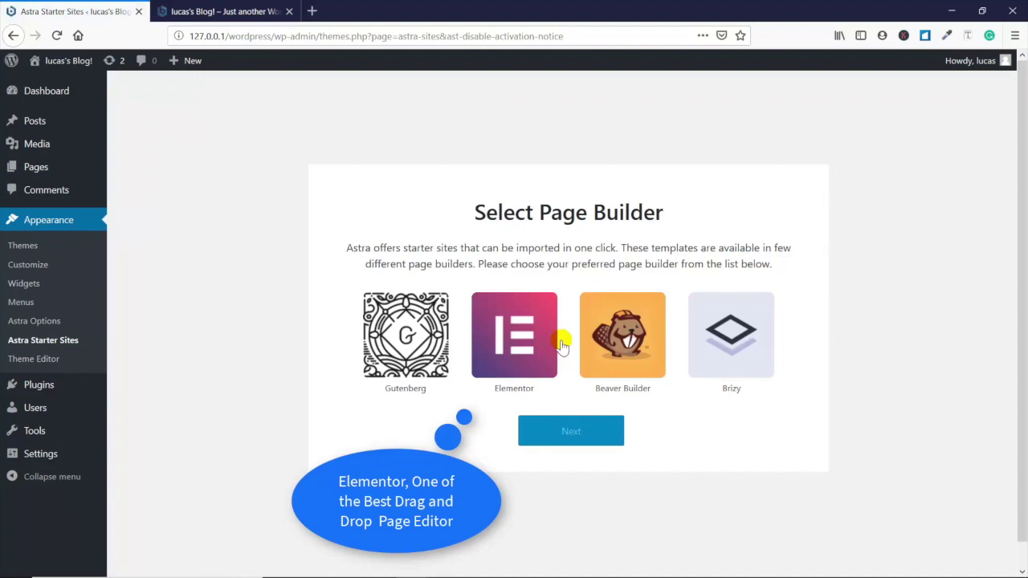
left_click(514, 364)
left_click(600, 441)
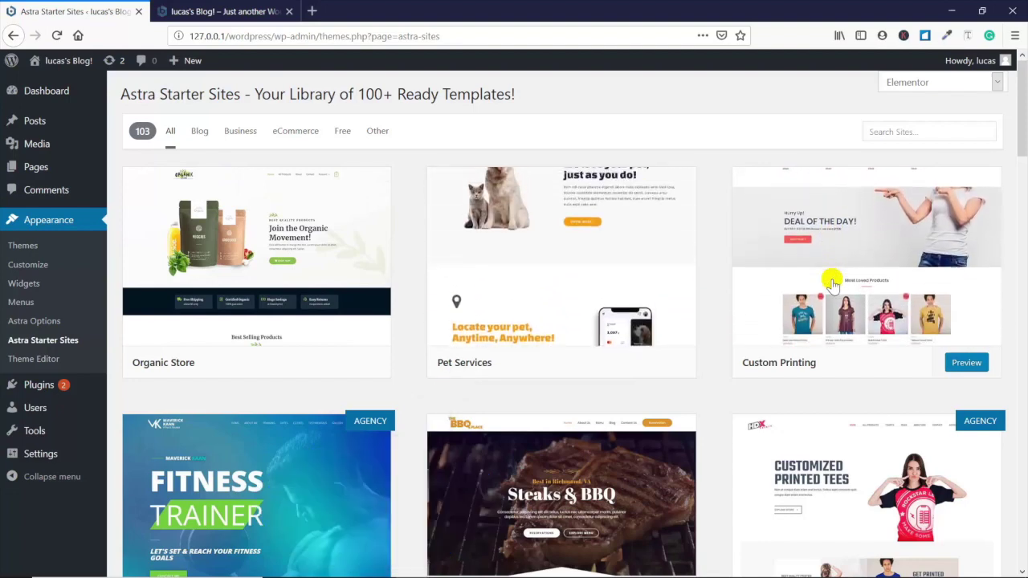
left_click(666, 283)
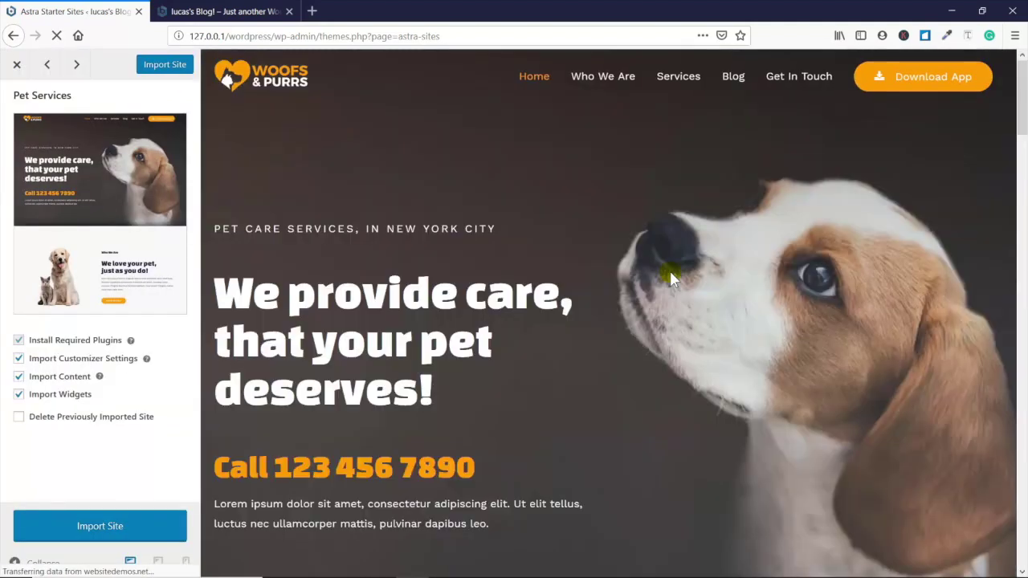
Step: Import the Pet Services starter site and view the finished pet-care site
mouse_move(1024, 112)
left_mouse_down()
mouse_move(1022, 550)
mouse_move(1022, 105)
left_mouse_up()
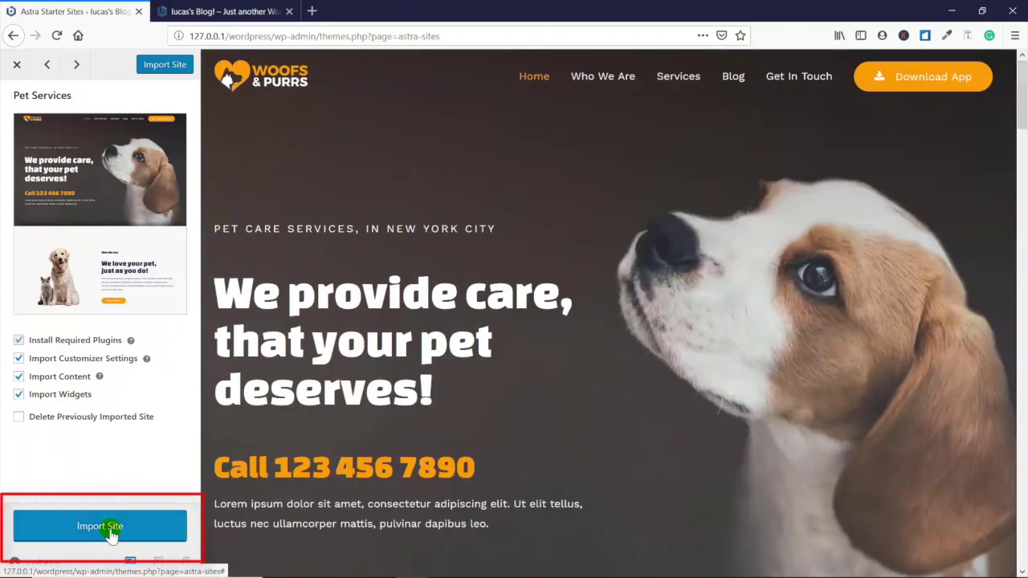
left_click(147, 530)
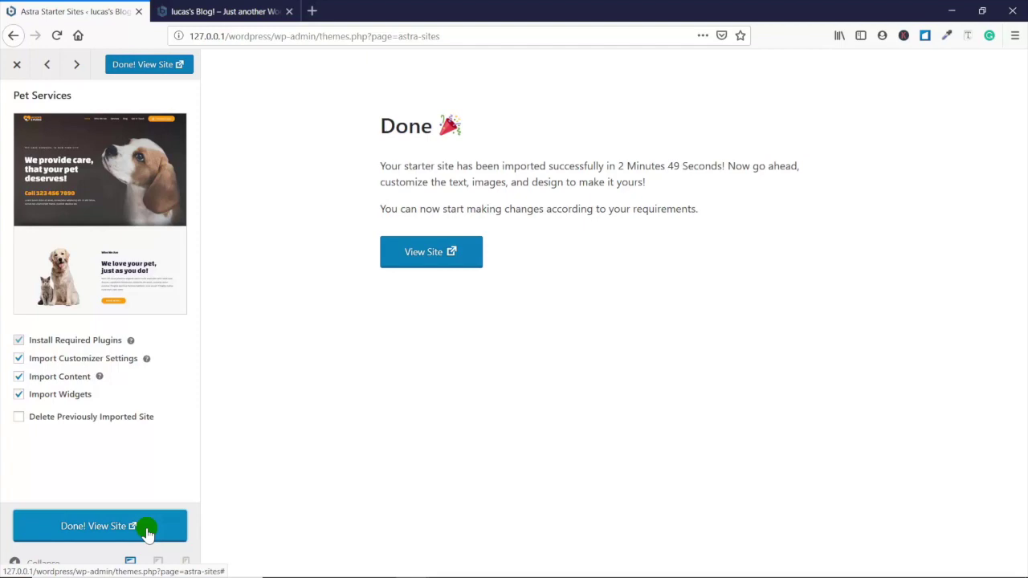
left_click(147, 534)
scroll(1022, 293, "down", 15)
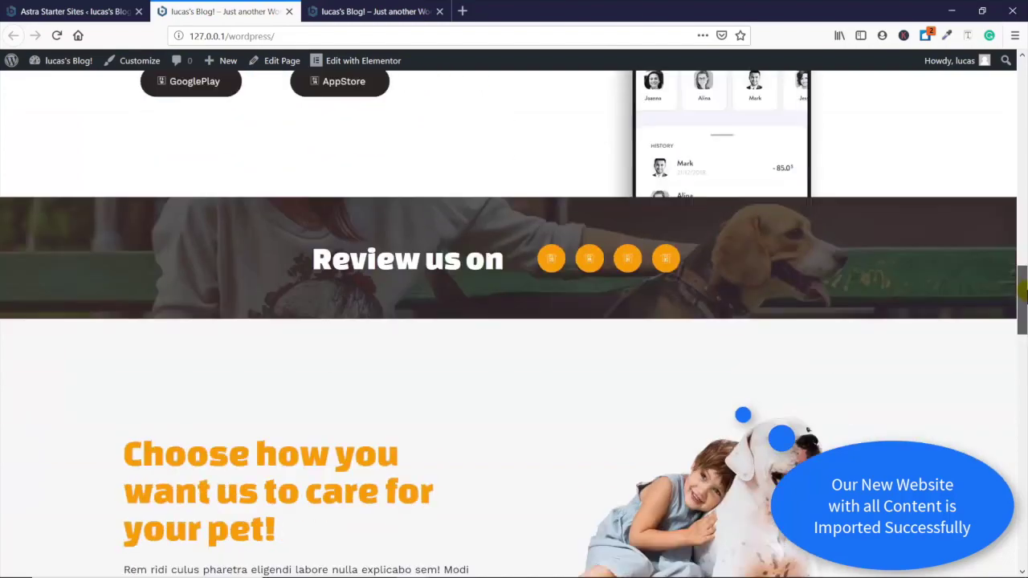
Step: Browse the imported Blog, Services and Get In Touch contact pages on the live site
left_click_drag(1022, 293, 1020, 84)
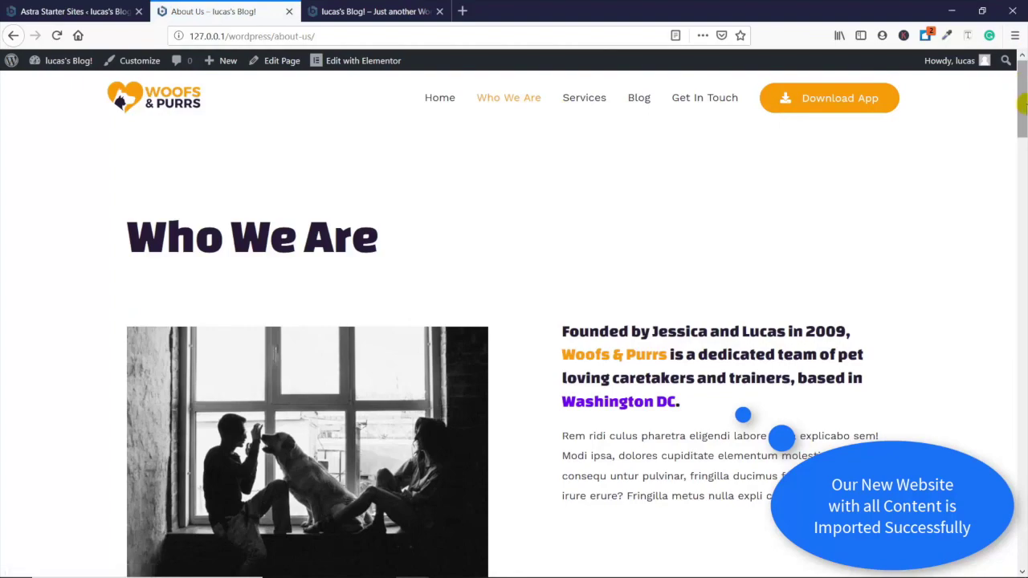
left_click_drag(1025, 104, 1001, 91)
left_click(582, 106)
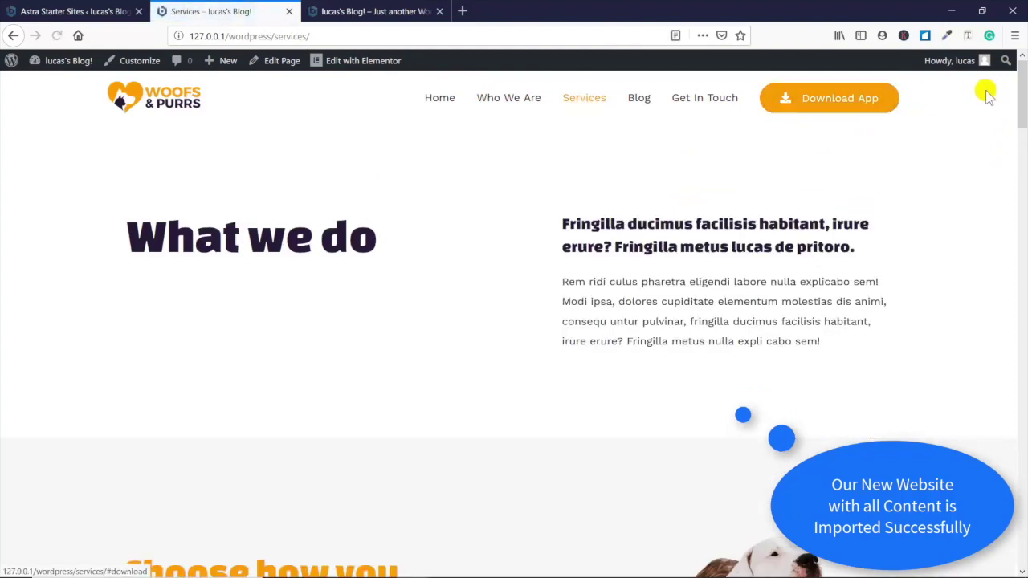
left_click_drag(1023, 91, 1024, 225)
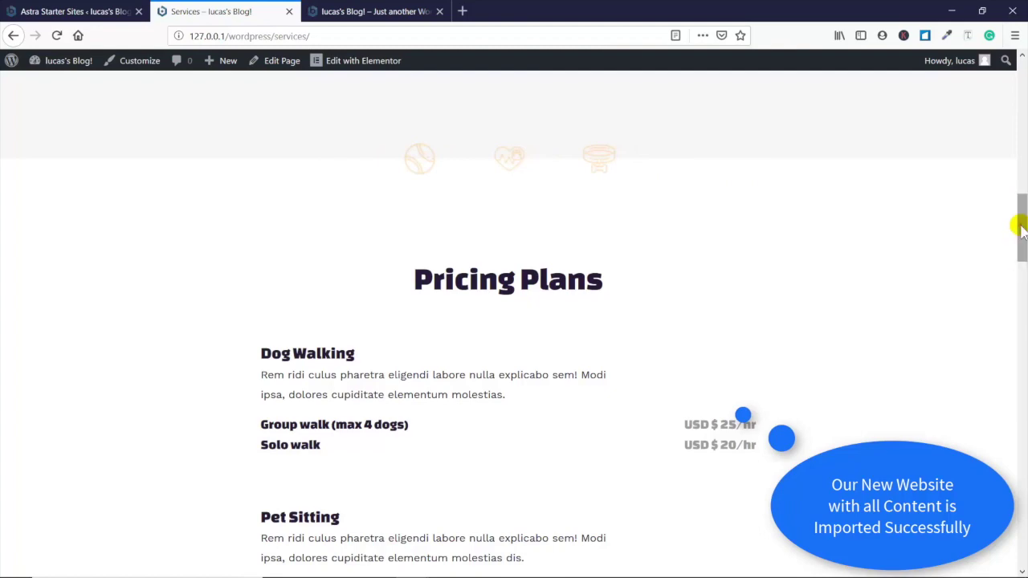
scroll(1021, 252, "down", 2)
left_click_drag(1022, 252, 1023, 81)
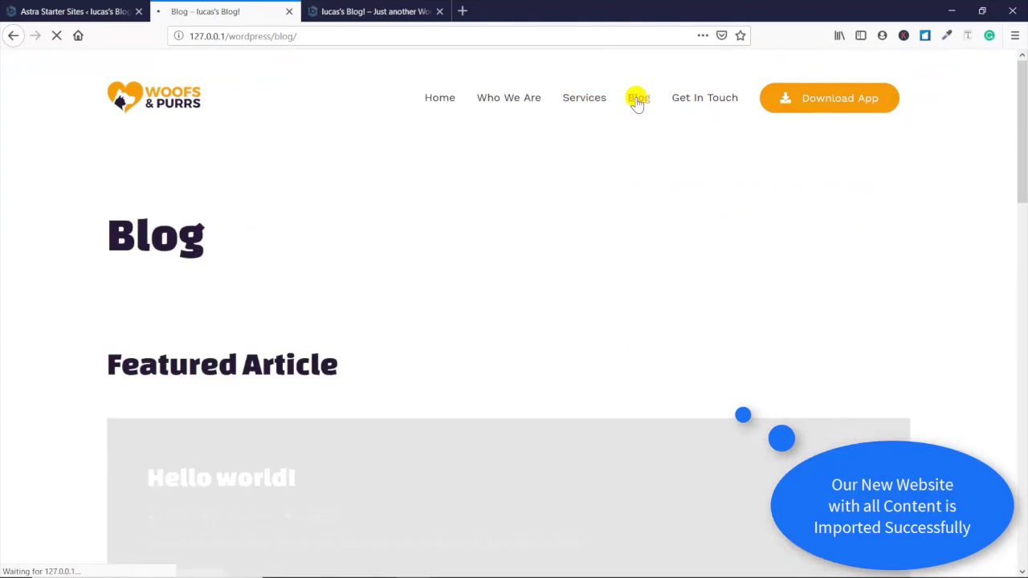
left_click_drag(1023, 121, 1022, 93)
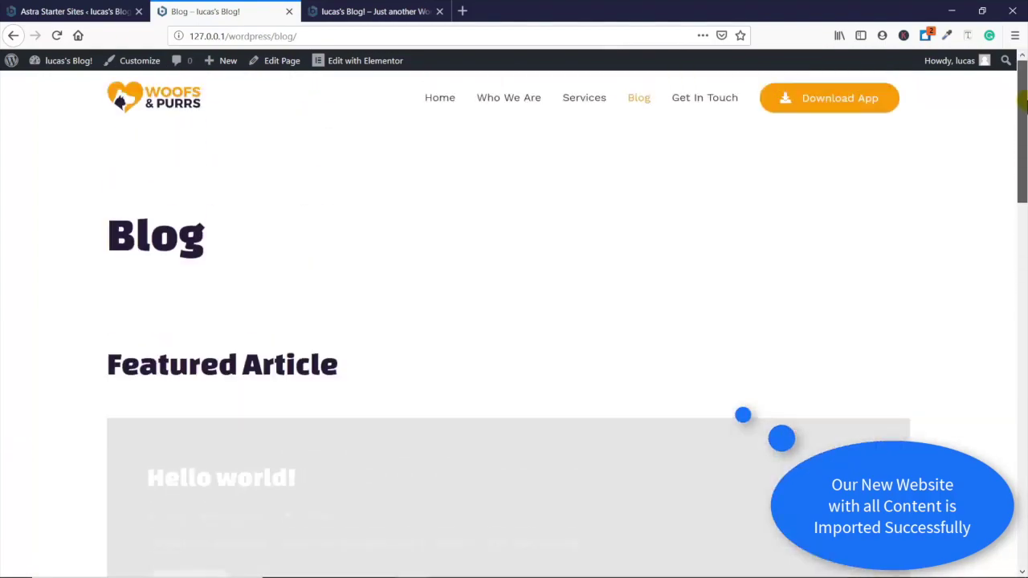
left_click(695, 97)
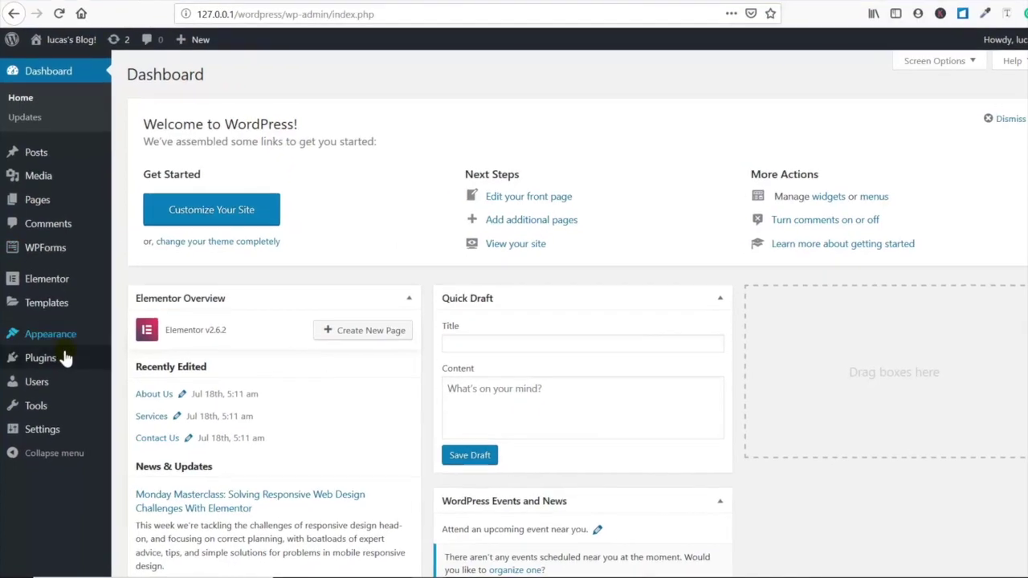
Step: Go to Astra Options under Appearance to reach the theme's logo settings
mouse_move(58, 344)
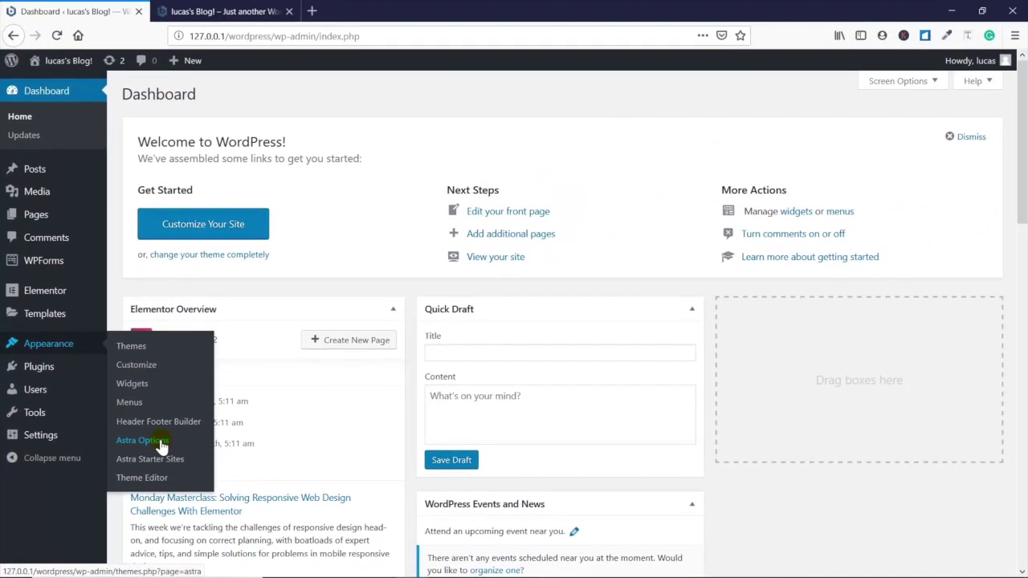
left_click(160, 443)
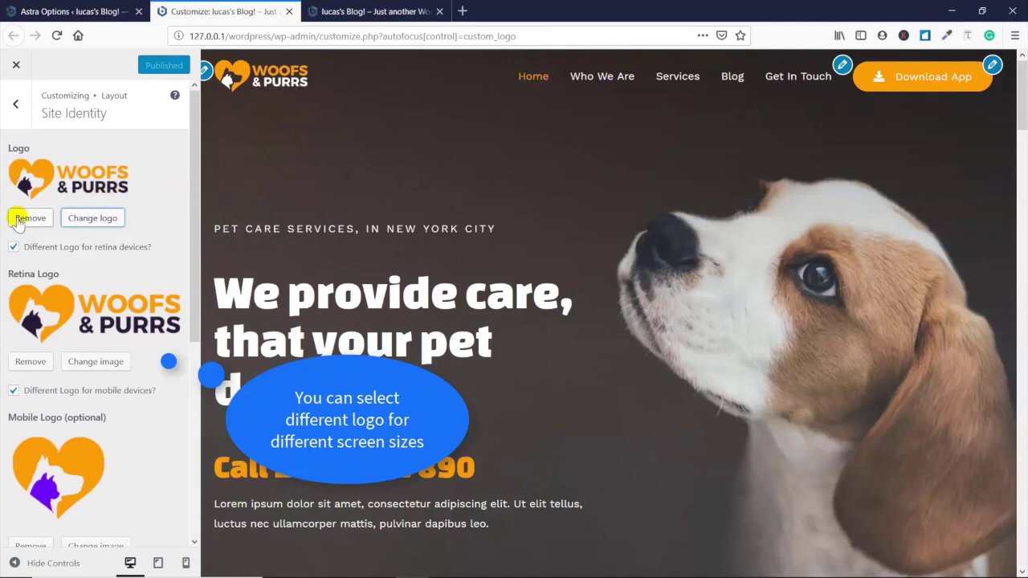
Step: Upload Untitled-1.png and set it as the main site logo without cropping
left_click(101, 217)
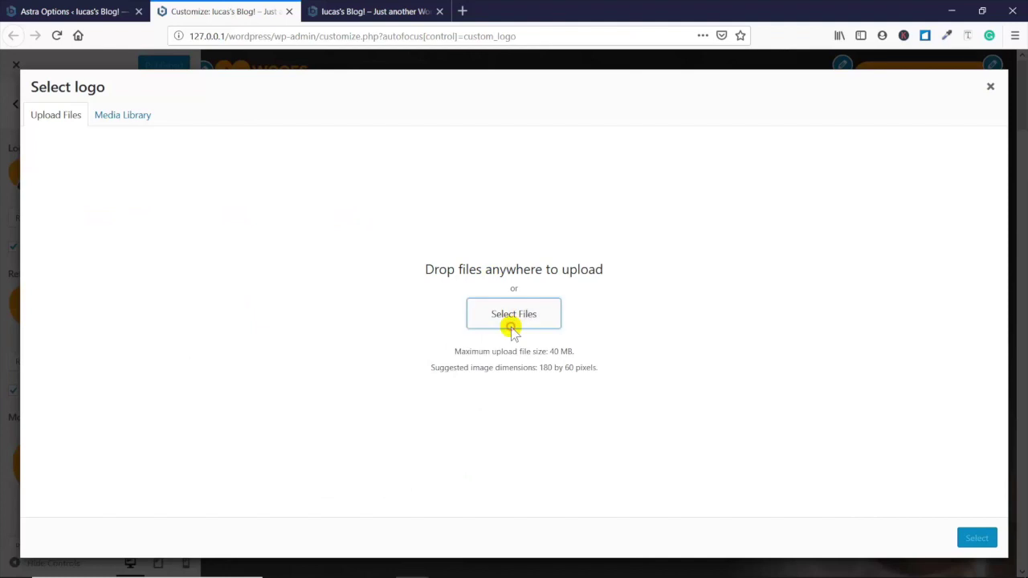
left_click(511, 325)
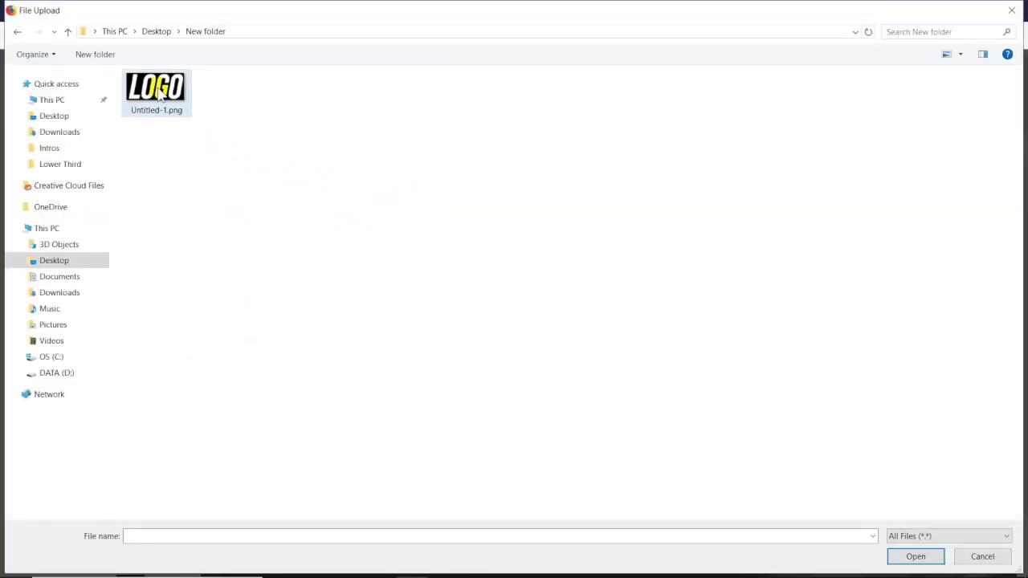
double_click(159, 92)
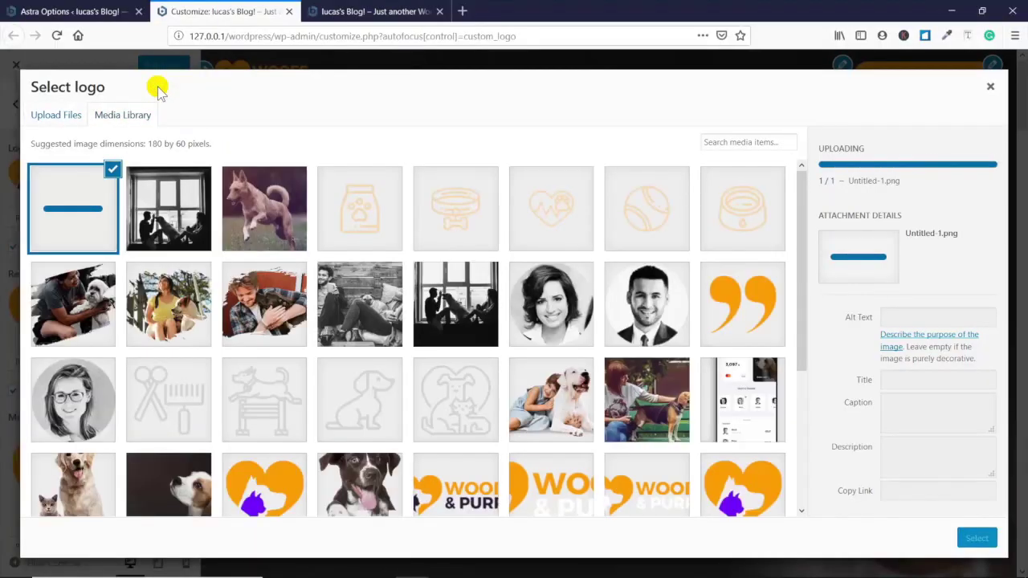
left_click(977, 540)
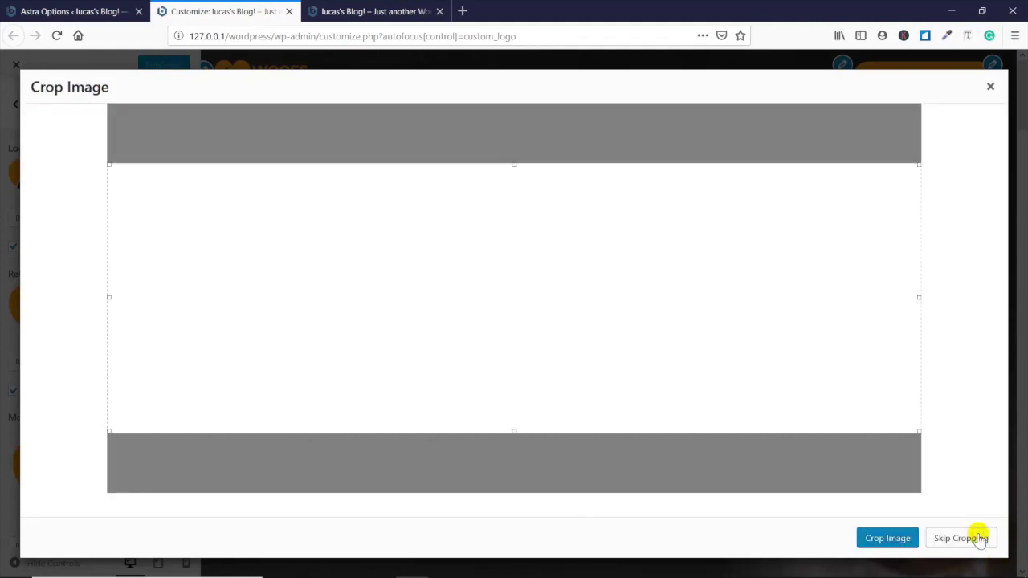
left_click(980, 538)
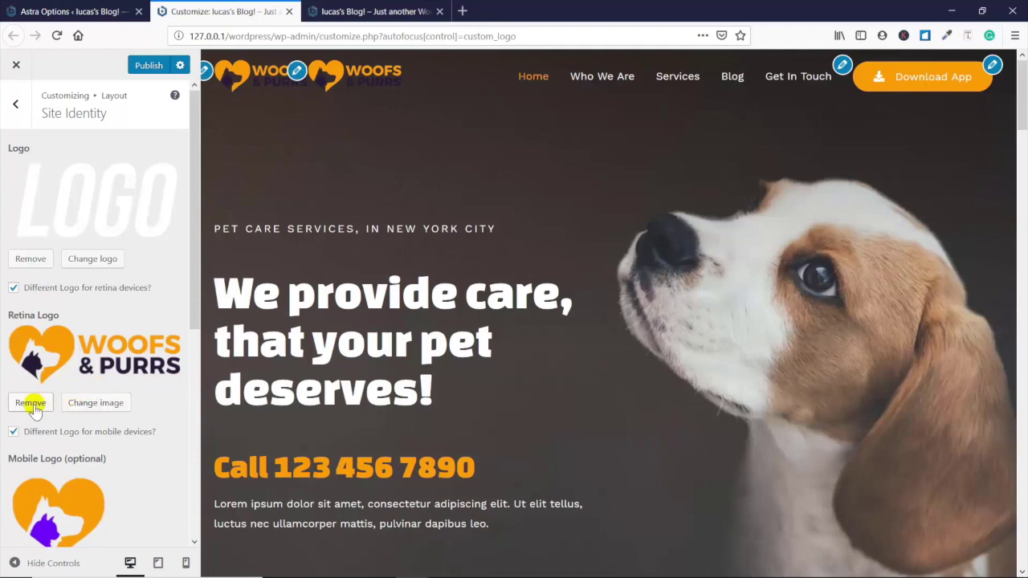
Step: Use the same LOGO image as the retina logo, remove the mobile logo, and publish
left_click(78, 408)
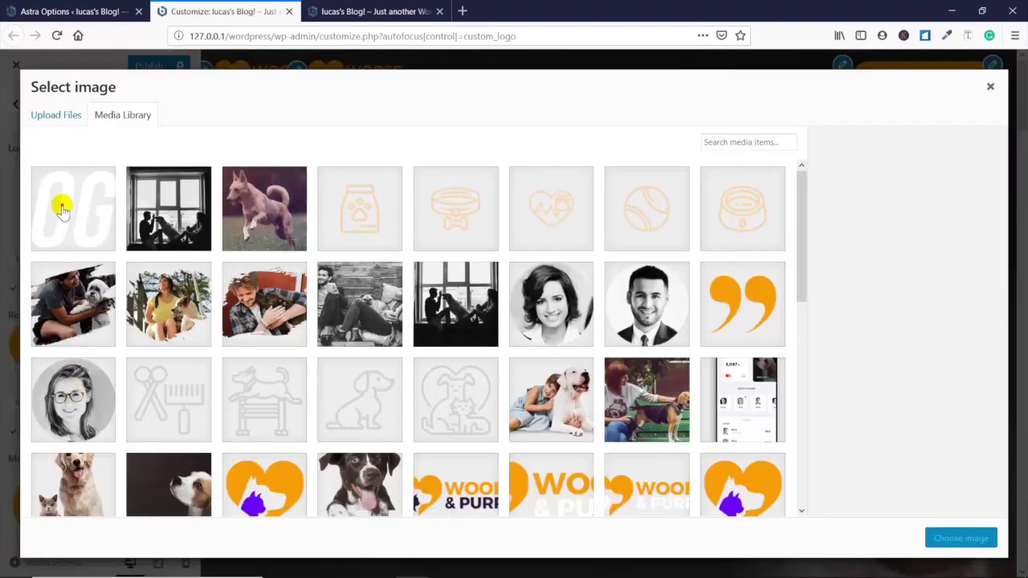
left_click(61, 208)
left_click(966, 538)
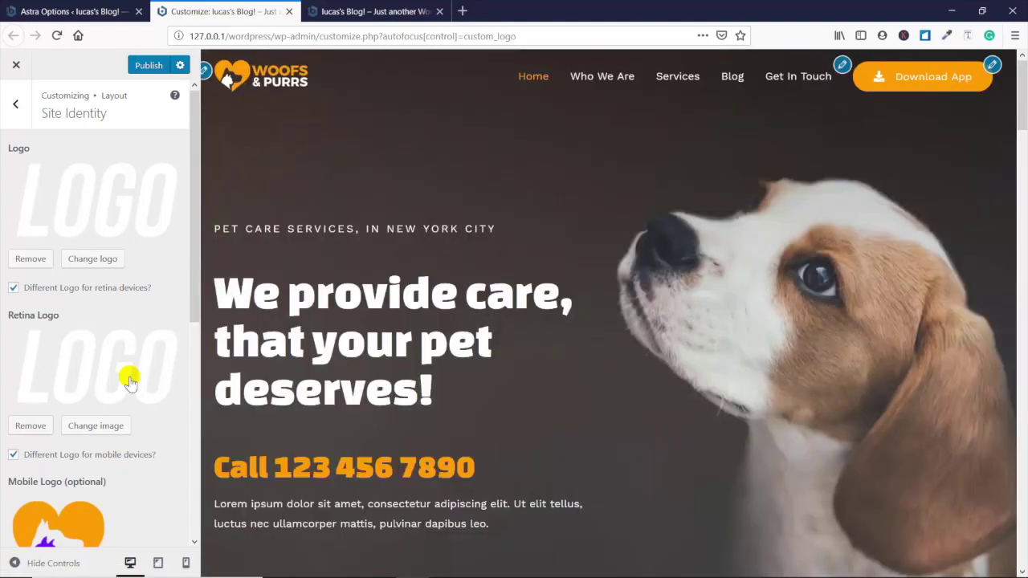
scroll(129, 376, "down", 5)
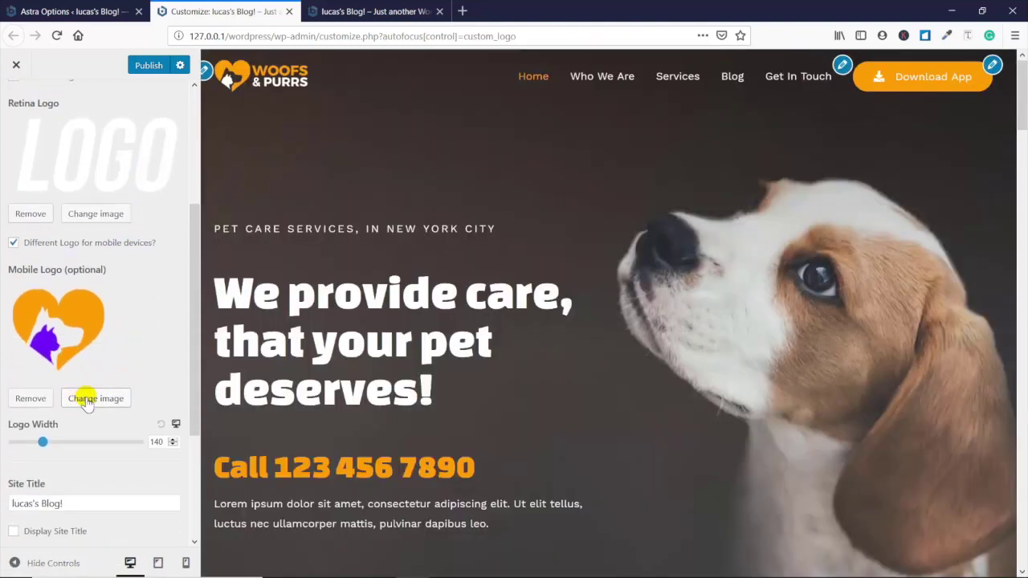
left_click(45, 397)
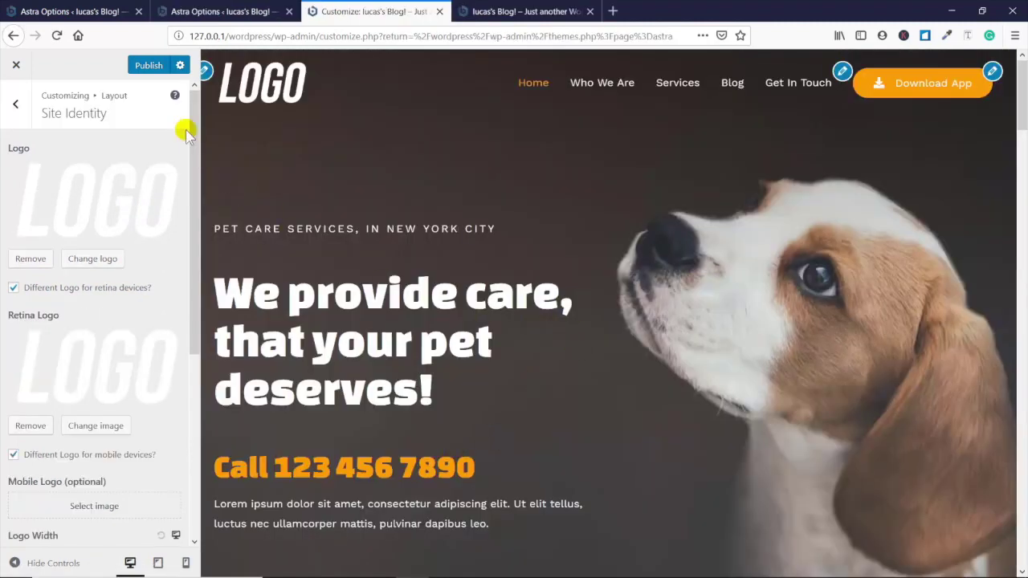
left_click(148, 66)
Step: Close the Customizer and refresh the live site to check the new LOGO in the header
left_click(13, 67)
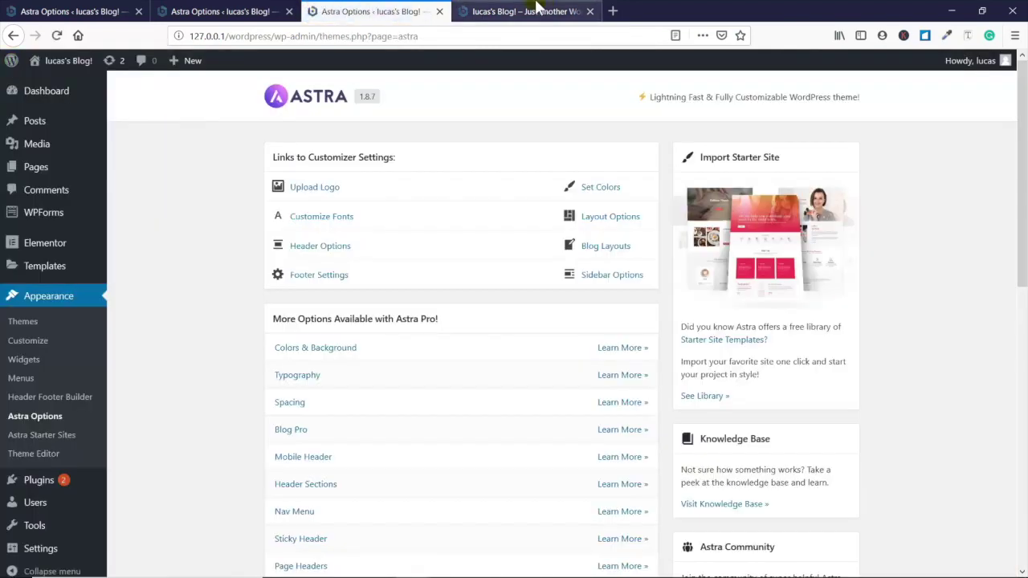
left_click(531, 11)
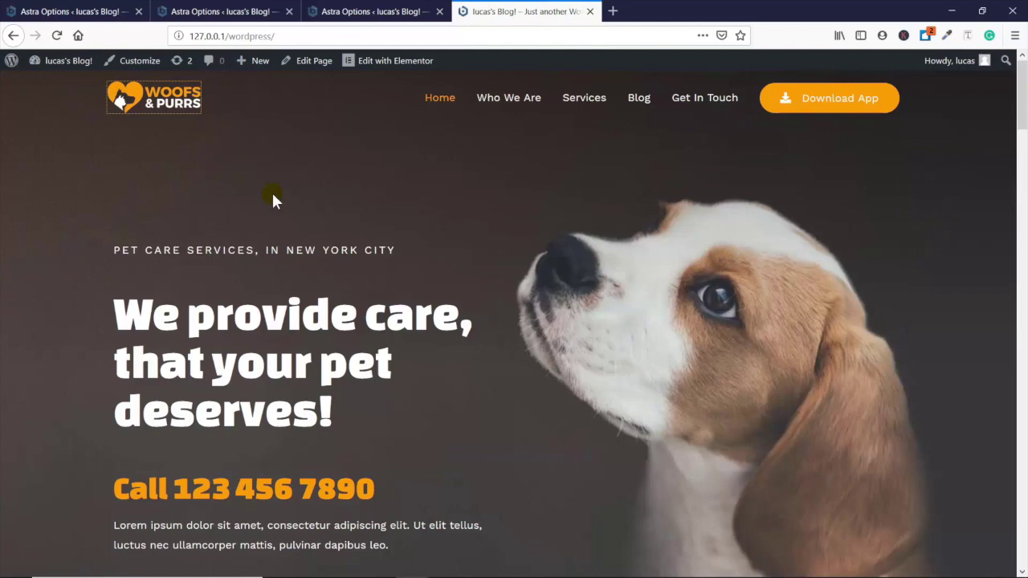
key("F5")
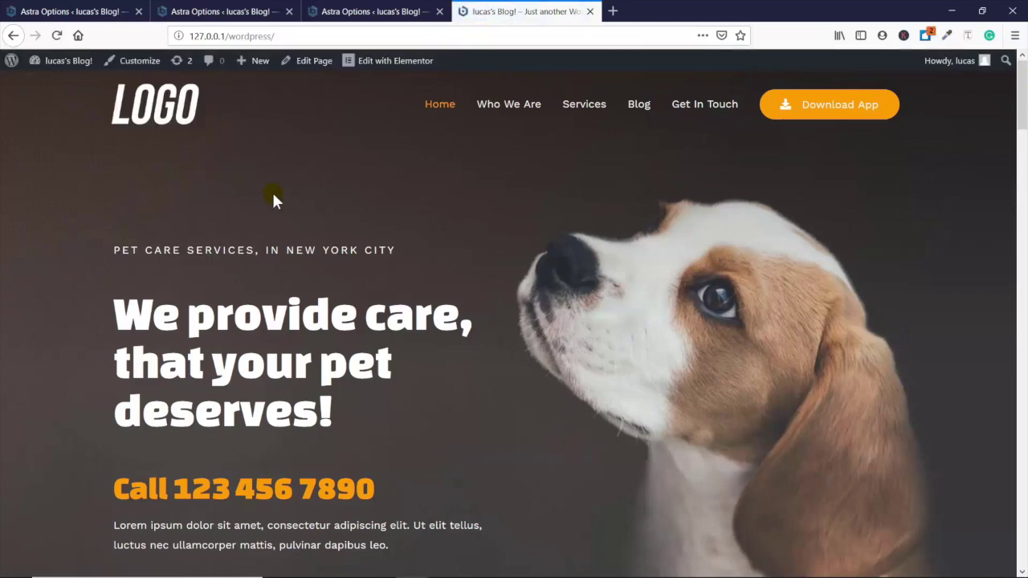
scroll(272, 200, "down", 5)
scroll(275, 200, "up", 5)
mouse_move(403, 67)
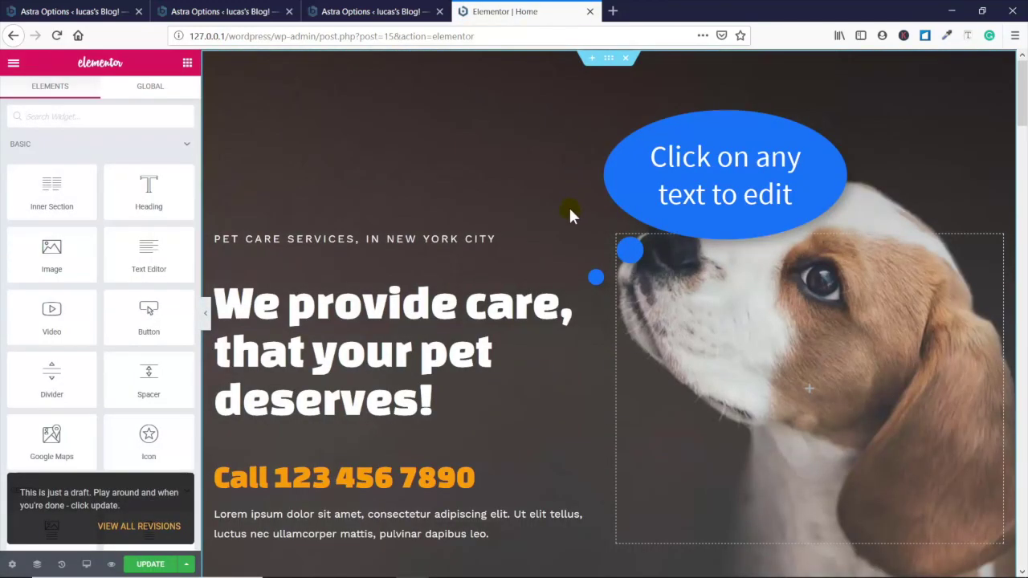
Step: Rewrite the hero heading to end with 'The Best Care for Dogs in the City'
left_click(346, 347)
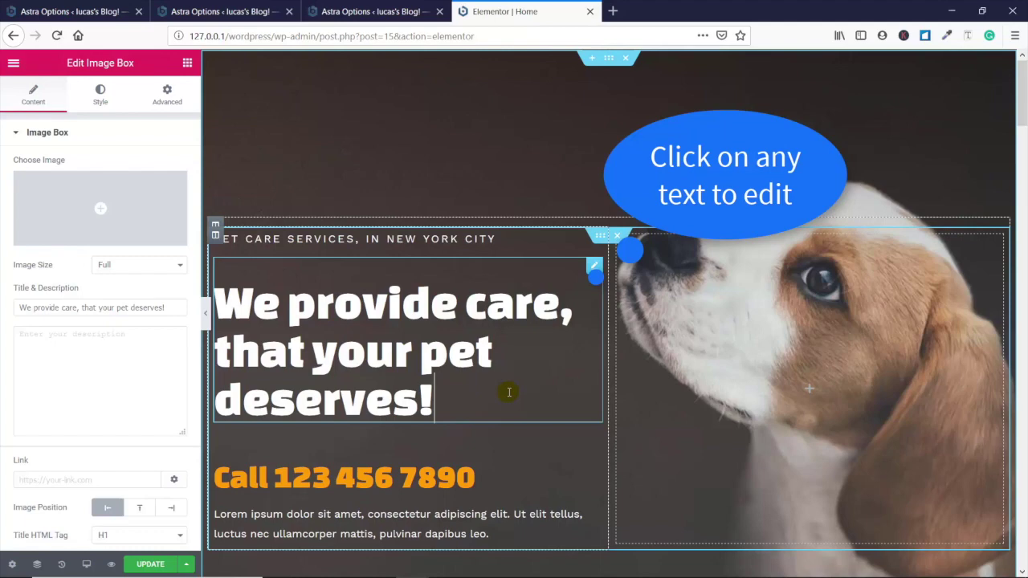
key("BackSpace")
key("BackSpace")
key("BackSpace")
key("BackSpace")
key("BackSpace")
key("BackSpace")
key("BackSpace")
key("BackSpace")
key("BackSpace")
key("BackSpace")
key("BackSpace")
key("BackSpace")
key("BackSpace")
key("BackSpace")
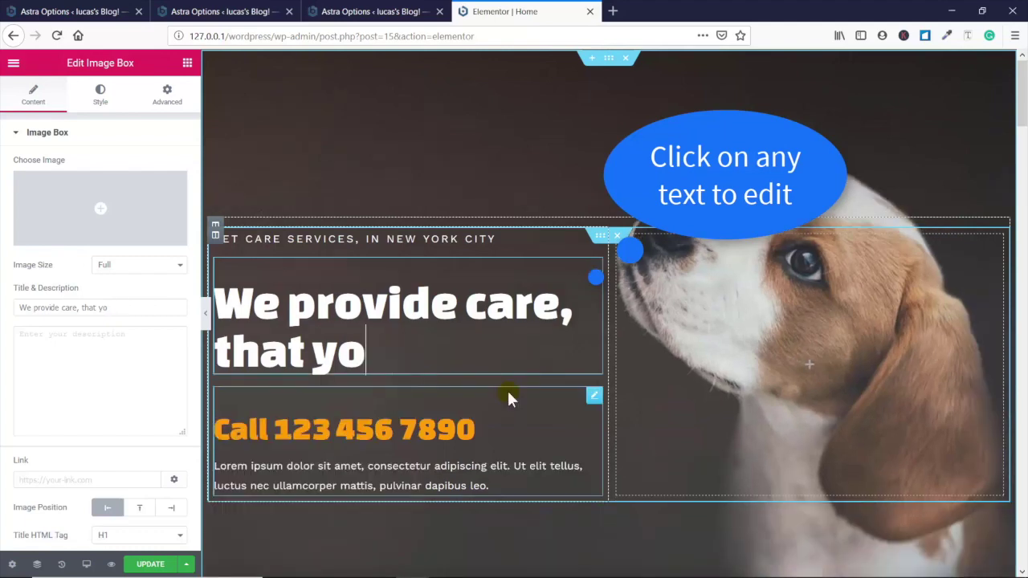
key("BackSpace")
key("BackSpace")
key("BackSpace")
key("BackSpace")
key("BackSpace")
key("BackSpace")
key("BackSpace")
key("BackSpace")
key("BackSpace")
key("BackSpace")
key("BackSpace")
key("BackSpace")
key("BackSpace")
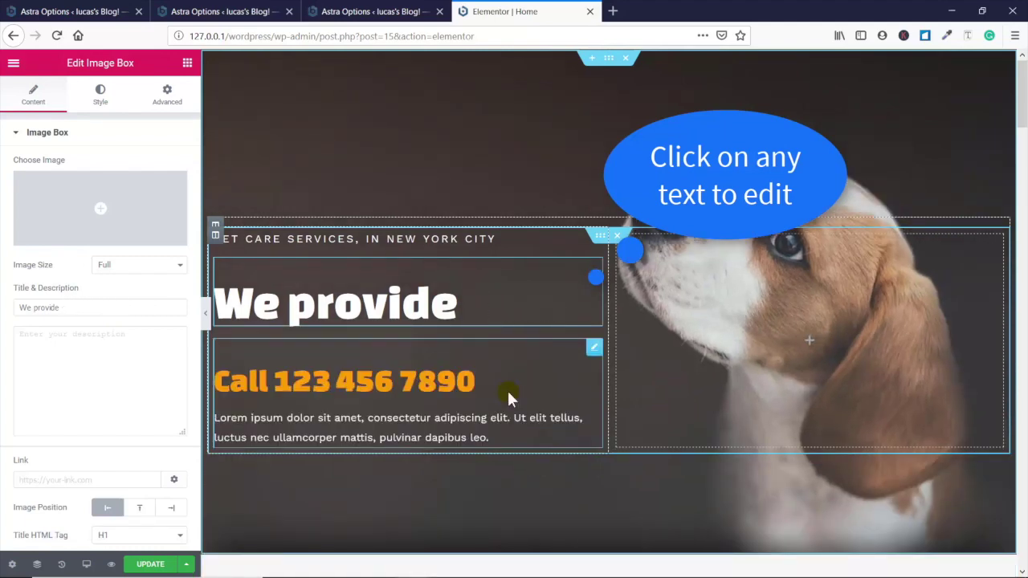
type("The Best")
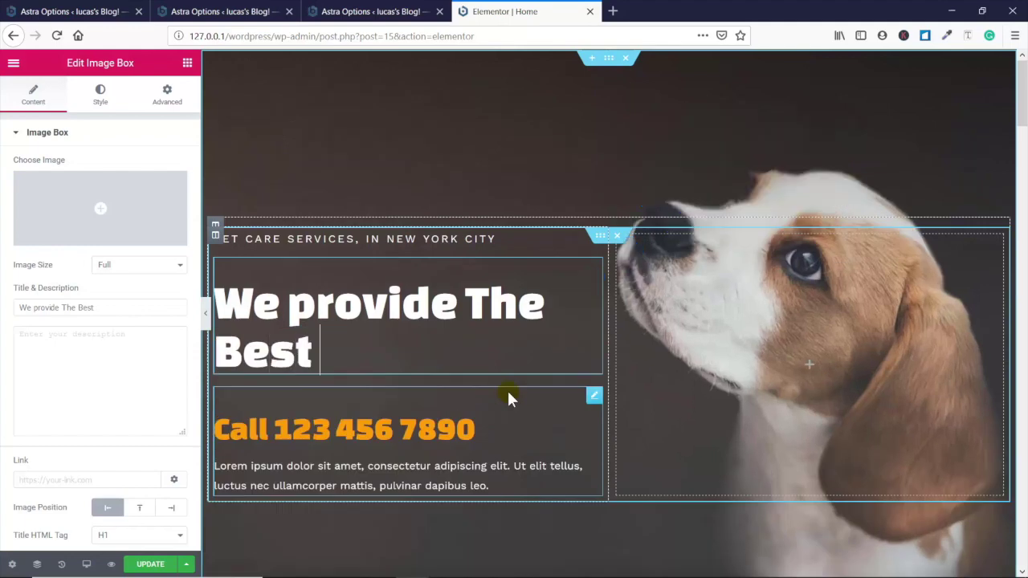
type(" Care for Dog")
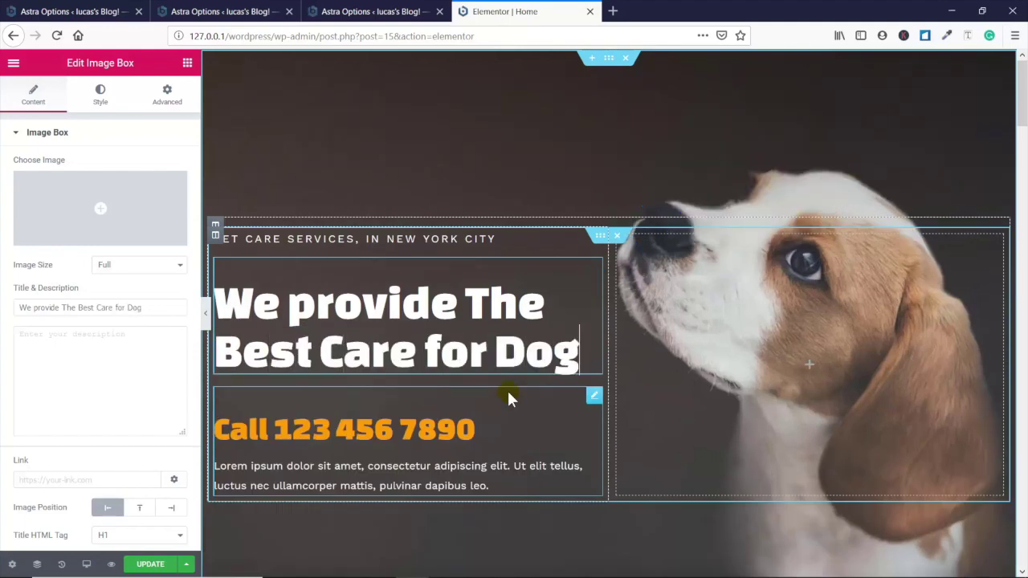
type("s in the Ci")
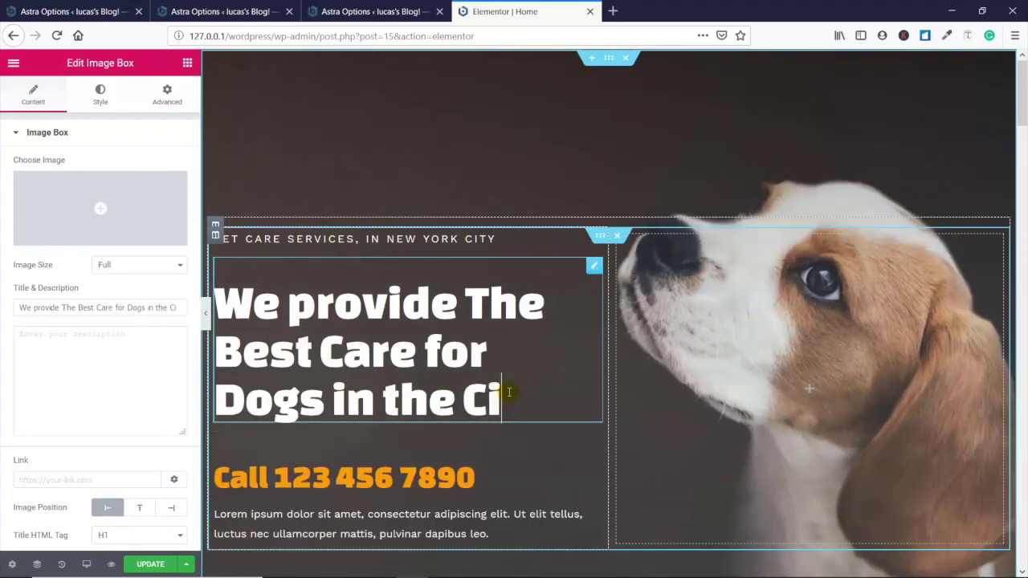
type("ty")
left_click(501, 482)
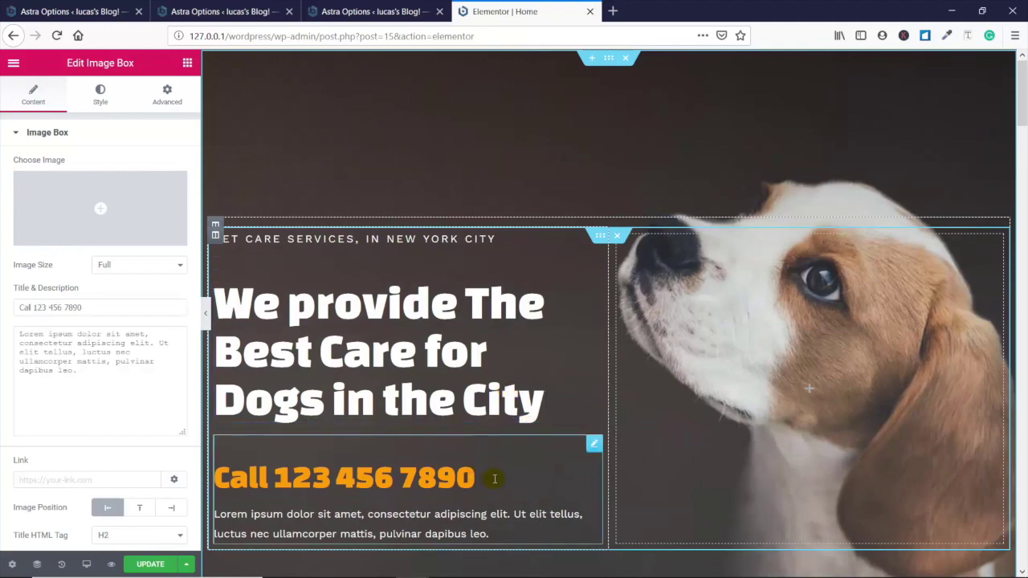
key("BackSpace")
key("BackSpace")
key("BackSpace")
key("BackSpace")
key("BackSpace")
key("BackSpace")
key("BackSpace")
key("BackSpace")
key("BackSpace")
key("BackSpace")
key("BackSpace")
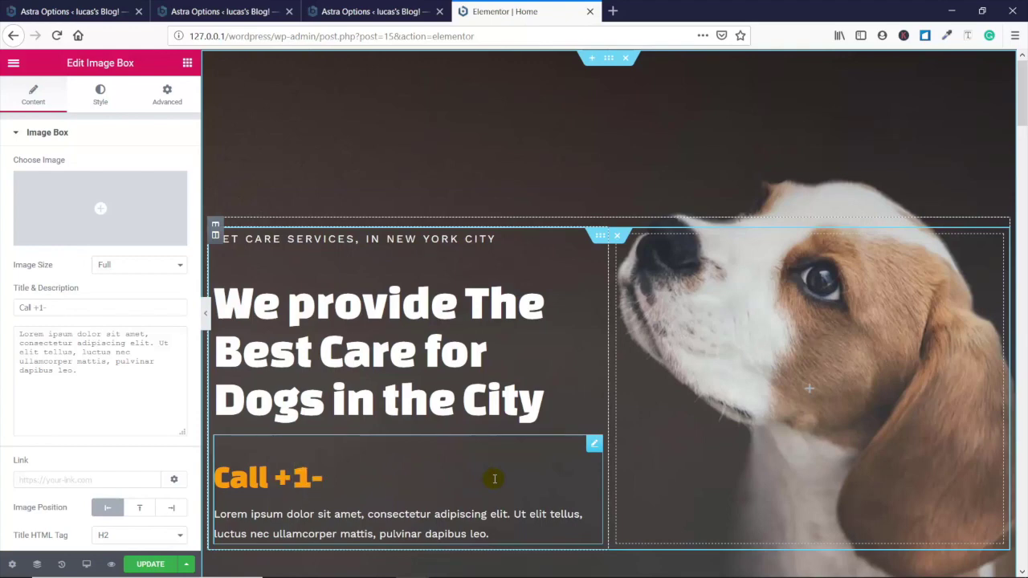
type("+1-100100100")
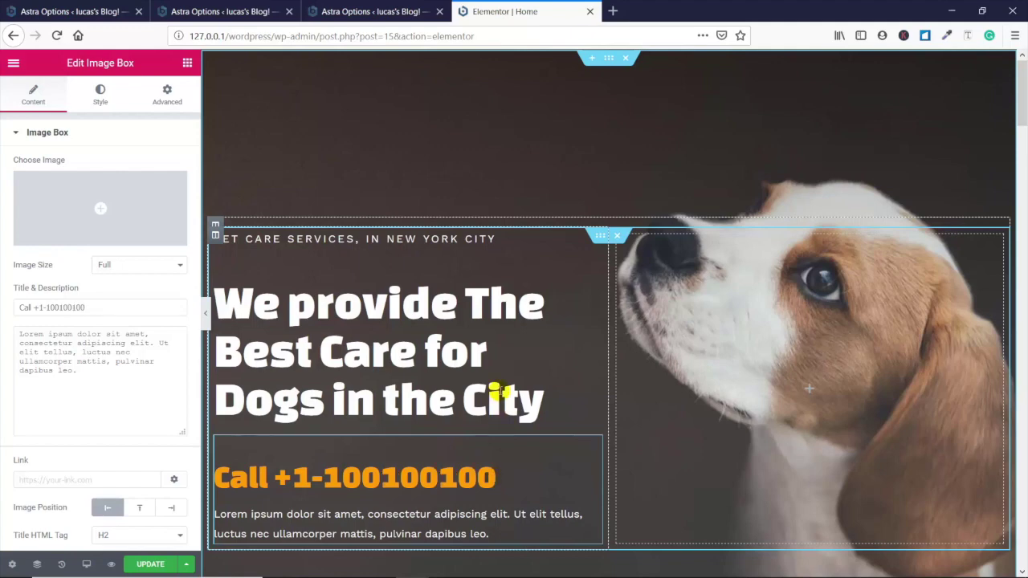
Step: Replace the lorem ipsum description with a note to mention getting the number from the website
scroll(494, 386, "down", 3)
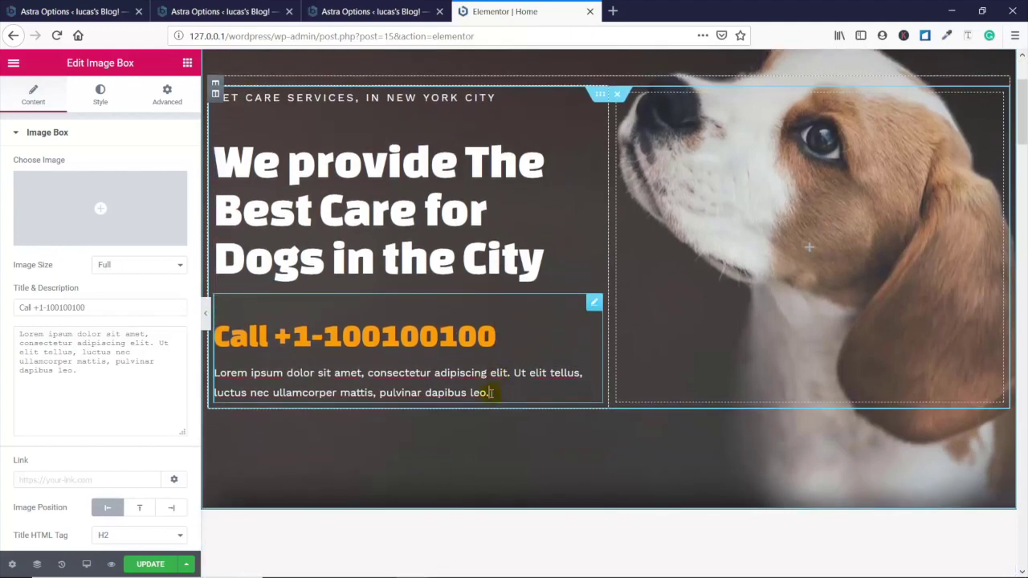
key("BackSpace")
key("BackSpace")
key("BackSpace")
key("BackSpace")
key("BackSpace")
key("BackSpace")
key("BackSpace")
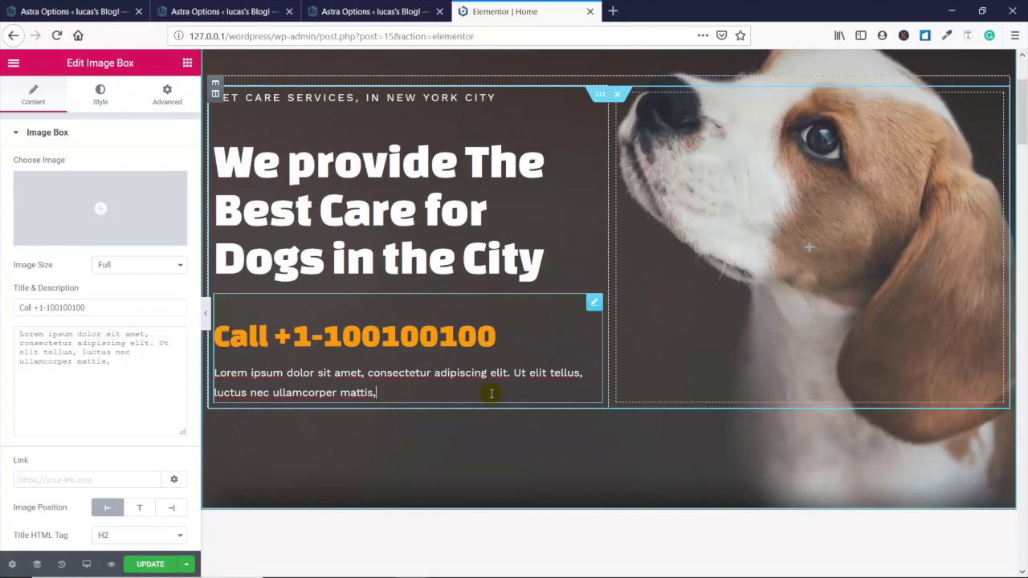
key("BackSpace")
key("BackSpace")
key("BackSpace")
key("BackSpace")
key("BackSpace")
key("BackSpace")
key("BackSpace")
key("BackSpace")
key("BackSpace")
key("BackSpace")
key("BackSpace")
key("BackSpace")
key("BackSpace")
key("BackSpace")
key("BackSpace")
key("BackSpace")
key("BackSpace")
key("BackSpace")
key("BackSpace")
key("BackSpace")
key("BackSpace")
key("BackSpace")
key("BackSpace")
key("BackSpace")
key("BackSpace")
key("BackSpace")
key("BackSpace")
key("BackSpace")
key("BackSpace")
key("BackSpace")
key("BackSpace")
key("BackSpace")
key("BackSpace")
key("BackSpace")
key("BackSpace")
key("BackSpace")
key("BackSpace")
key("BackSpace")
key("BackSpace")
key("BackSpace")
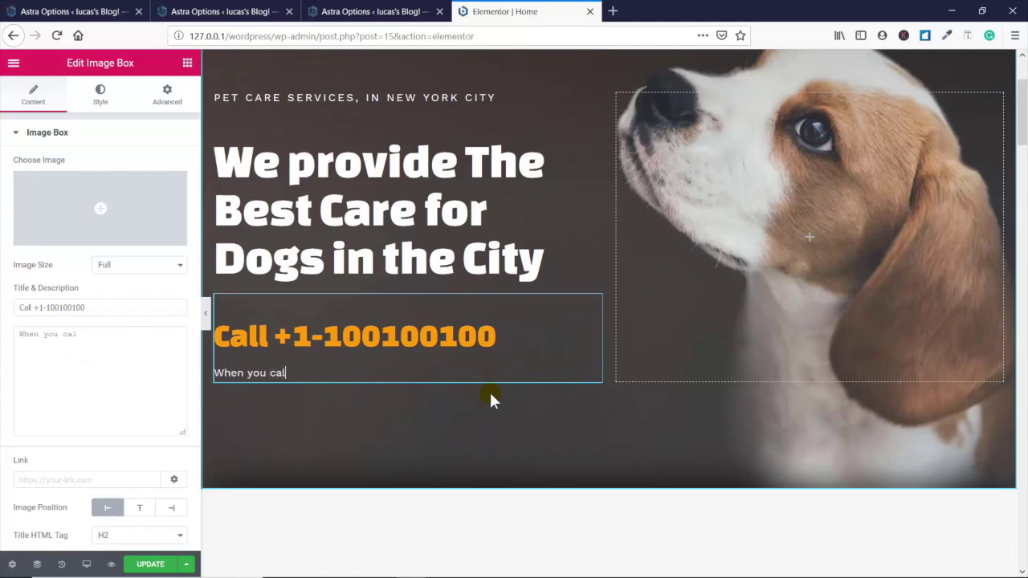
type("s make su")
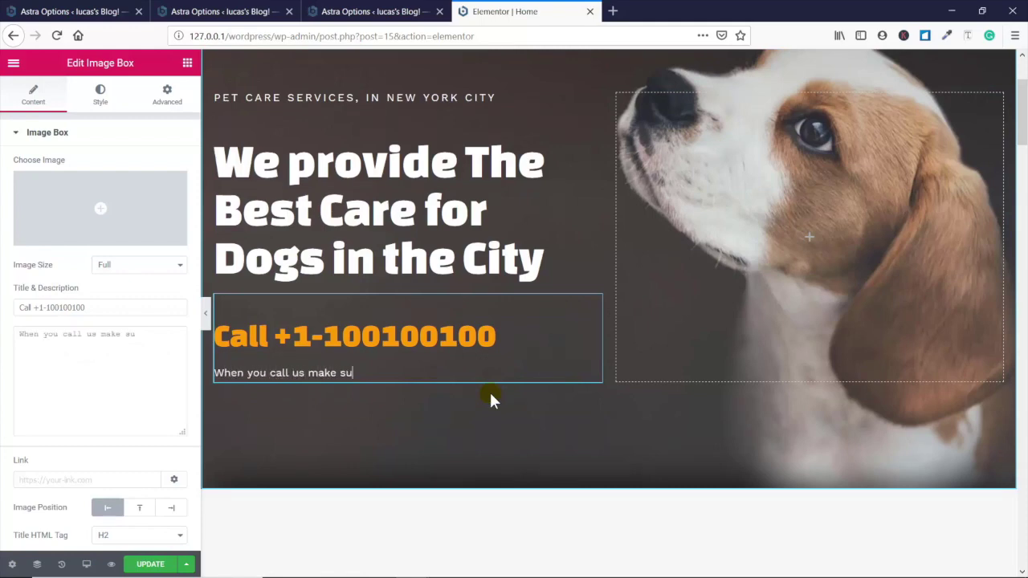
type("re you mentio")
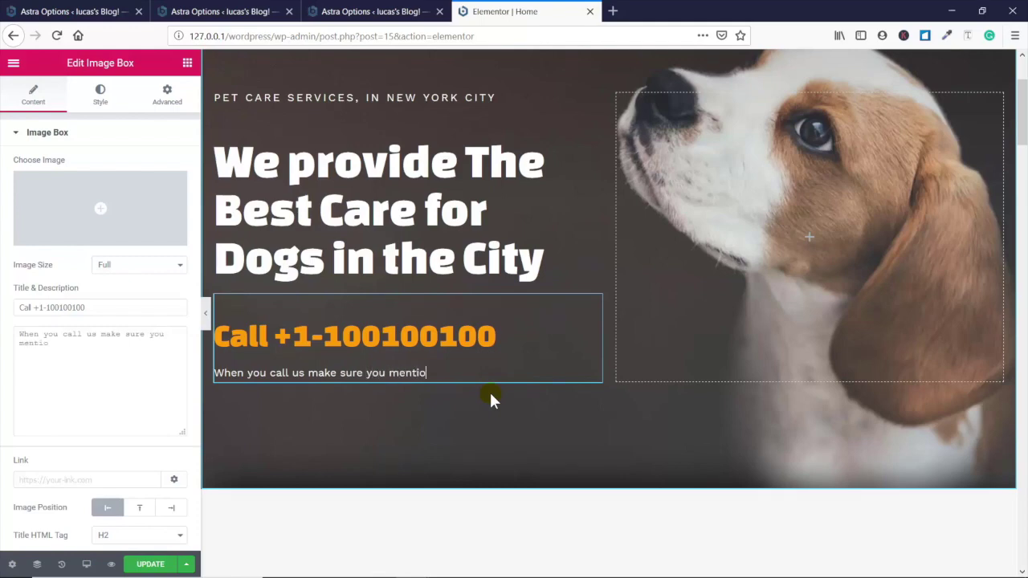
type("n you")
type(" got our num")
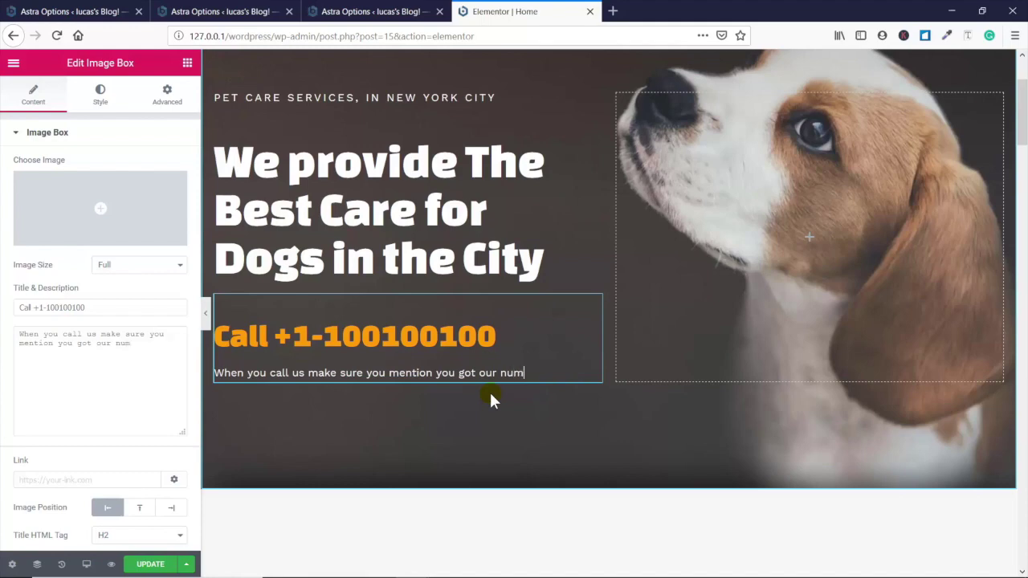
type("ber from the webiste")
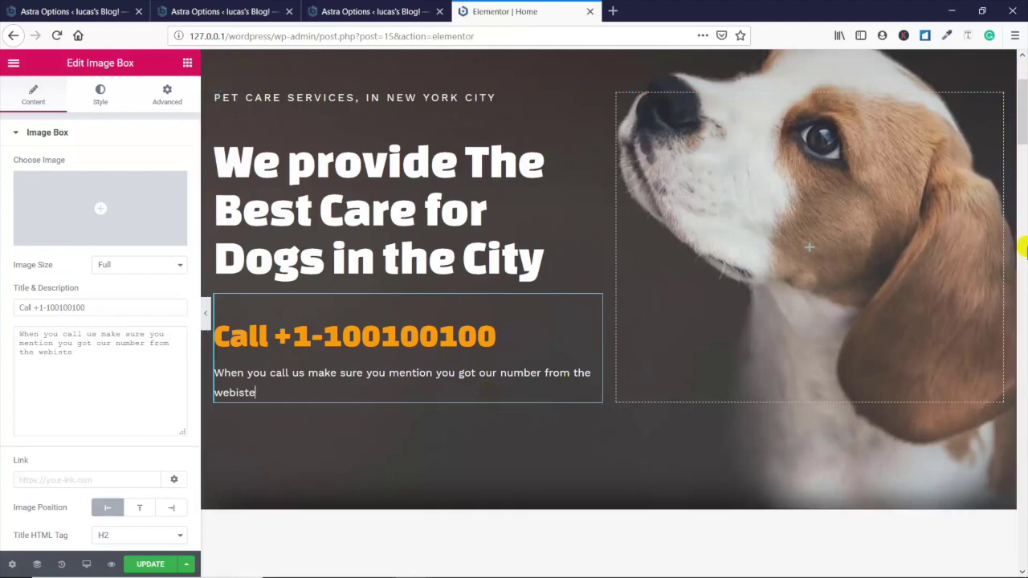
left_click_drag(1022, 132, 1023, 198)
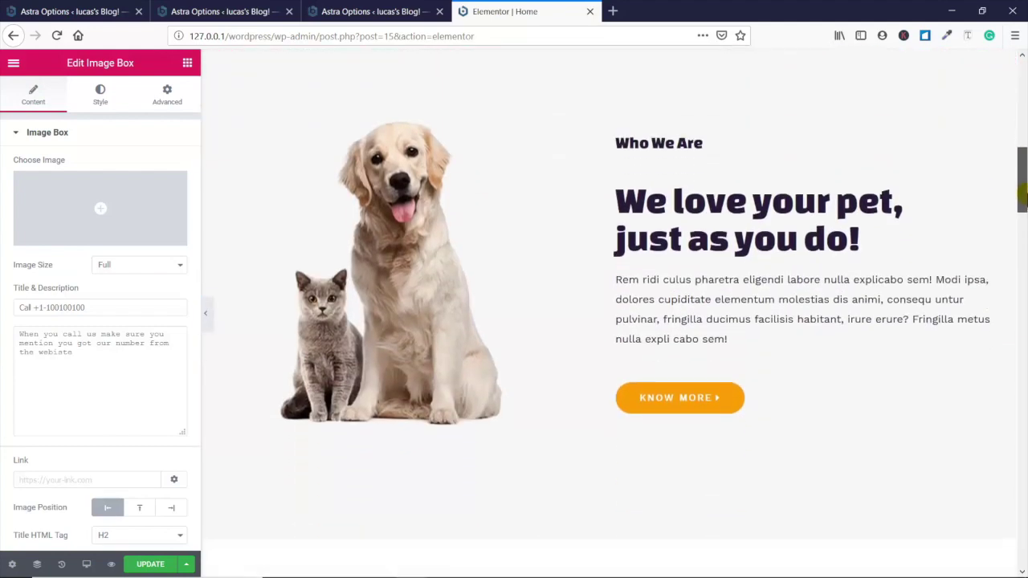
Step: Relabel the KNOW MORE button 'Contact Us', link it to the contact-us page, and left-align it
left_click(706, 403)
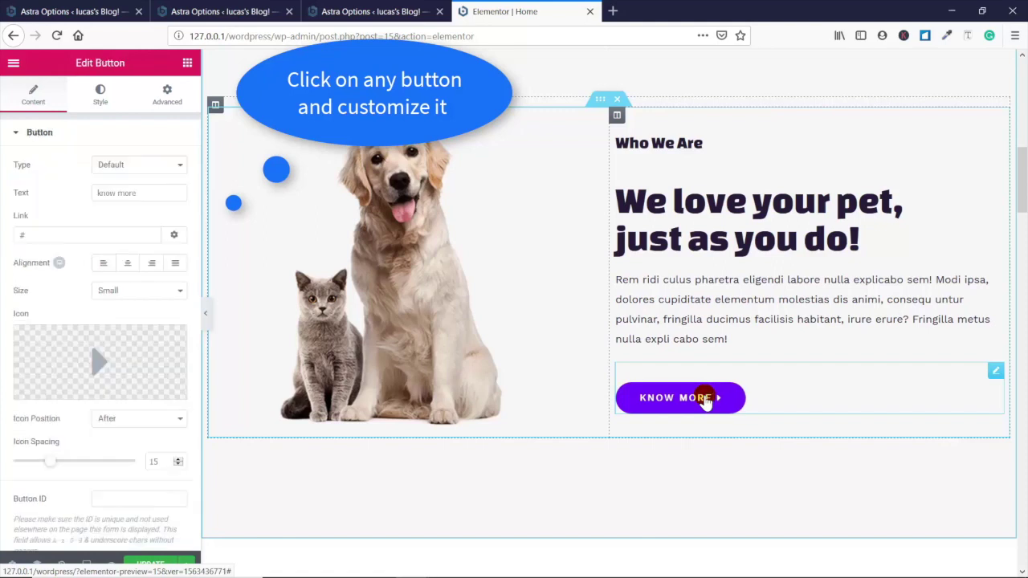
left_click_drag(145, 193, 79, 194)
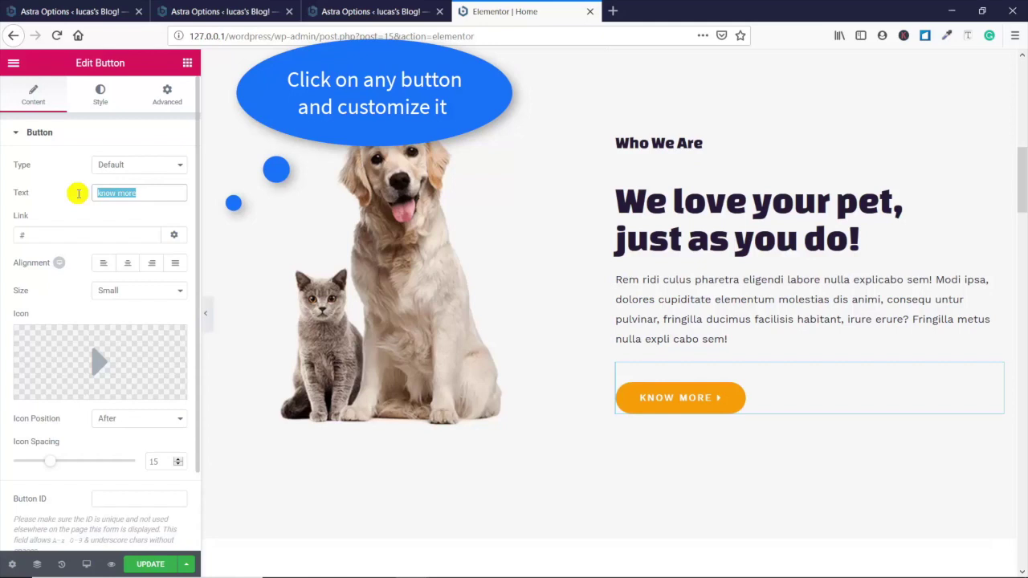
type("Contact U")
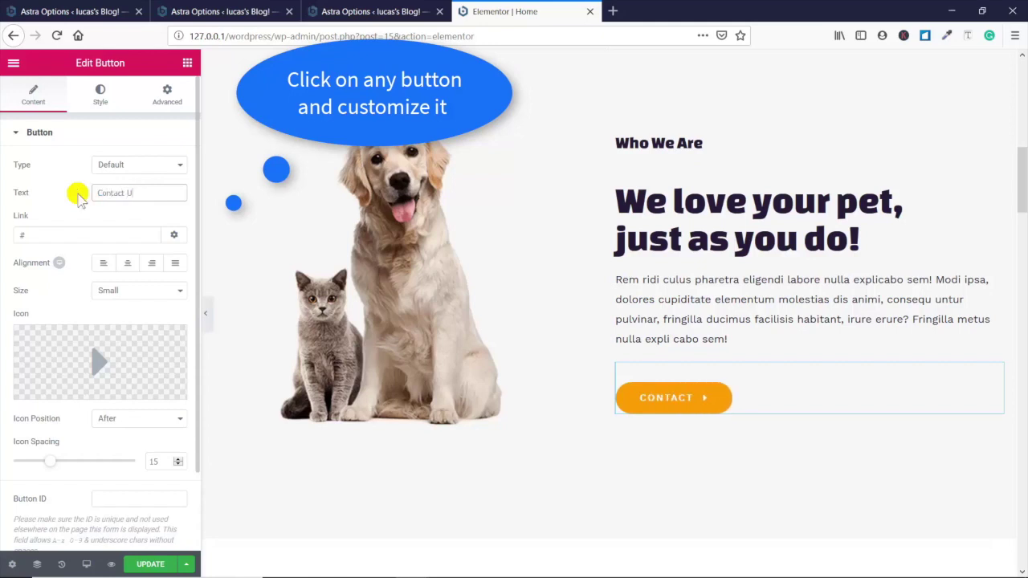
type("s")
key("Tab")
type("http://127.0.0.1/wordpress/contact-us/")
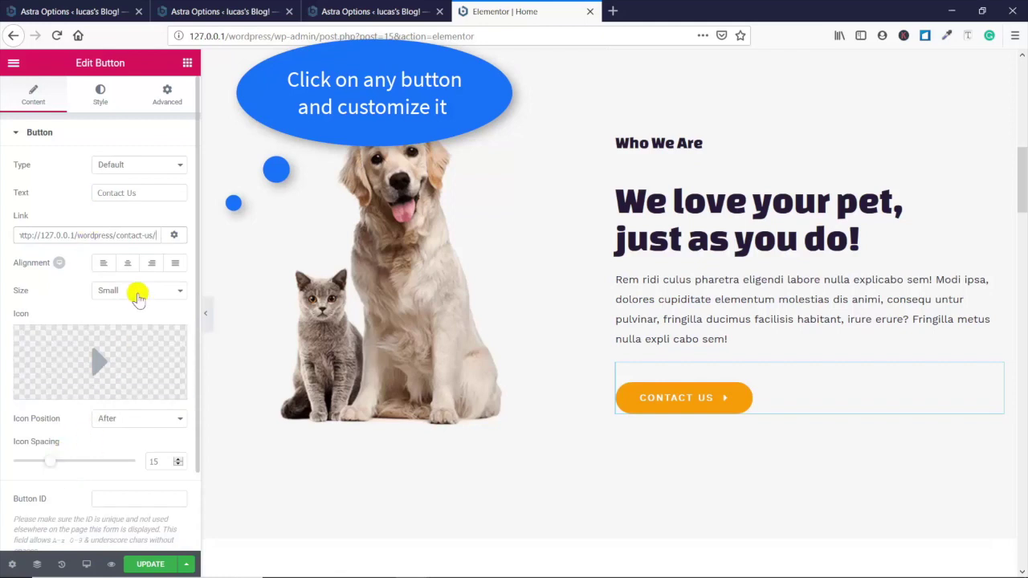
left_click(151, 264)
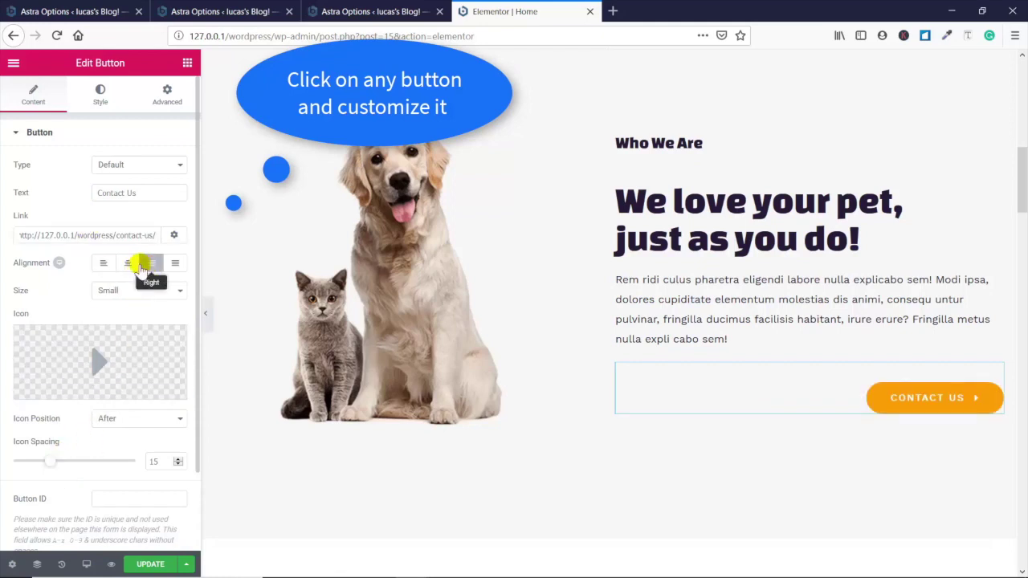
left_click(104, 263)
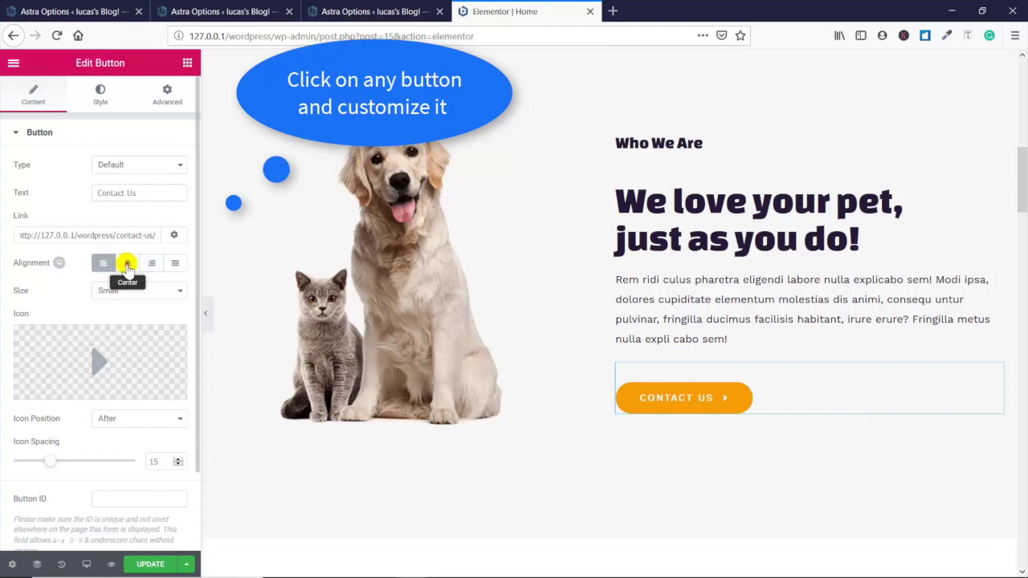
left_click(127, 268)
left_click(104, 264)
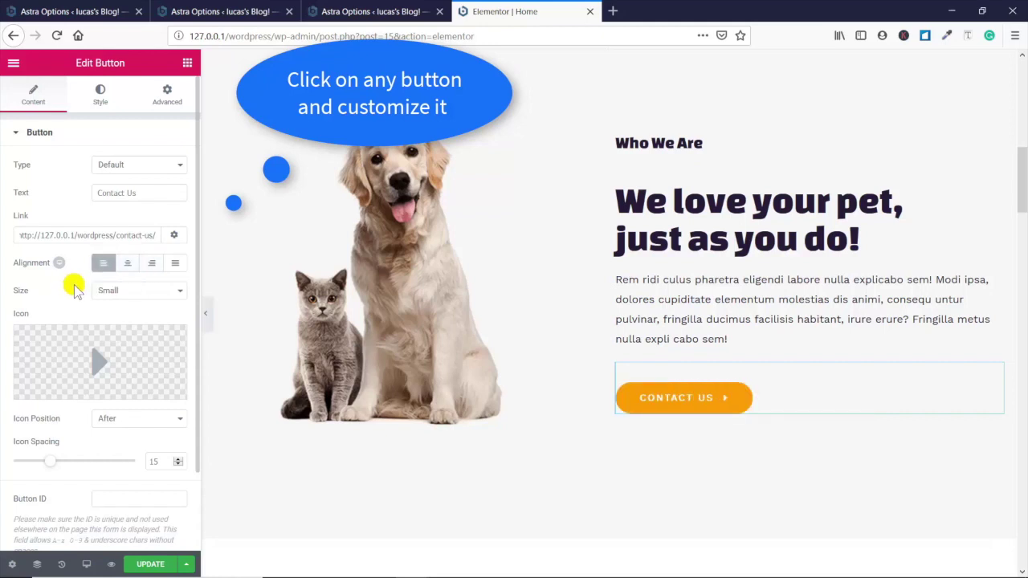
scroll(196, 281, "down", 2)
scroll(196, 281, "up", 2)
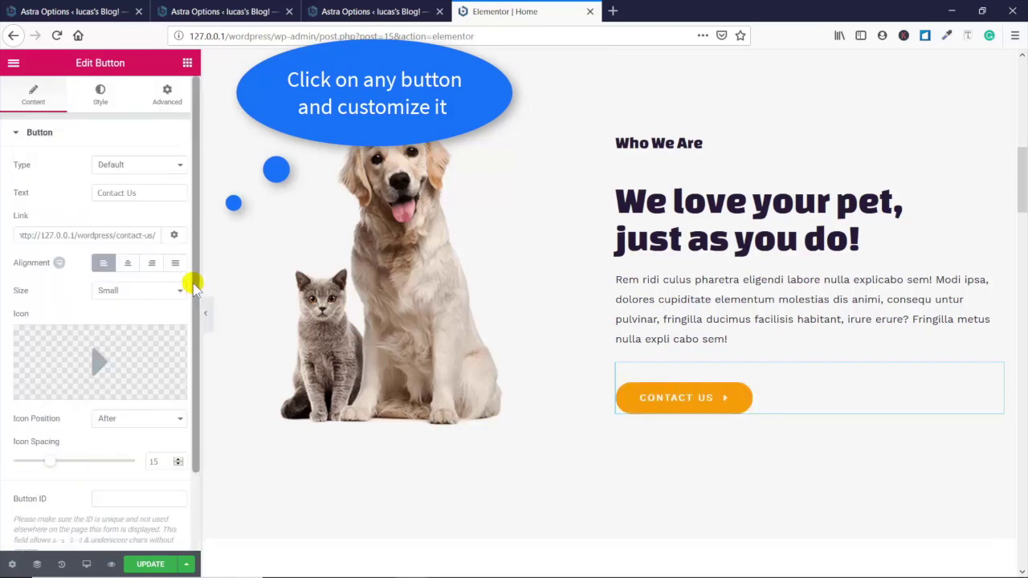
Step: Give the button a partly transparent dark brown background and update the page
left_click(100, 98)
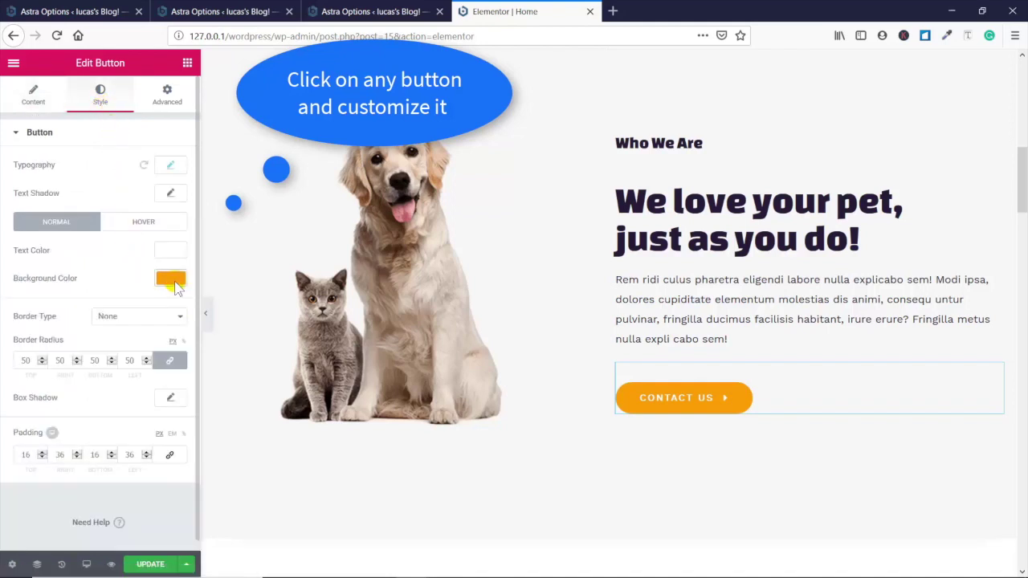
left_click(172, 280)
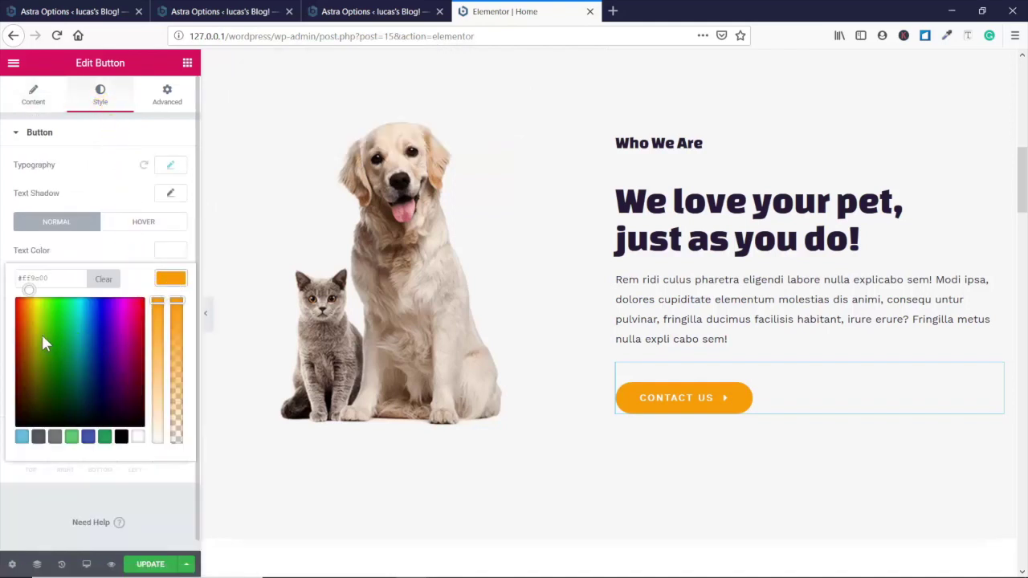
left_click(29, 375)
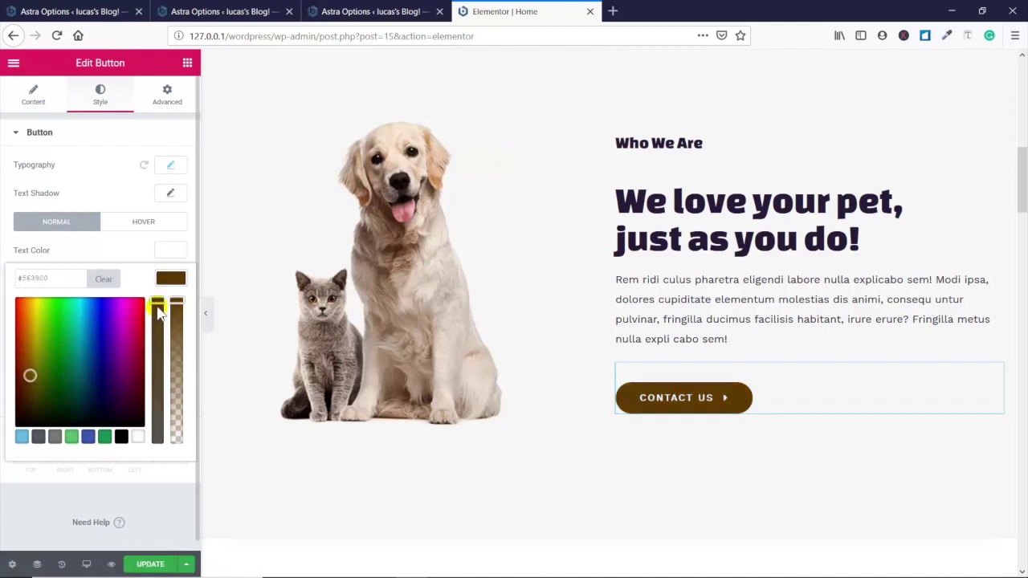
left_click_drag(176, 302, 181, 326)
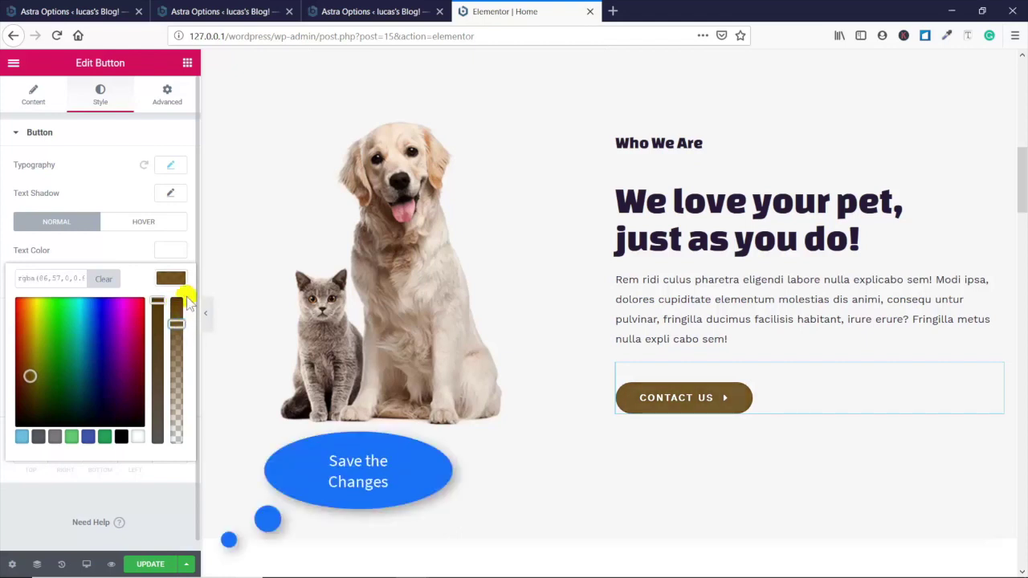
left_click(153, 564)
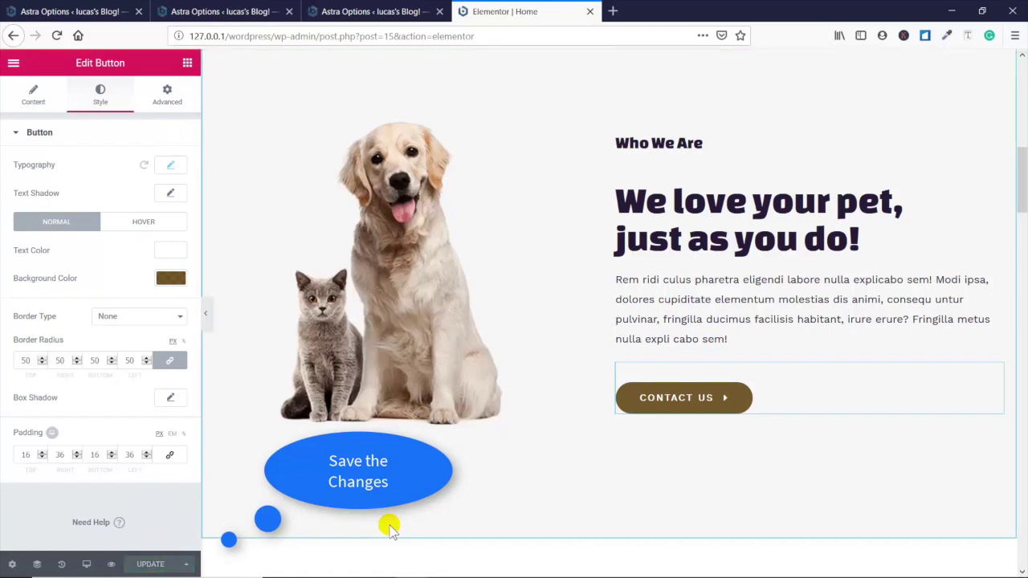
Step: Swap the Who We Are image for footer-dog-free-img-1-1.png, the black-and-white puppy, and update
left_click(418, 339)
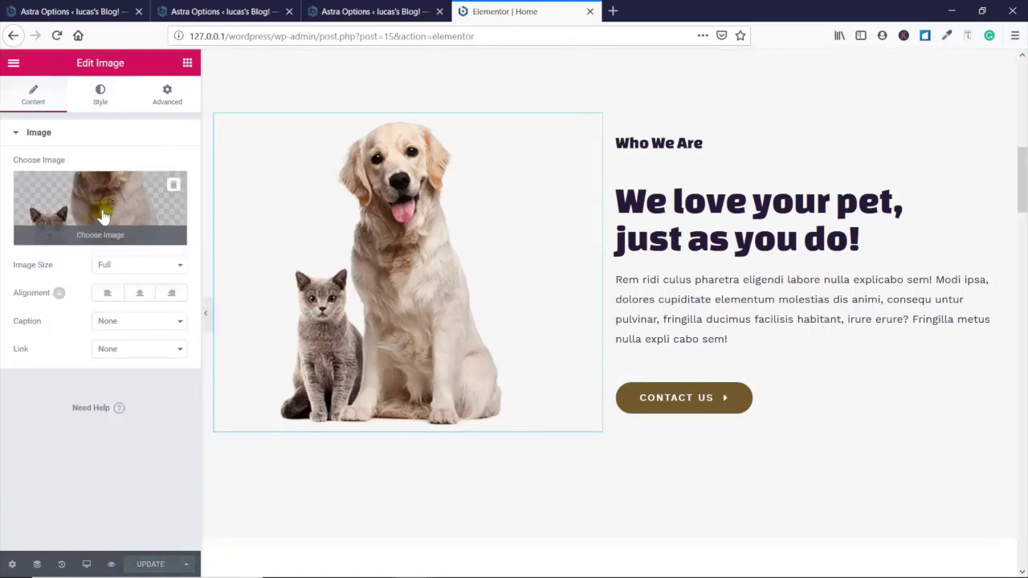
left_click(115, 239)
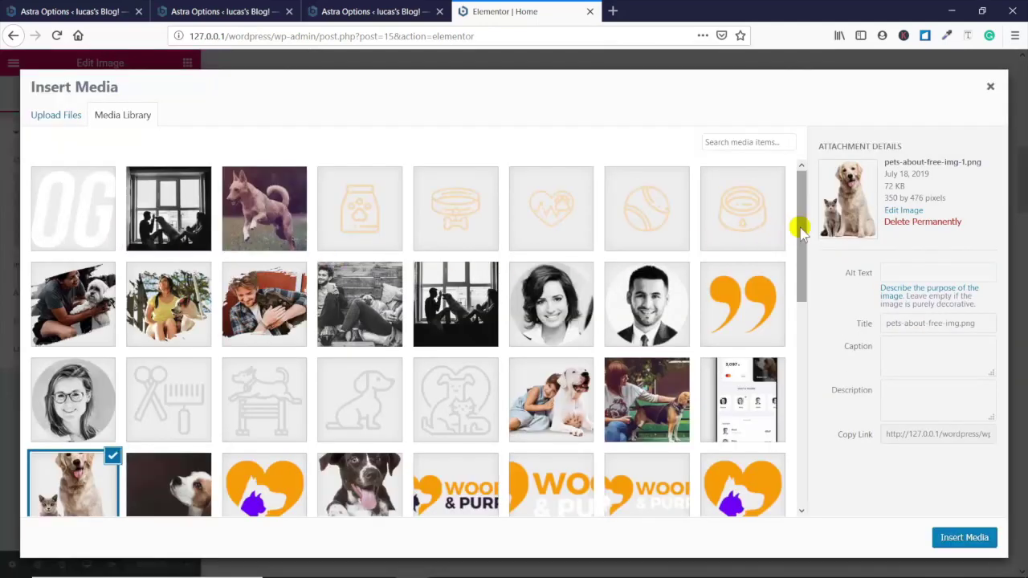
left_click_drag(801, 222, 5, 142)
left_click(44, 126)
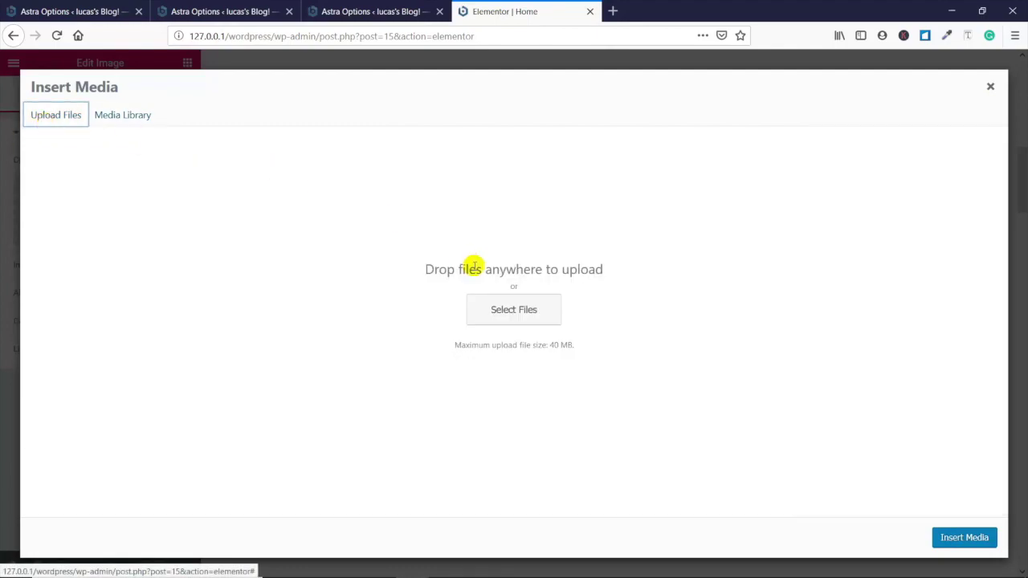
left_click(519, 318)
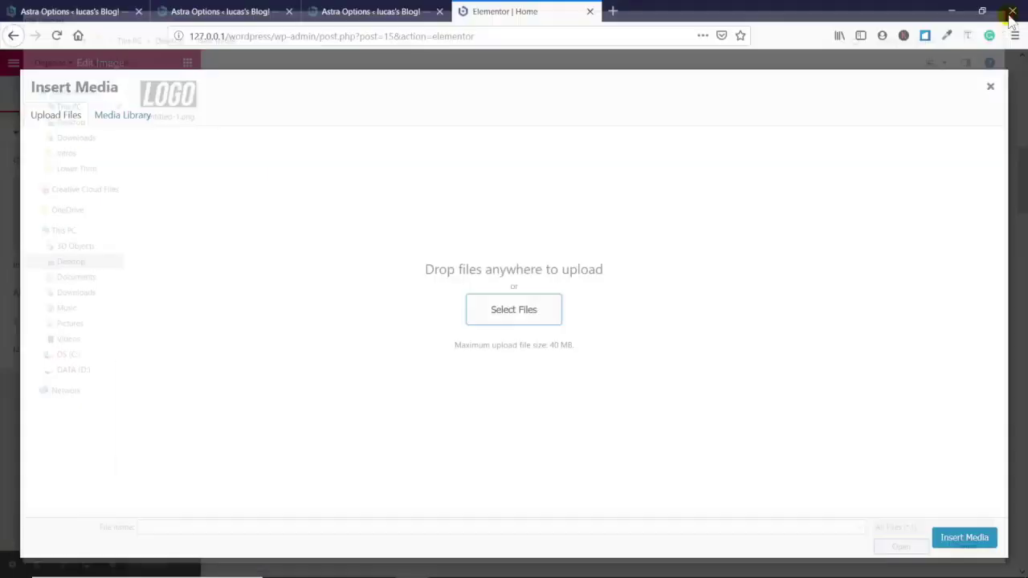
left_click(1012, 10)
left_click(121, 120)
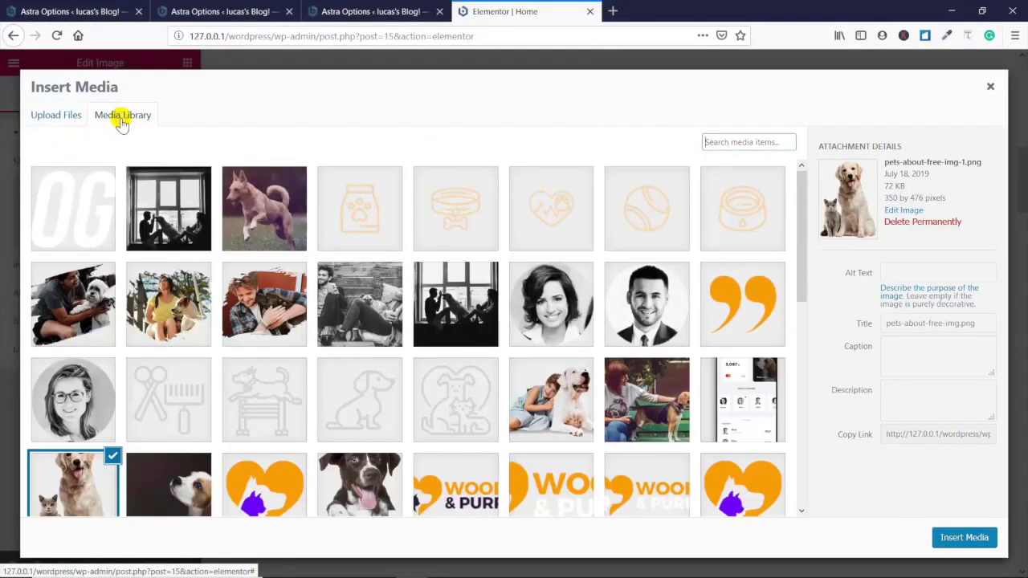
scroll(524, 316, "down", 3)
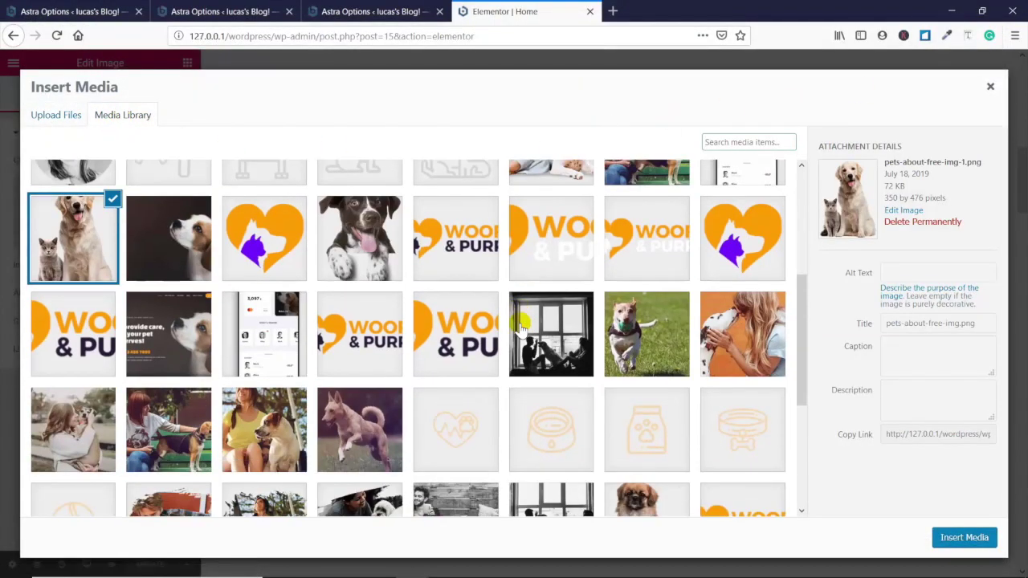
left_click(337, 247)
left_click(975, 538)
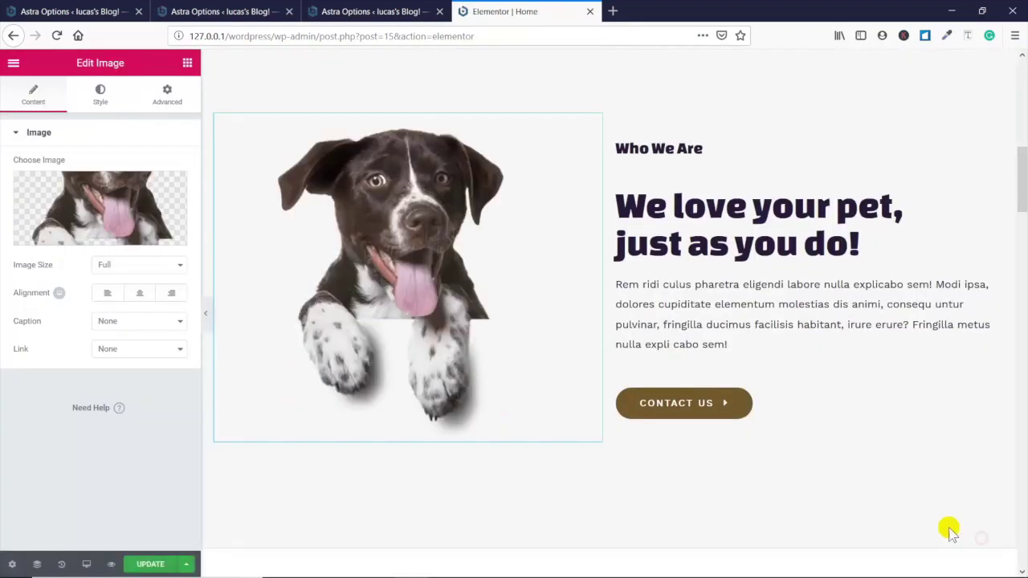
left_click(160, 565)
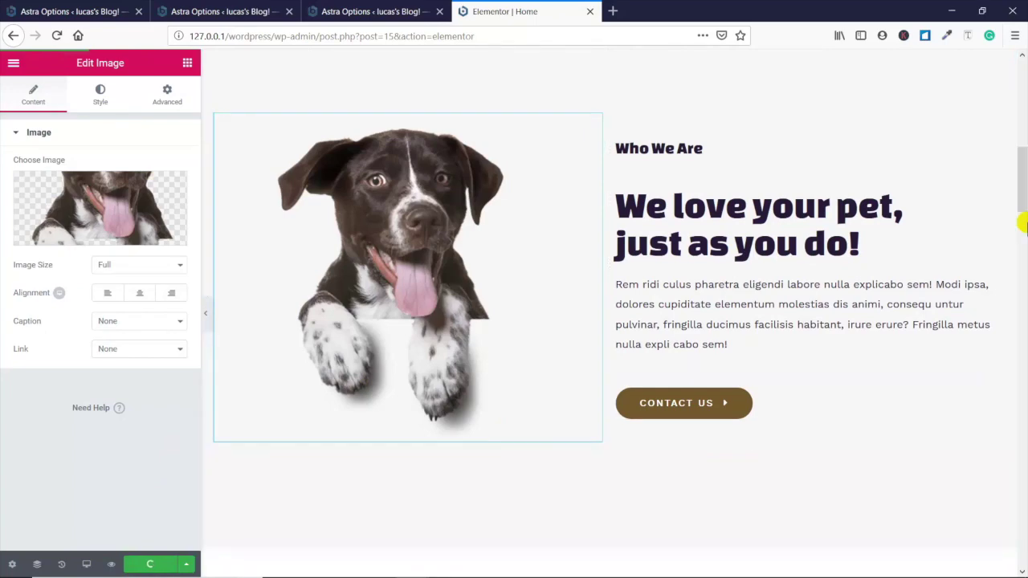
left_click_drag(1023, 167, 1023, 424)
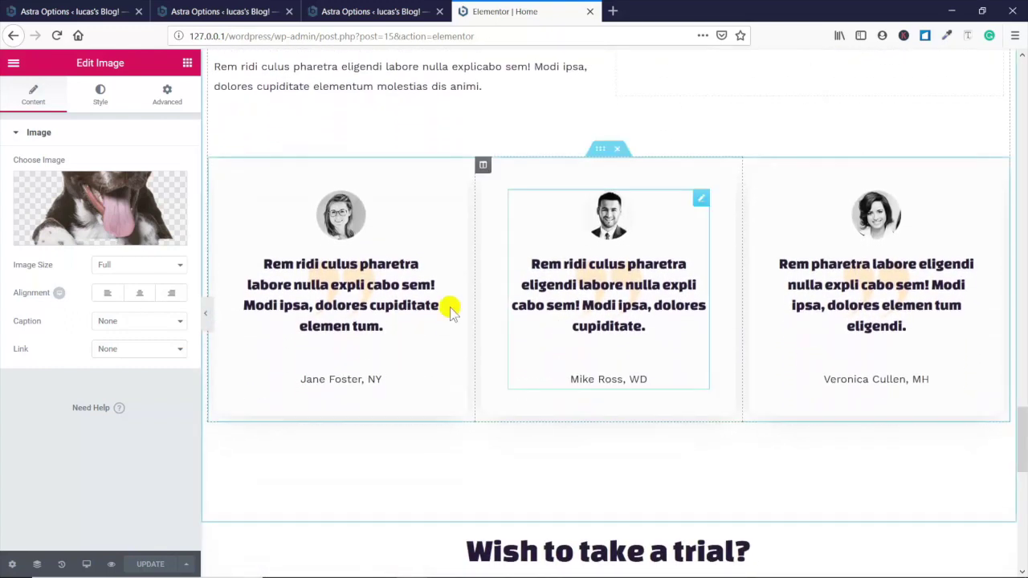
Step: Set the first testimonial's title to 'I am in love with your service' and replace the reviewer name
left_click(410, 276)
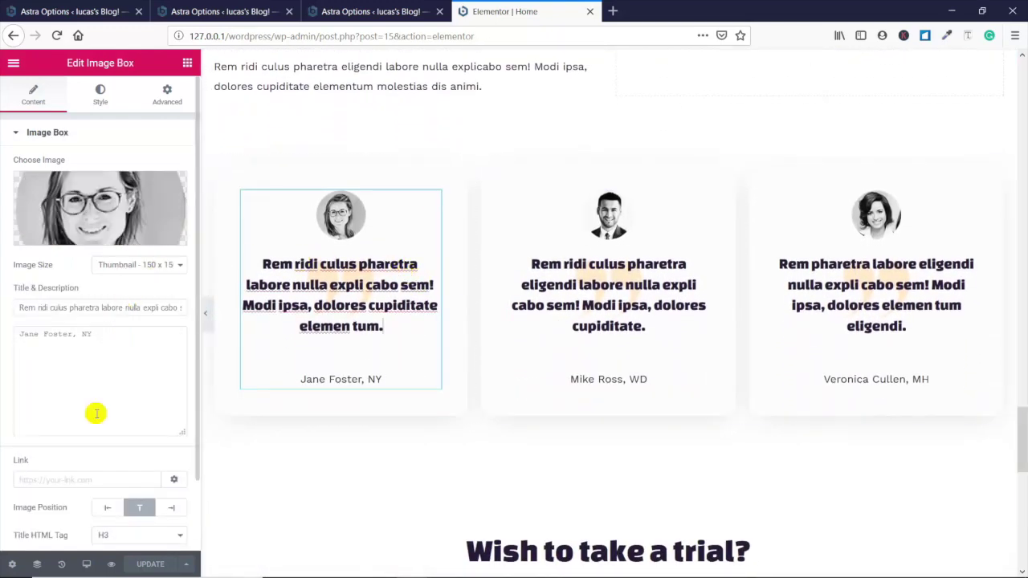
left_click(52, 307)
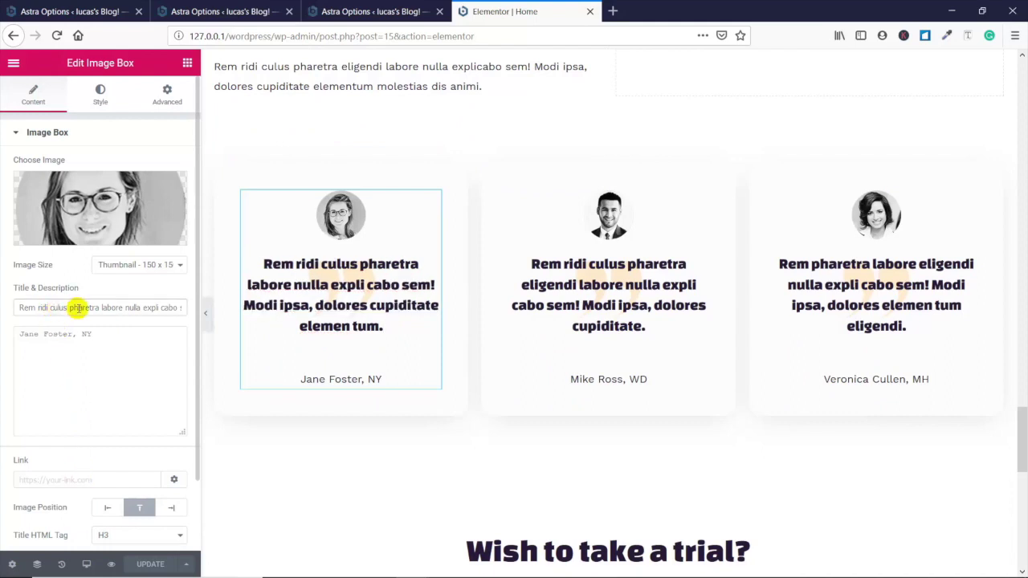
triple_click(77, 308)
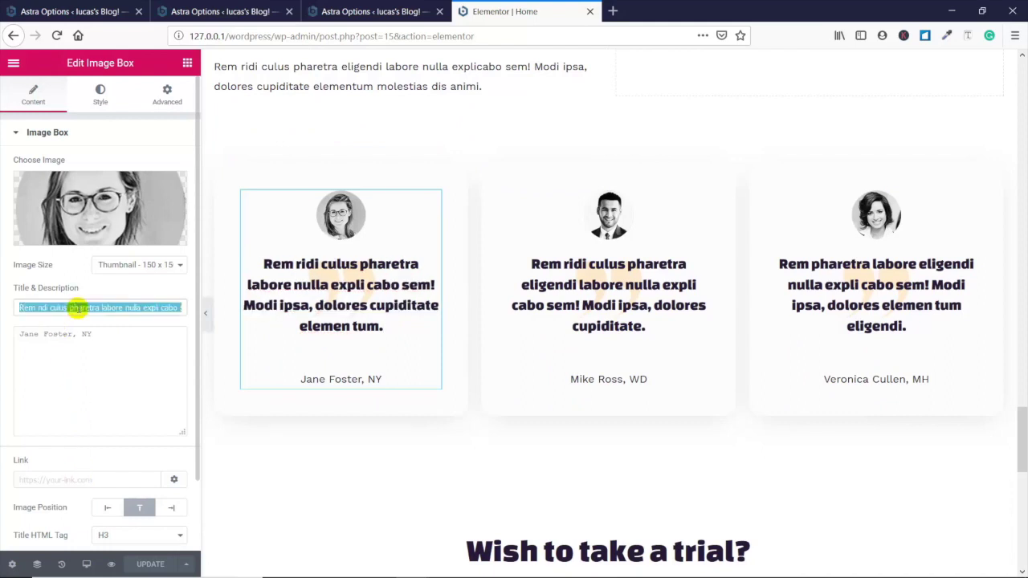
type("I am")
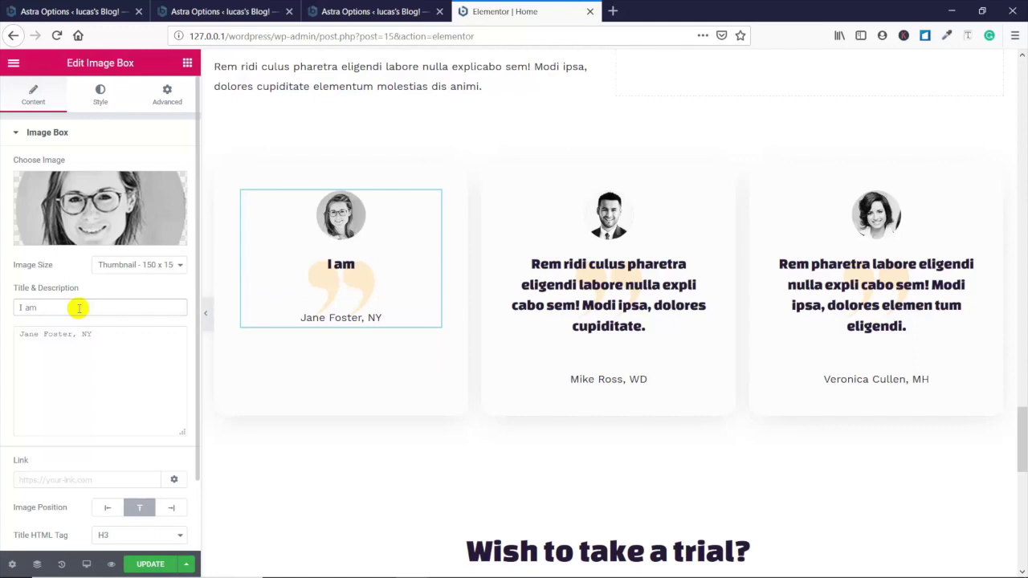
type(" in love wi")
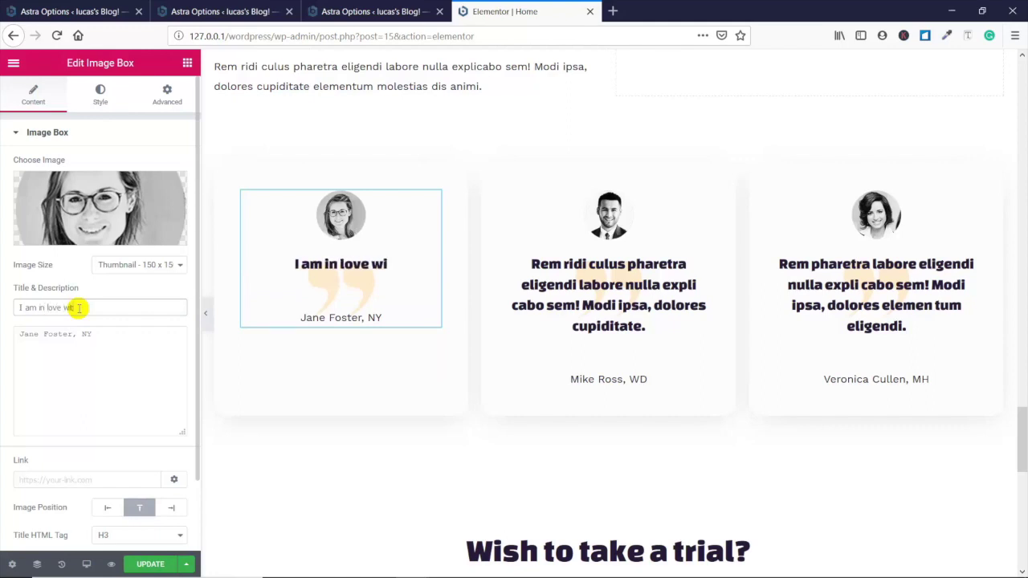
type("th your service")
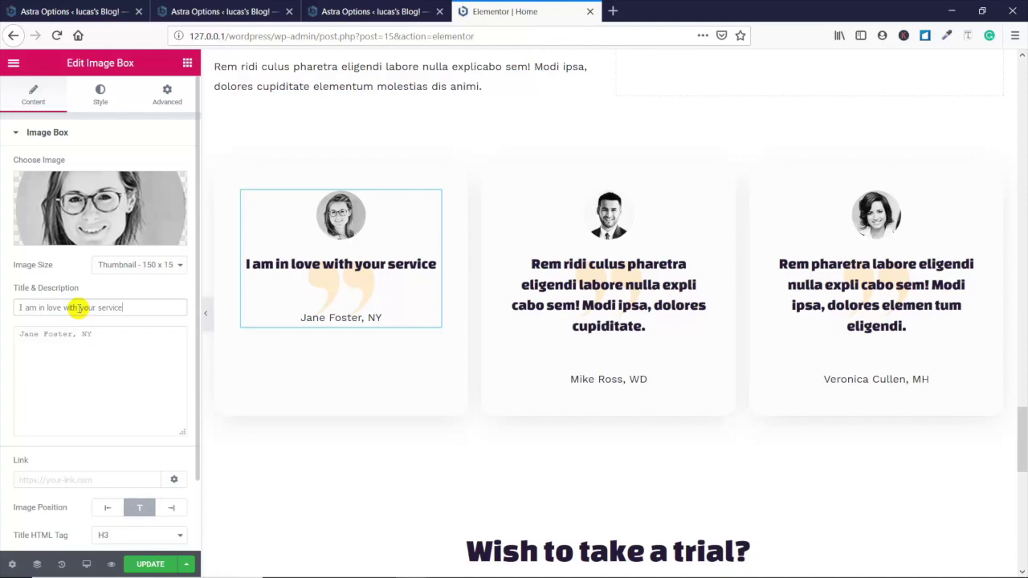
left_click_drag(102, 338, 20, 329)
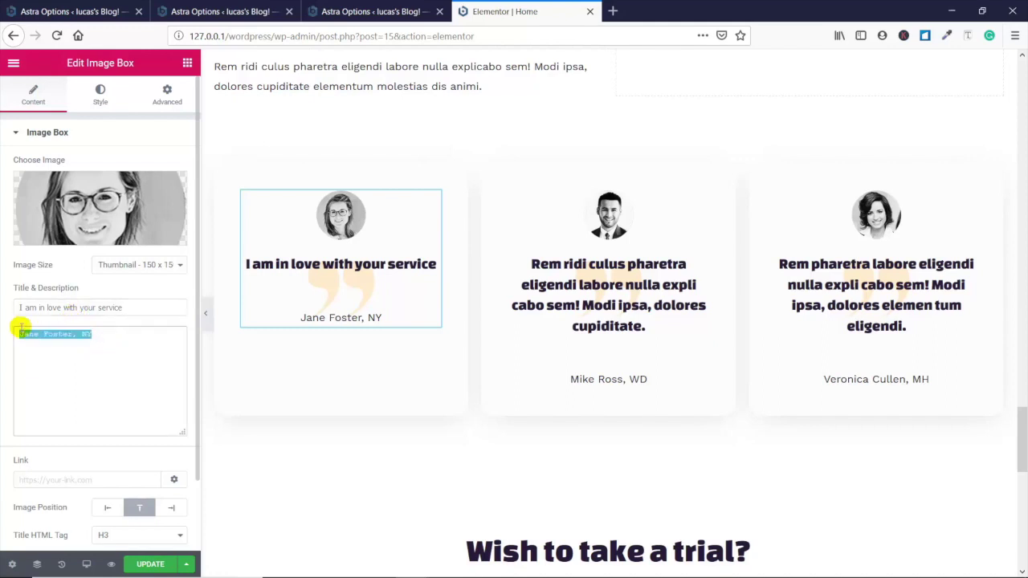
type("Je")
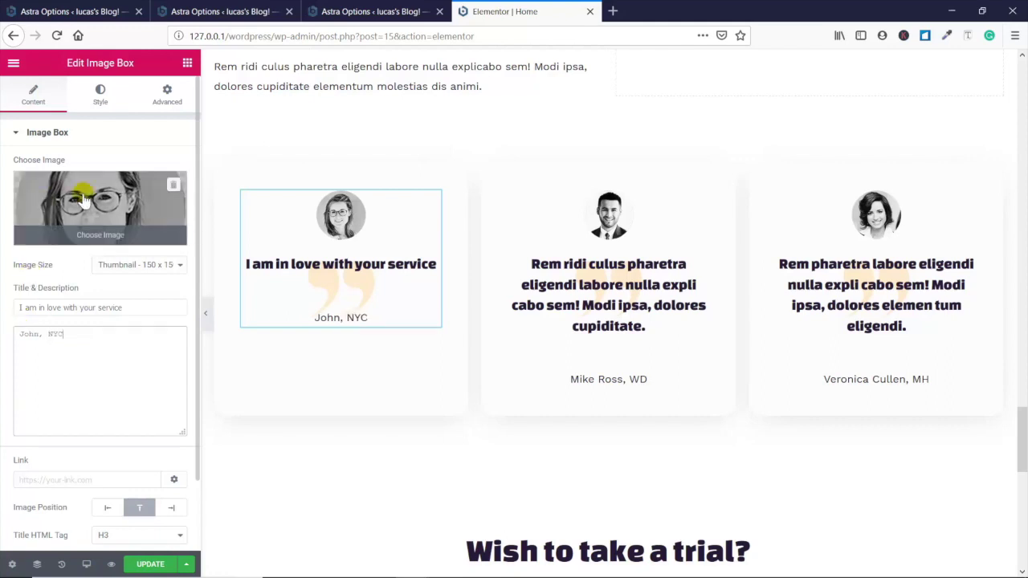
Step: Replace the testimonial photo with the dark-haired woman's portrait
left_click(103, 233)
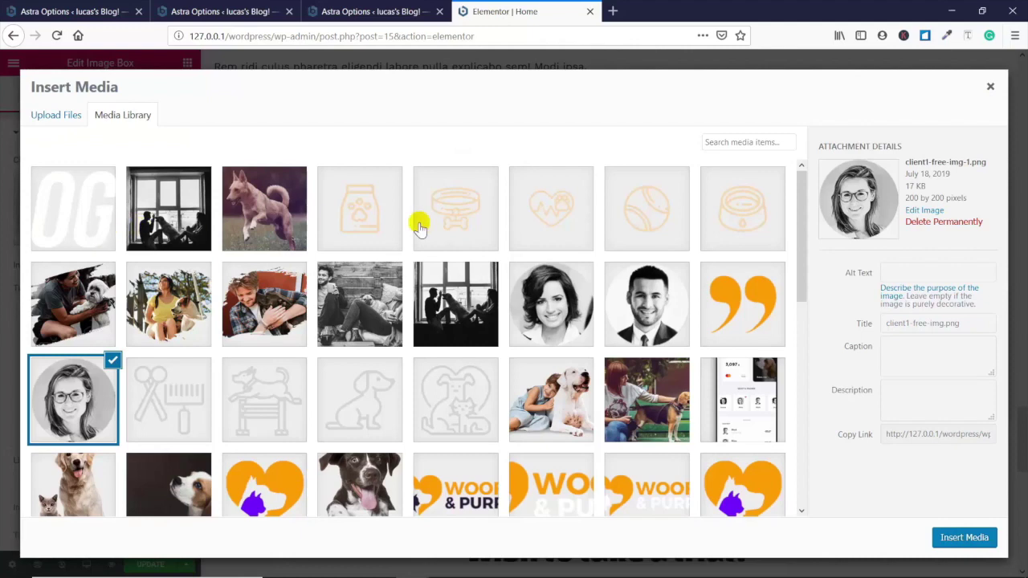
left_click(547, 313)
left_click(962, 538)
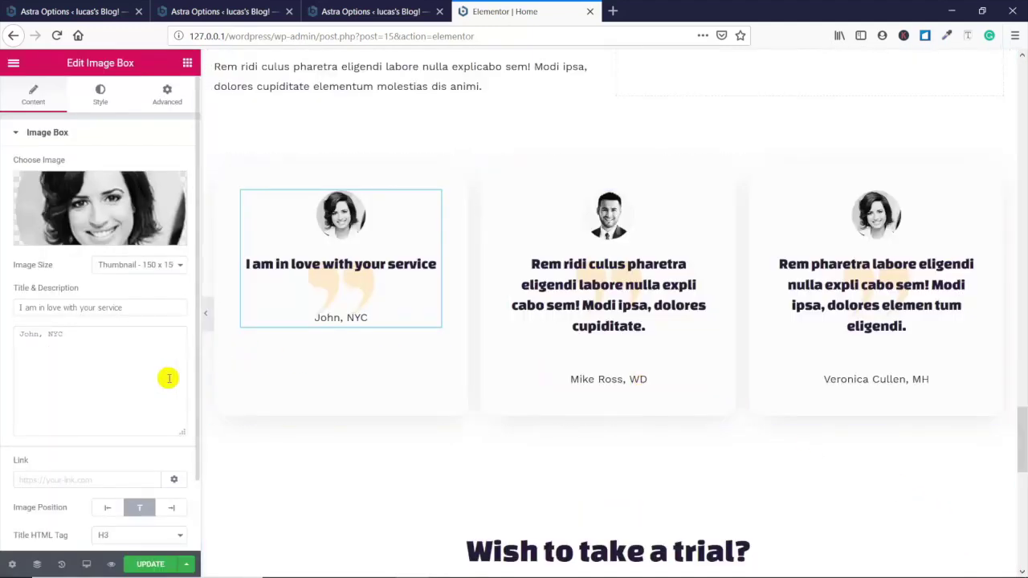
scroll(165, 382, "down", 2)
Step: Try the leaping dog photo as the hero section's background image
scroll(382, 378, "down", 7)
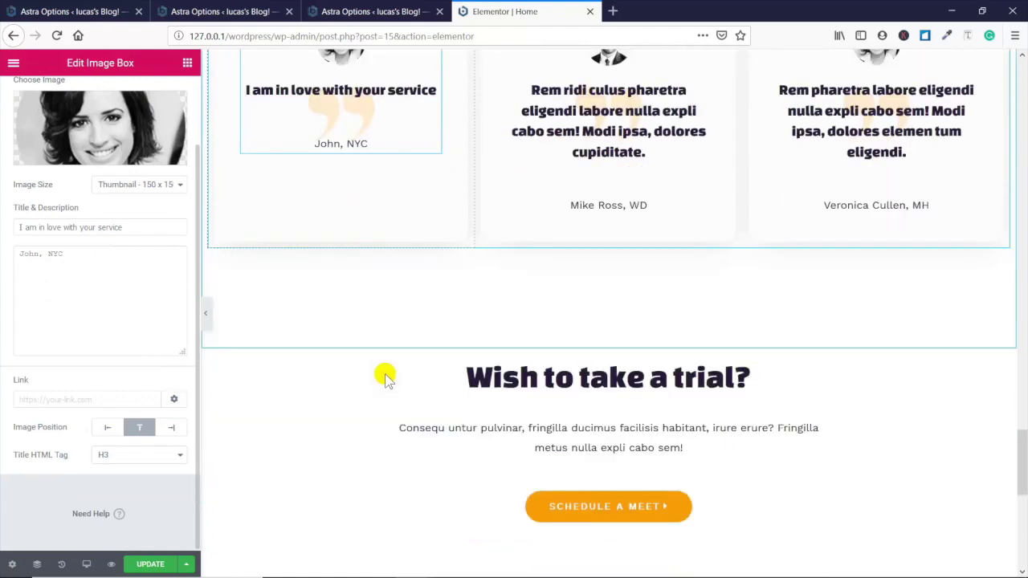
scroll(393, 385, "down", 2)
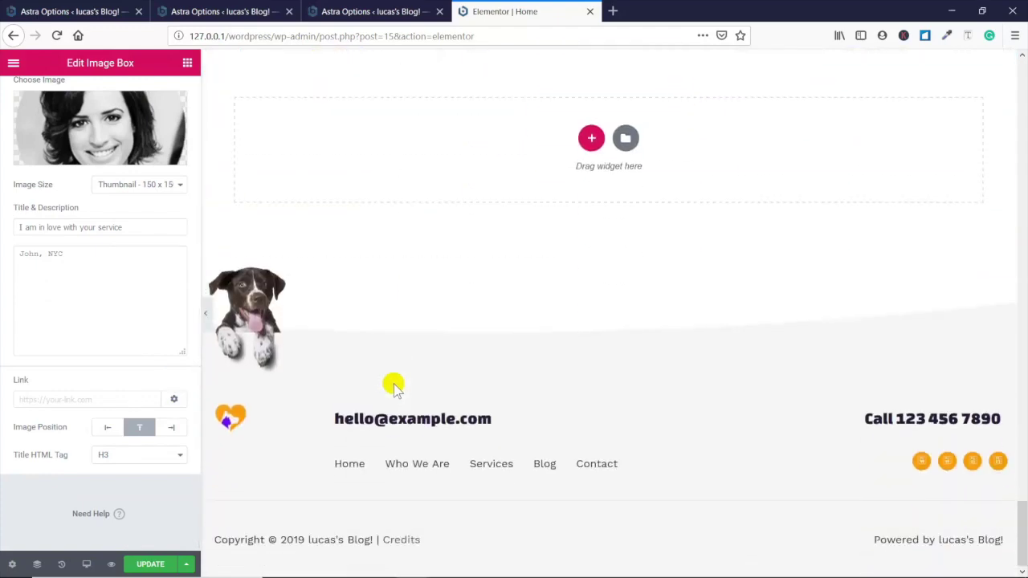
left_click_drag(1023, 523, 1003, 80)
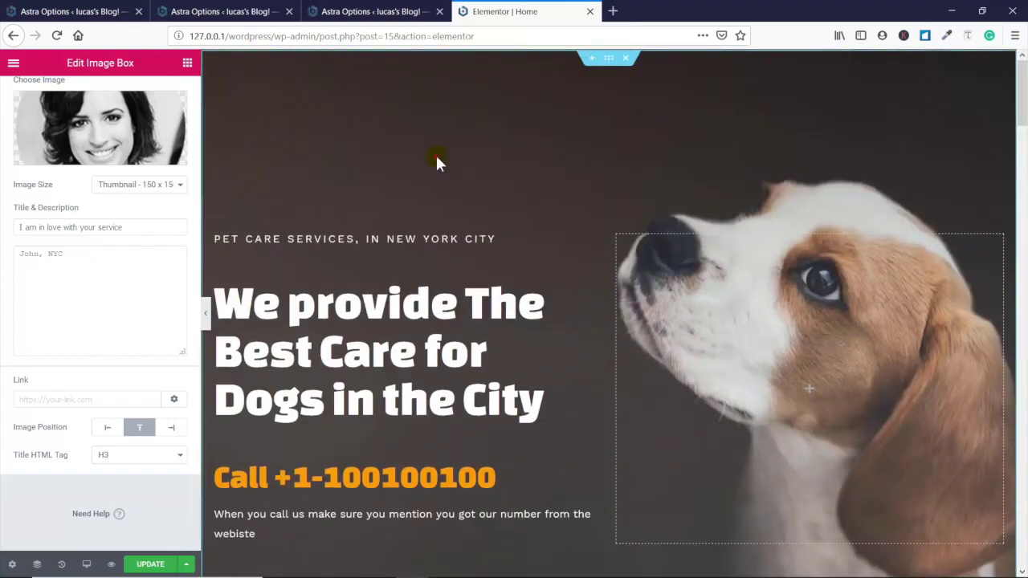
left_click(610, 60)
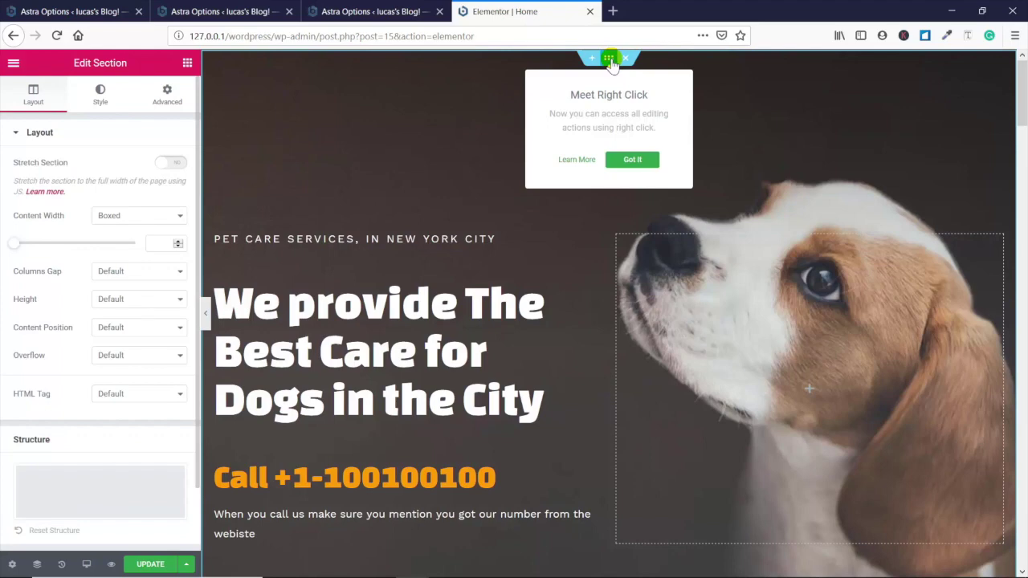
left_click(109, 103)
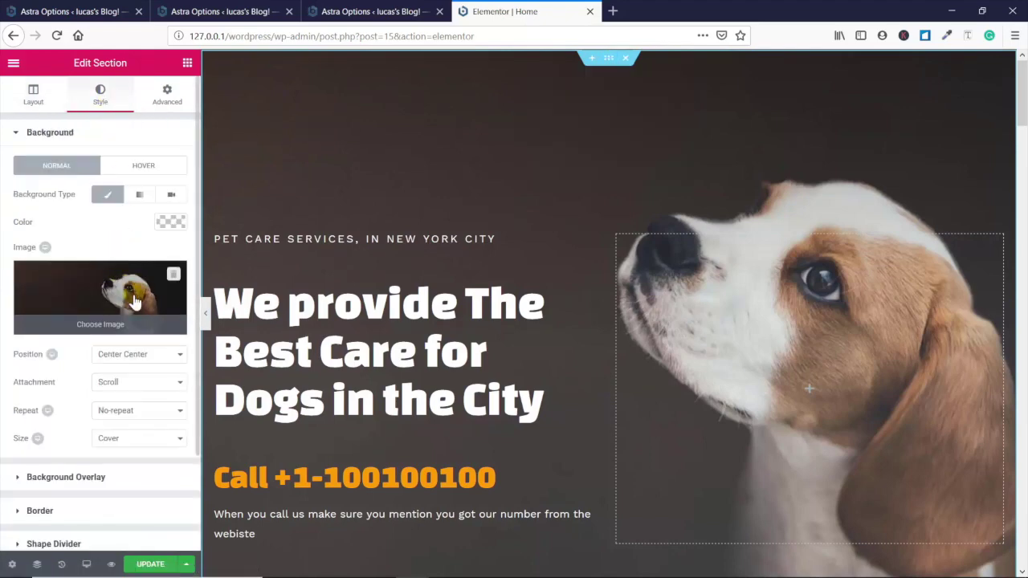
left_click(112, 325)
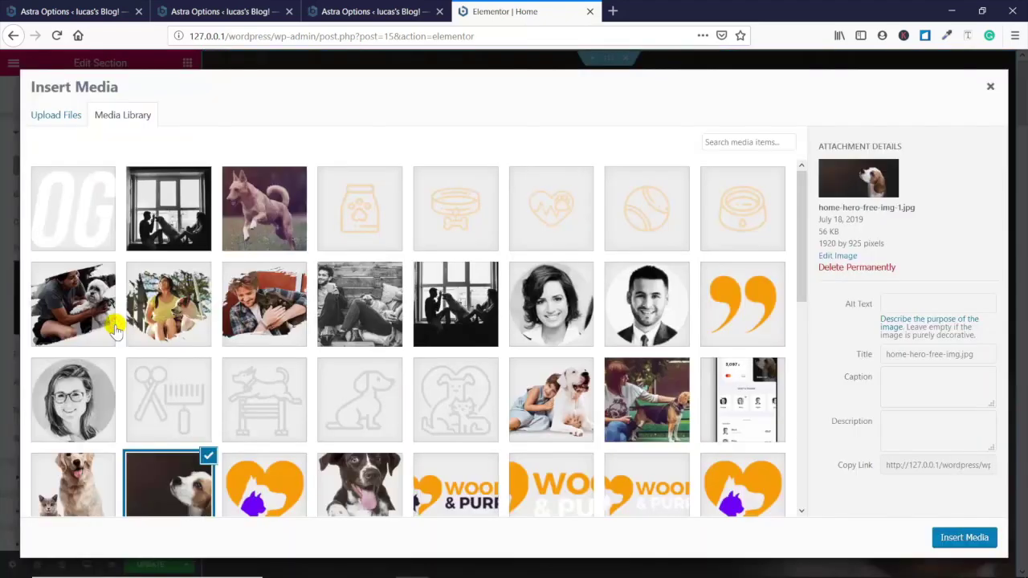
left_click(294, 233)
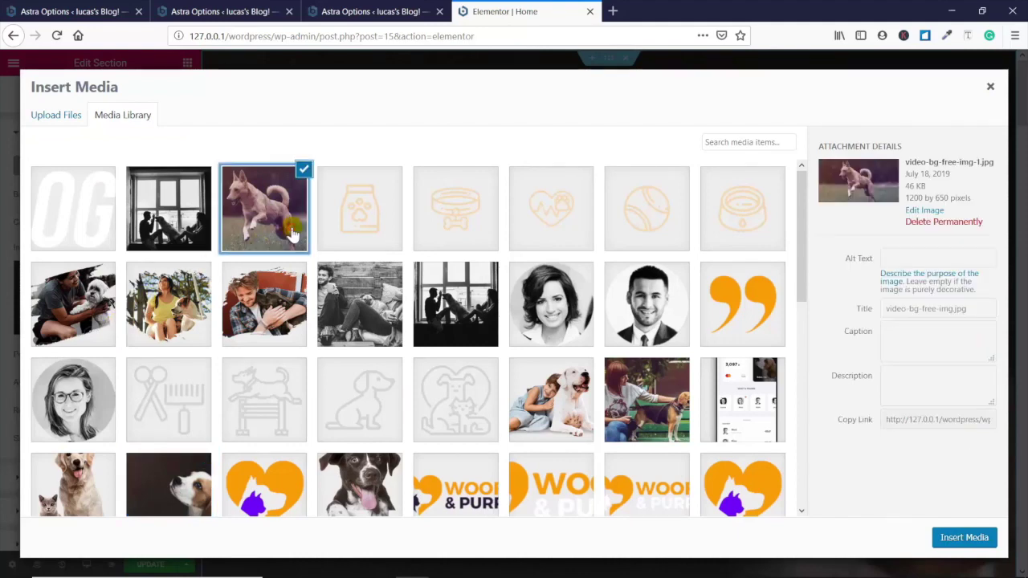
left_click(975, 543)
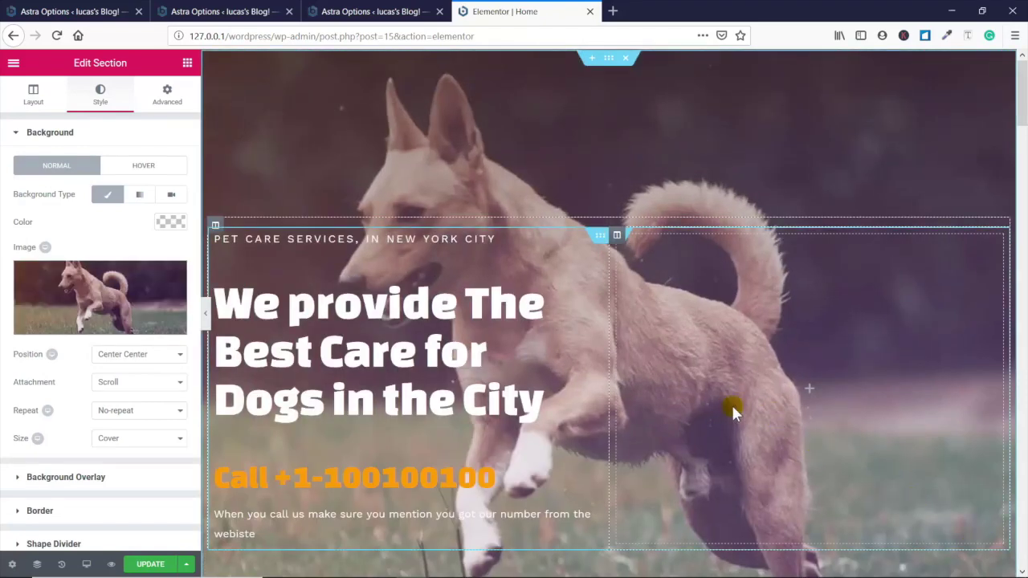
Step: Restore the brown-and-white puppy photo as the hero background and update the page
mouse_move(111, 294)
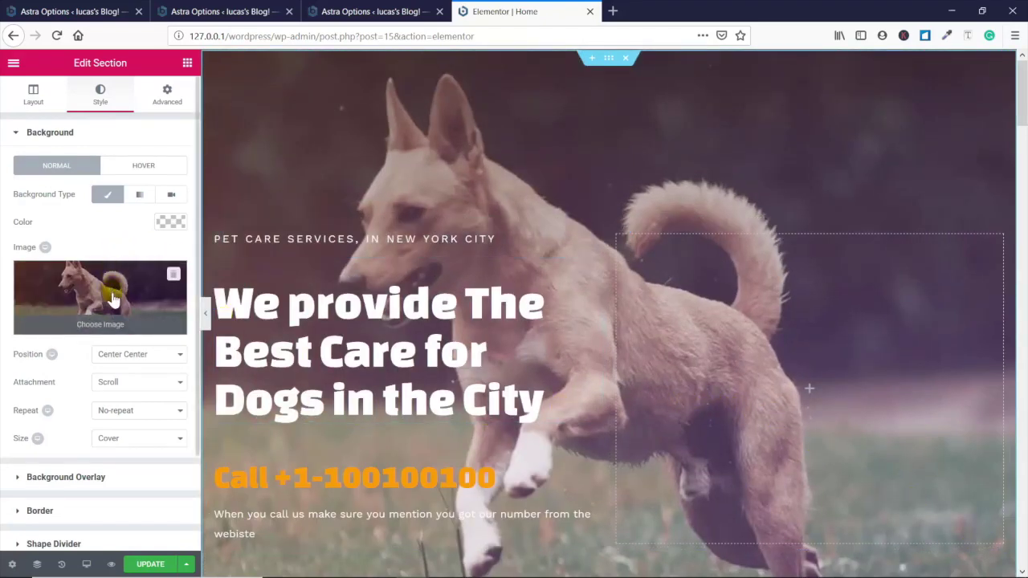
left_click(112, 299)
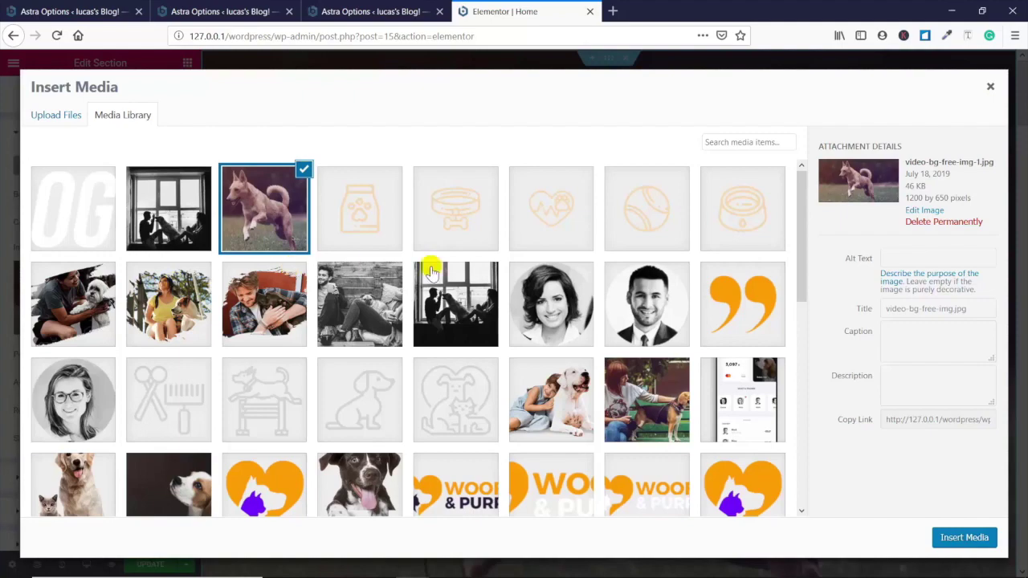
scroll(431, 266, "down", 4)
scroll(472, 290, "down", 3)
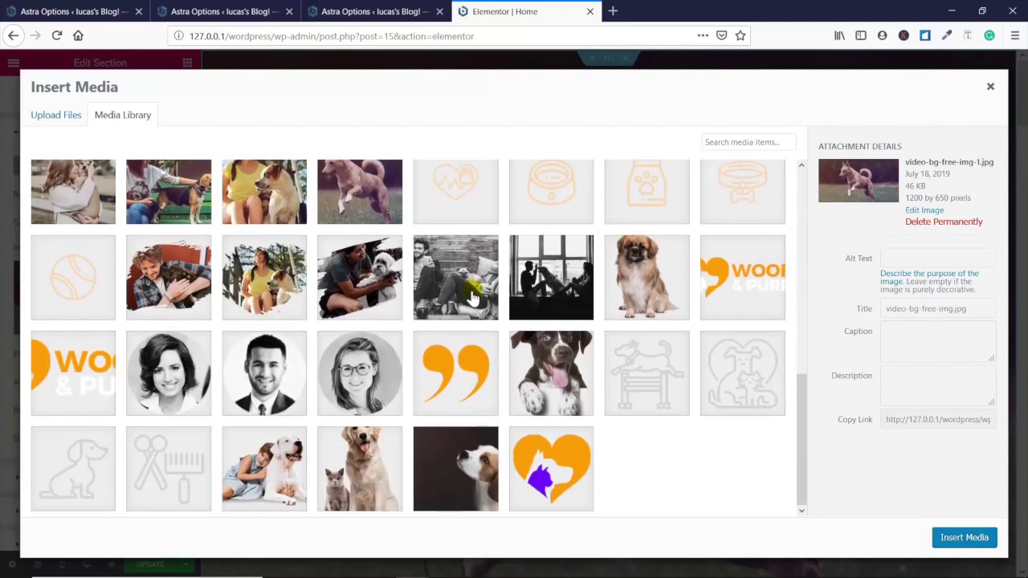
left_click(472, 460)
left_click(973, 536)
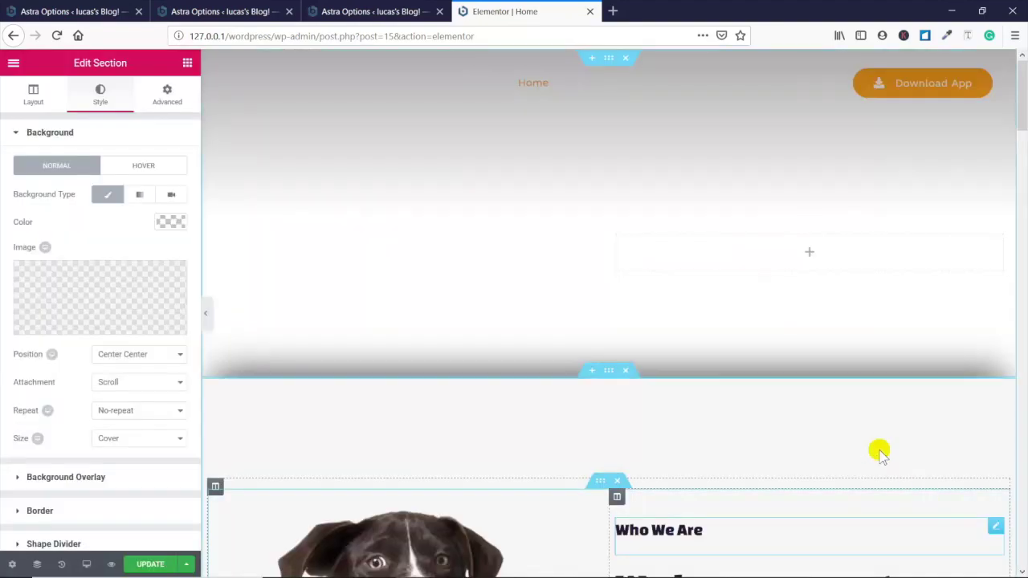
left_click(151, 565)
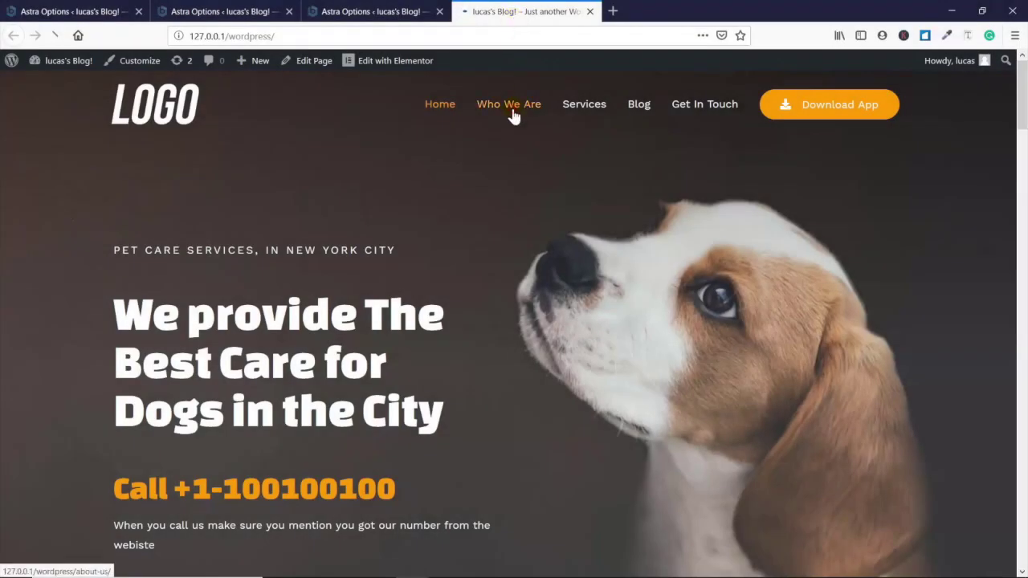
Step: In Elementor, retitle the Who We Are page heading 'About Us' and update the page
left_click(514, 116)
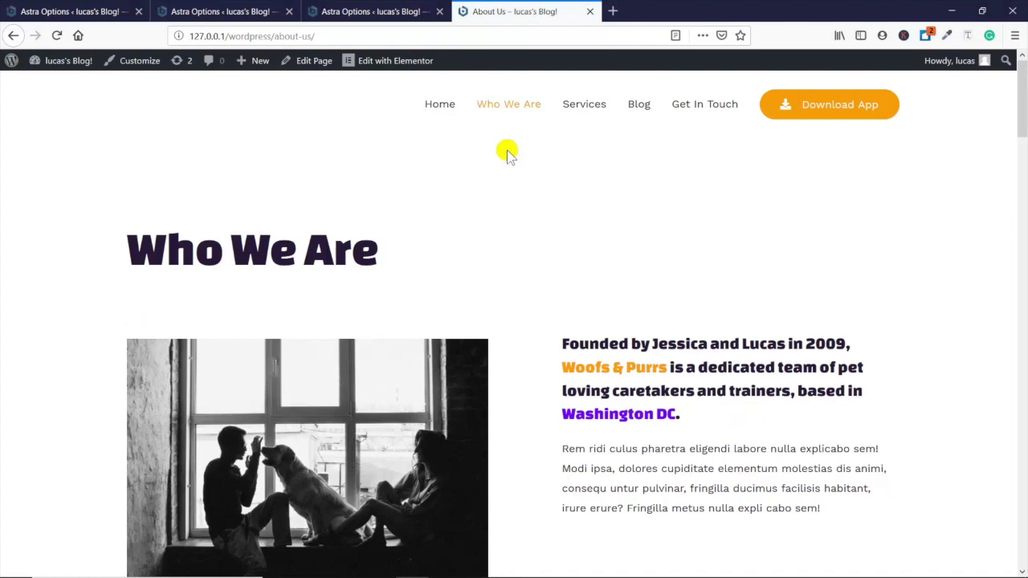
left_click(414, 64)
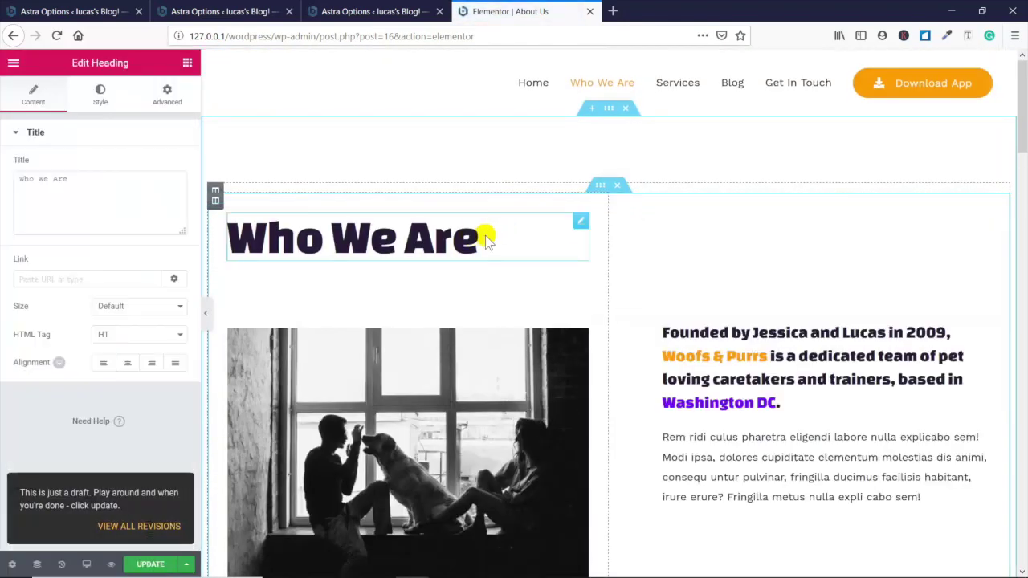
left_click_drag(487, 236, 229, 236)
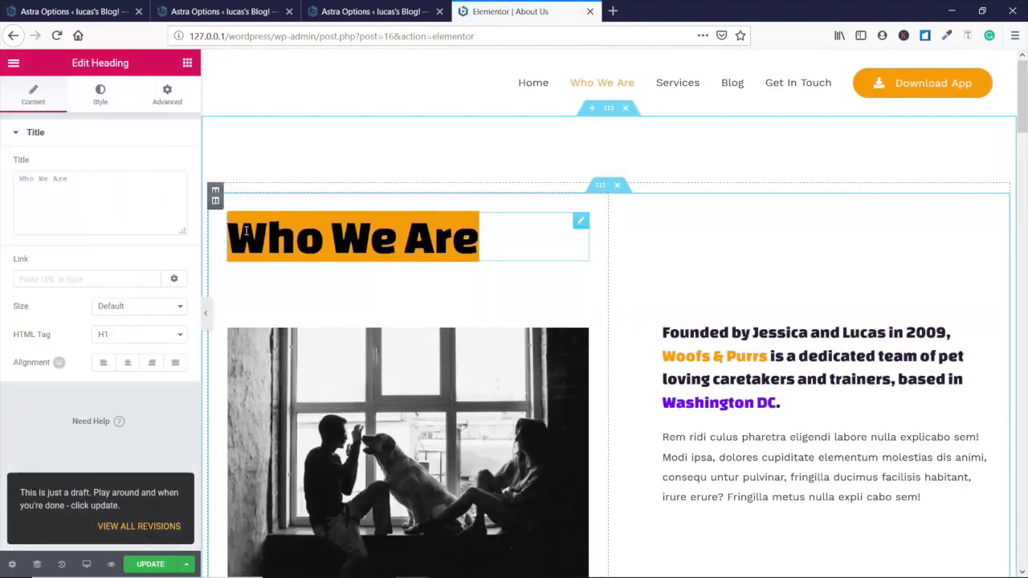
type("About Us")
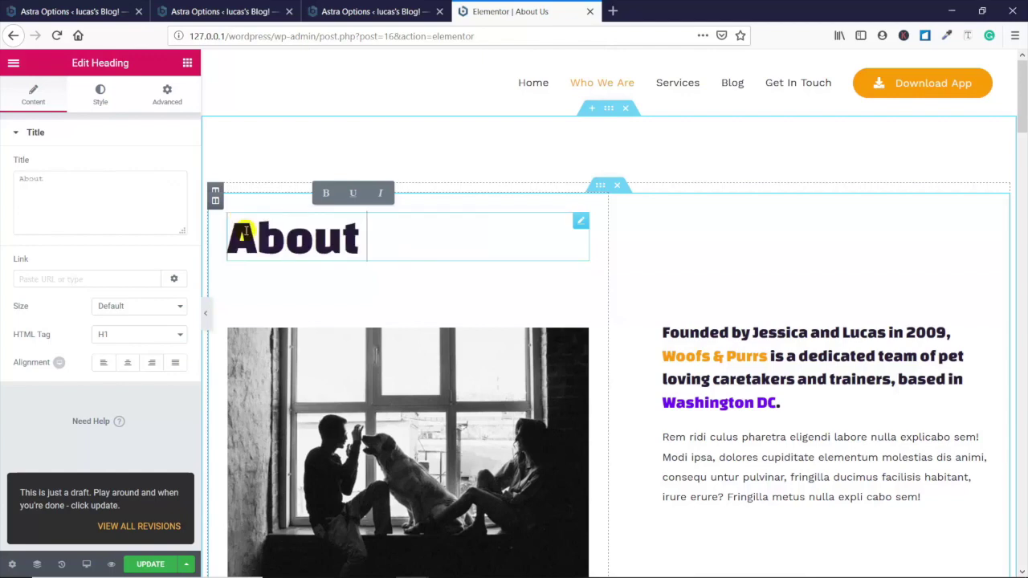
left_click(146, 565)
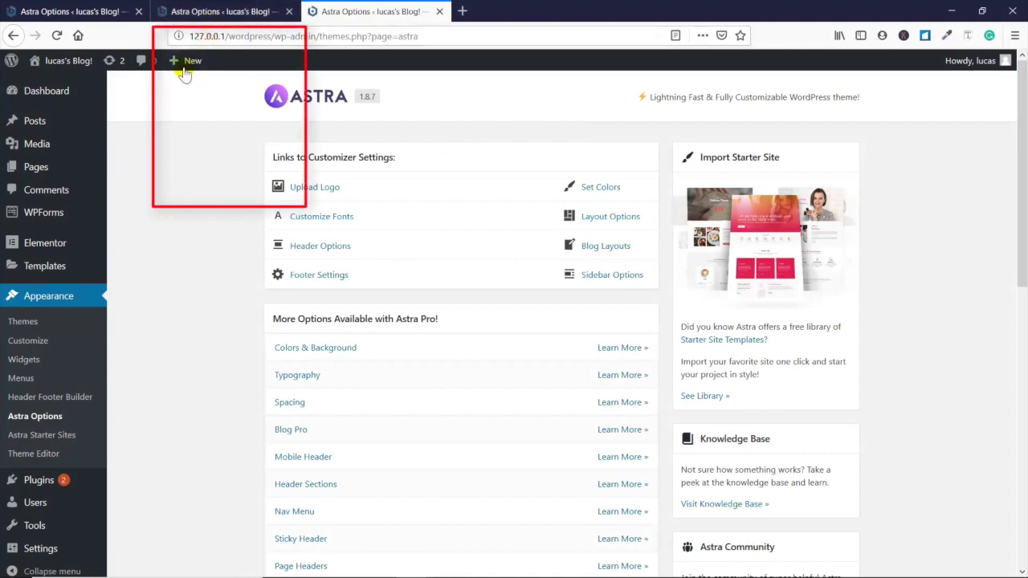
Step: Add a new blank page, open it in Elementor, and bring up the template library
mouse_move(183, 64)
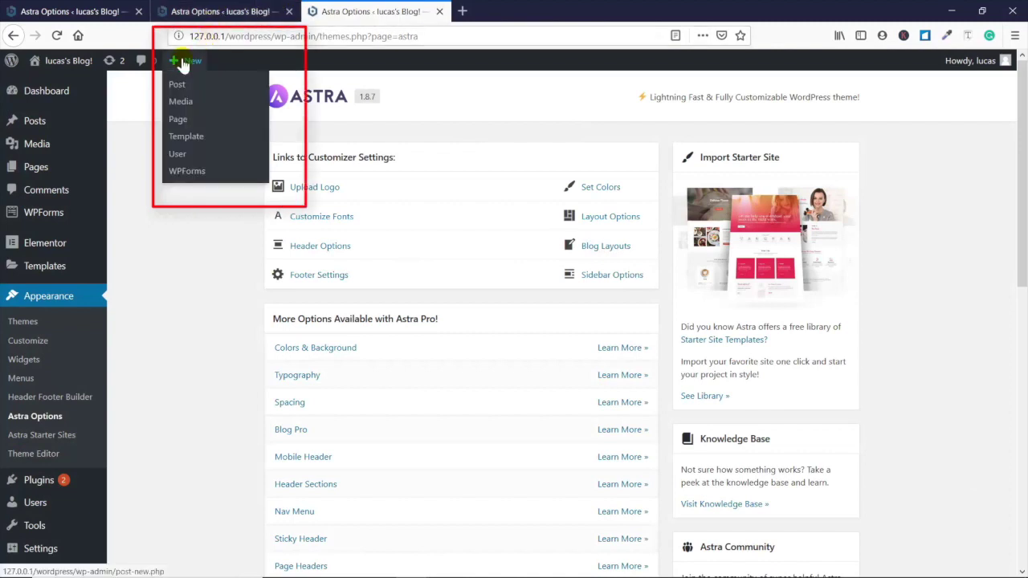
left_click(182, 119)
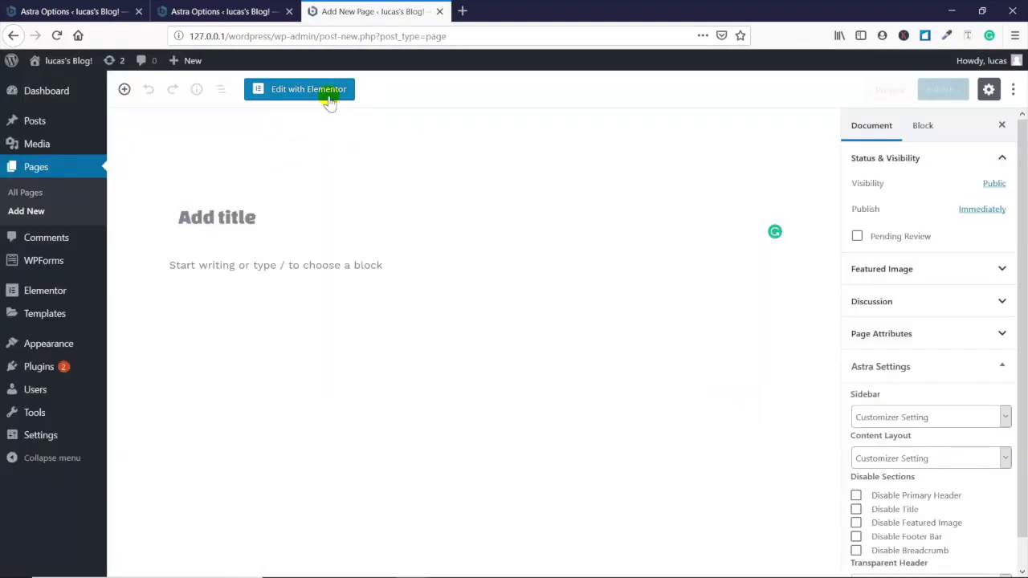
left_click(329, 95)
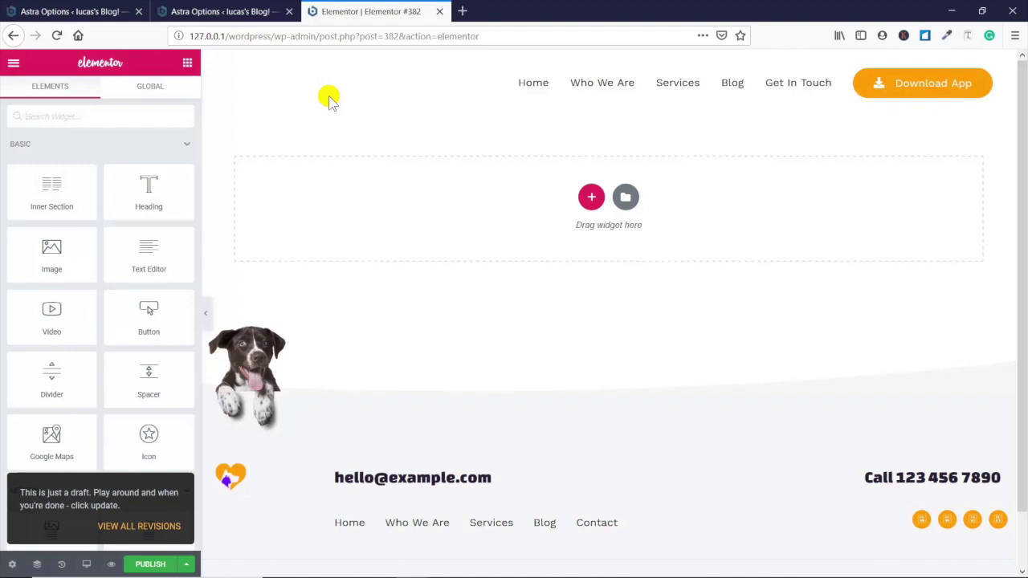
scroll(334, 104, "down", 1)
scroll(336, 113, "up", 1)
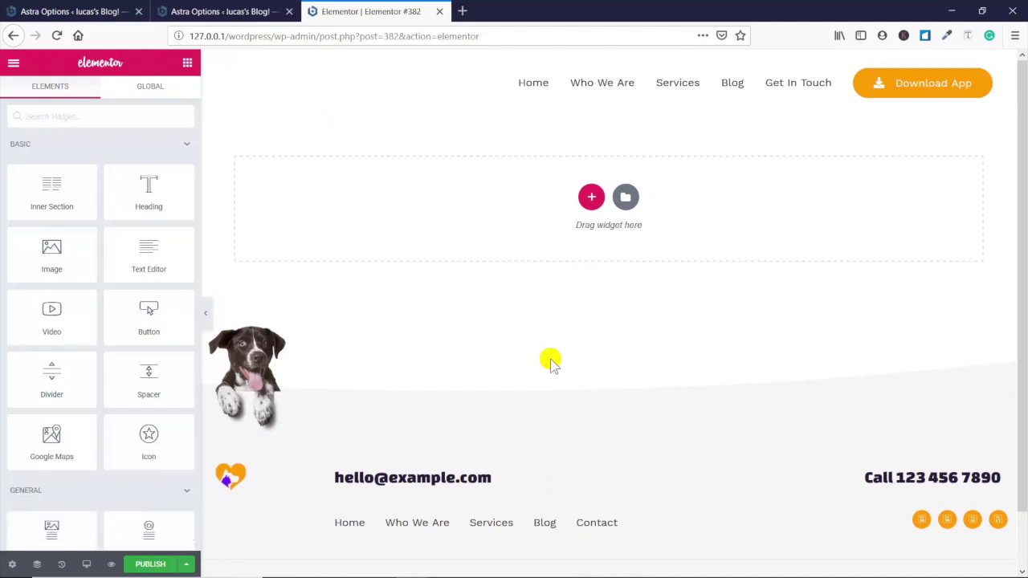
left_click(627, 199)
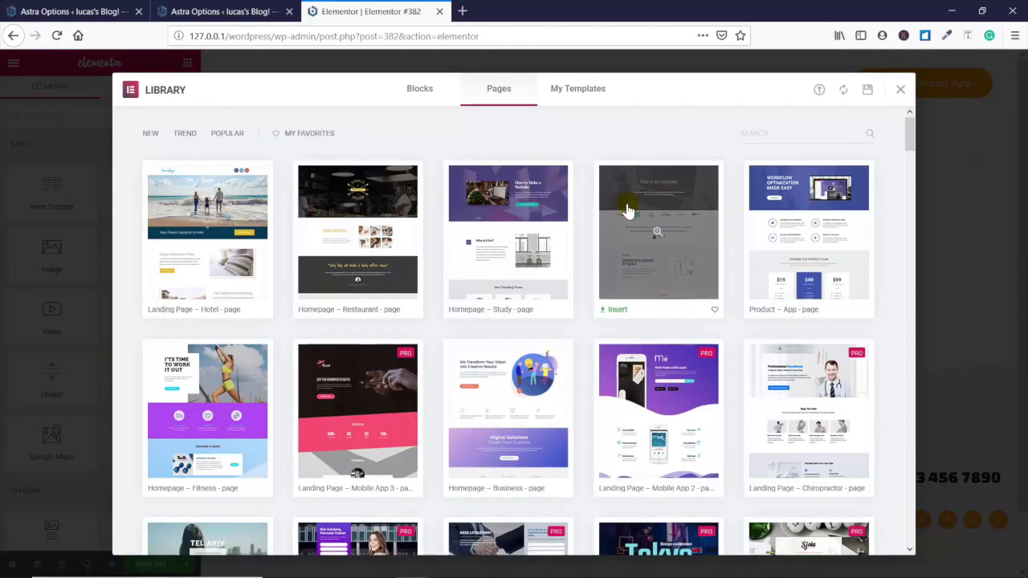
Step: Preview the Homepage – Restaurant template and insert it into the Elementor #382 page
left_click(382, 266)
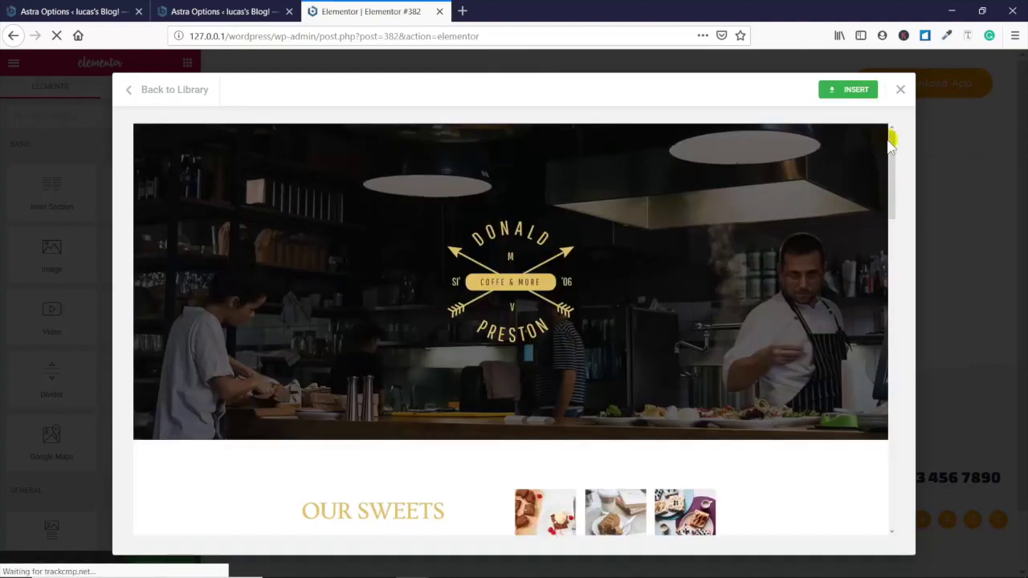
left_click_drag(893, 150, 916, 468)
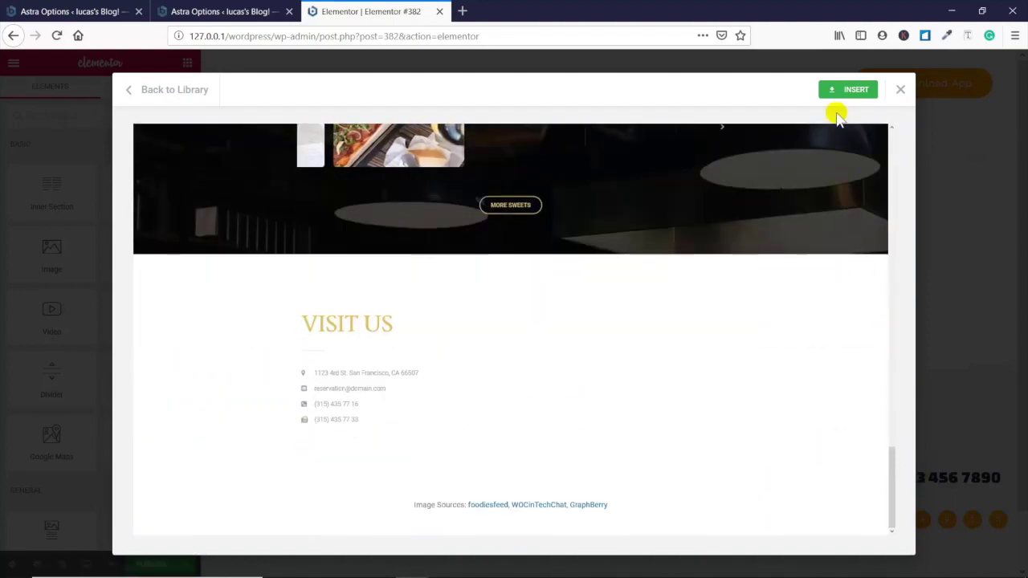
left_click(846, 91)
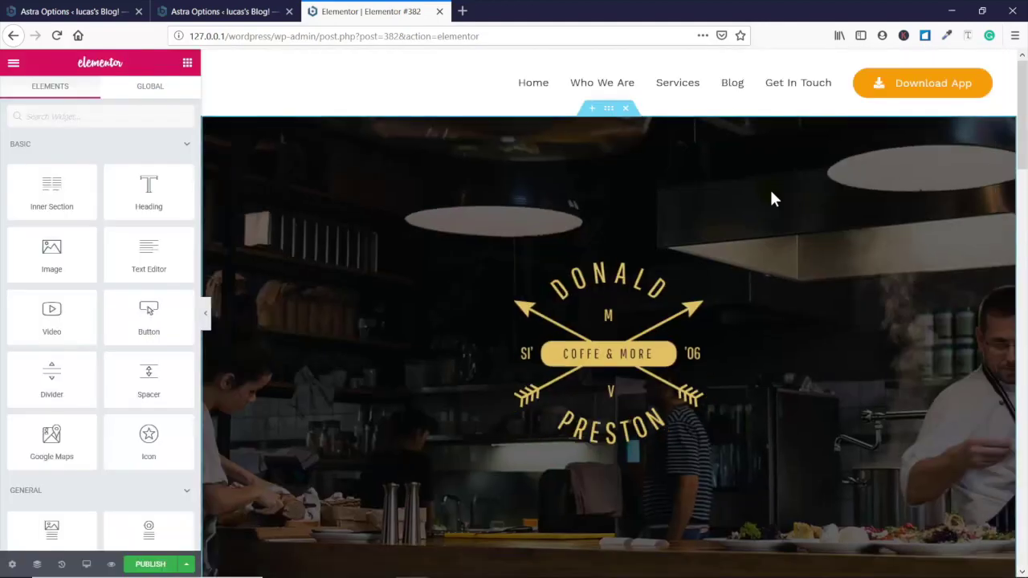
Step: Add a new two-column section at the bottom of the café page
left_click_drag(1021, 116, 1022, 186)
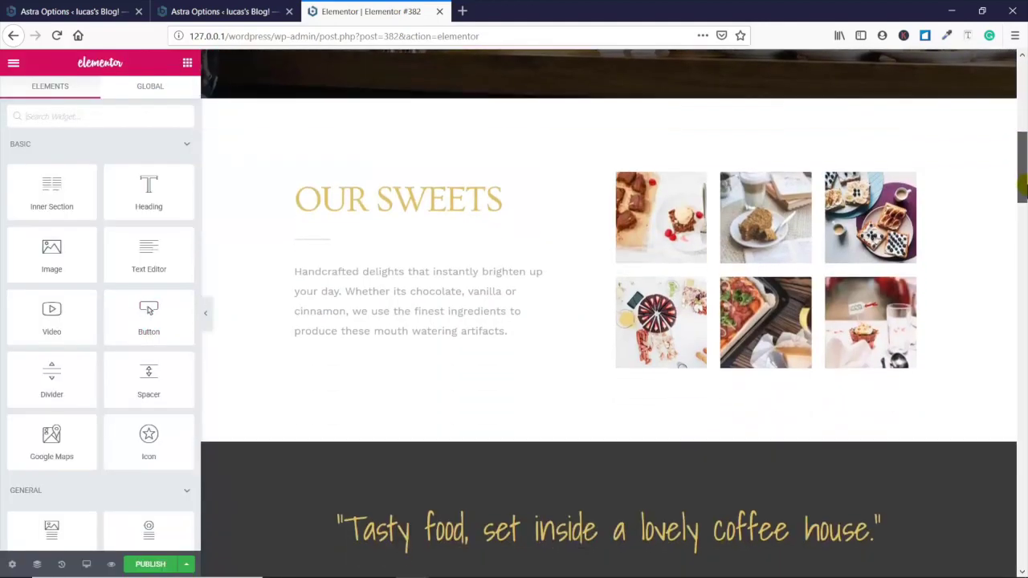
left_click(442, 300)
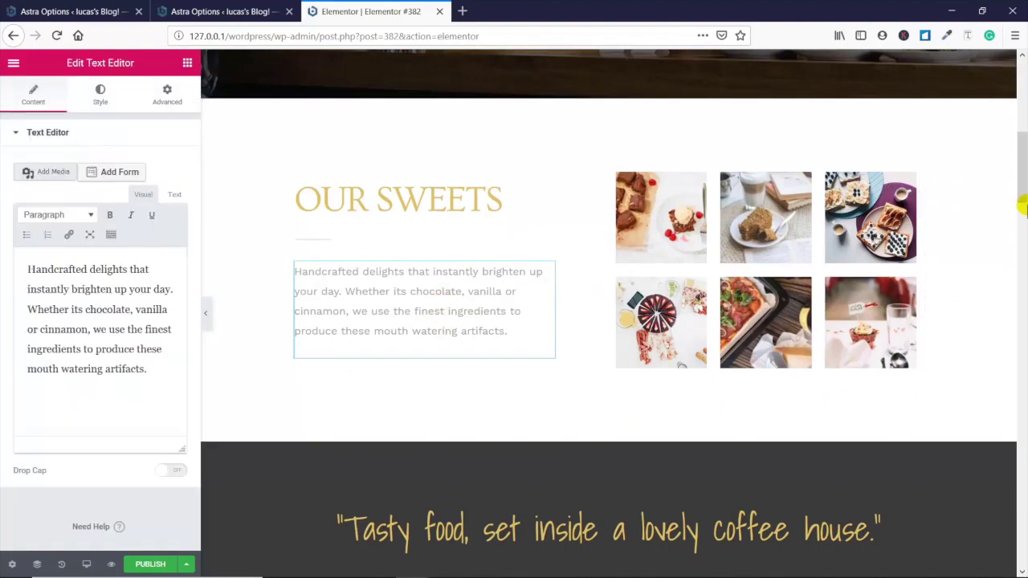
left_click_drag(1022, 207, 1023, 508)
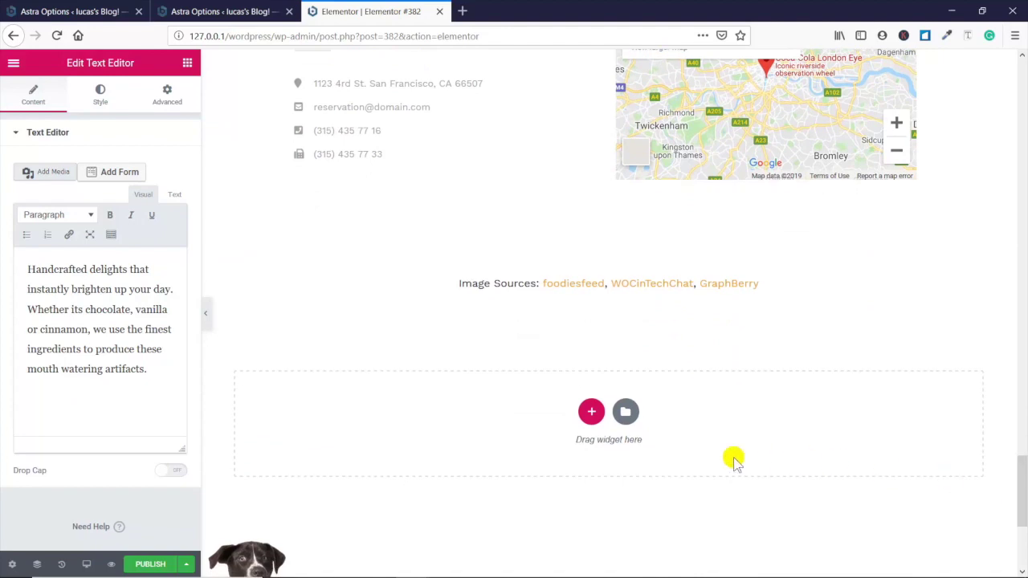
left_click(590, 414)
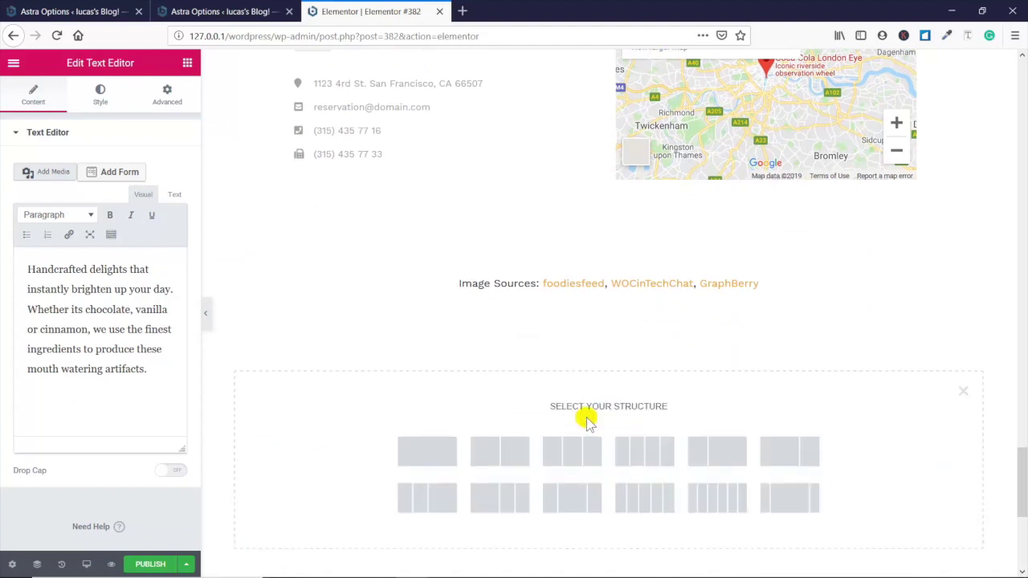
left_click(511, 454)
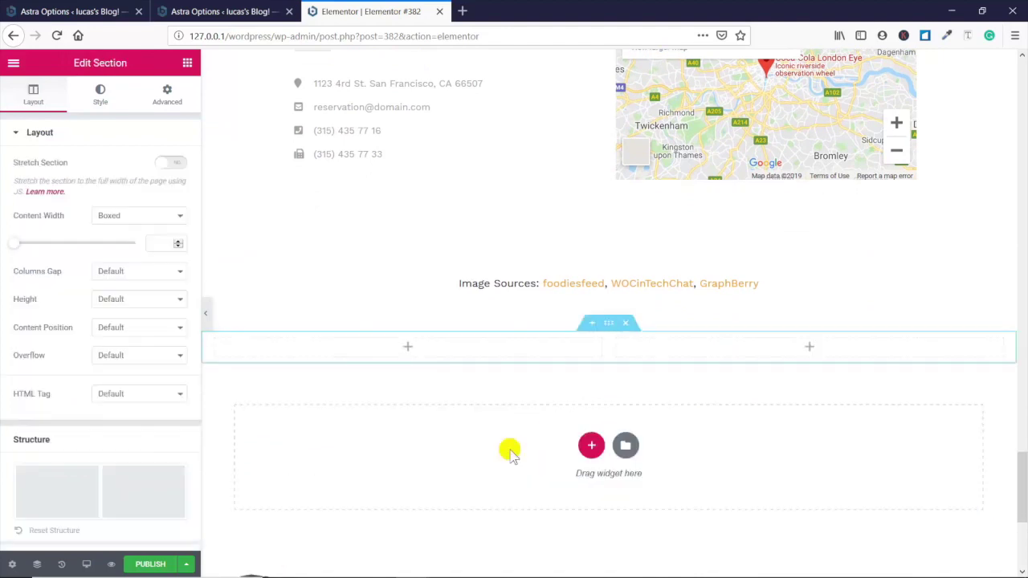
Step: Put an Image widget showing the running dog photo in the left column
left_click(405, 349)
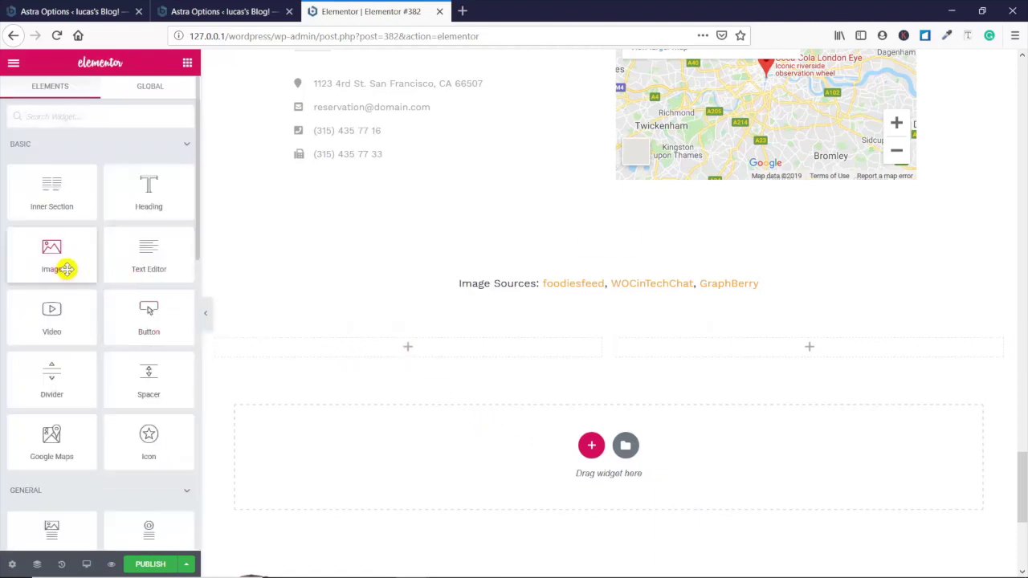
left_click_drag(63, 263, 424, 355)
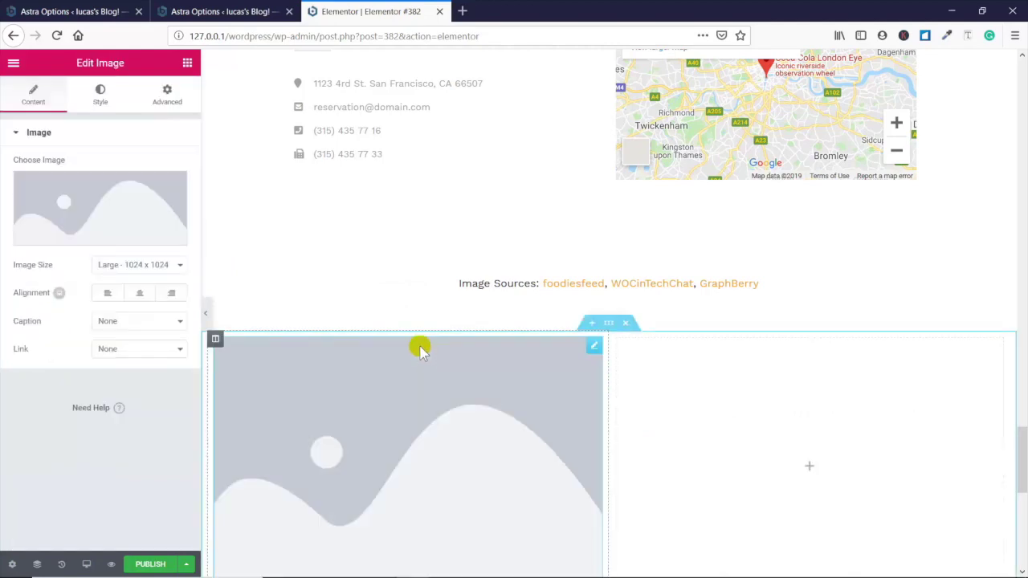
left_click(95, 237)
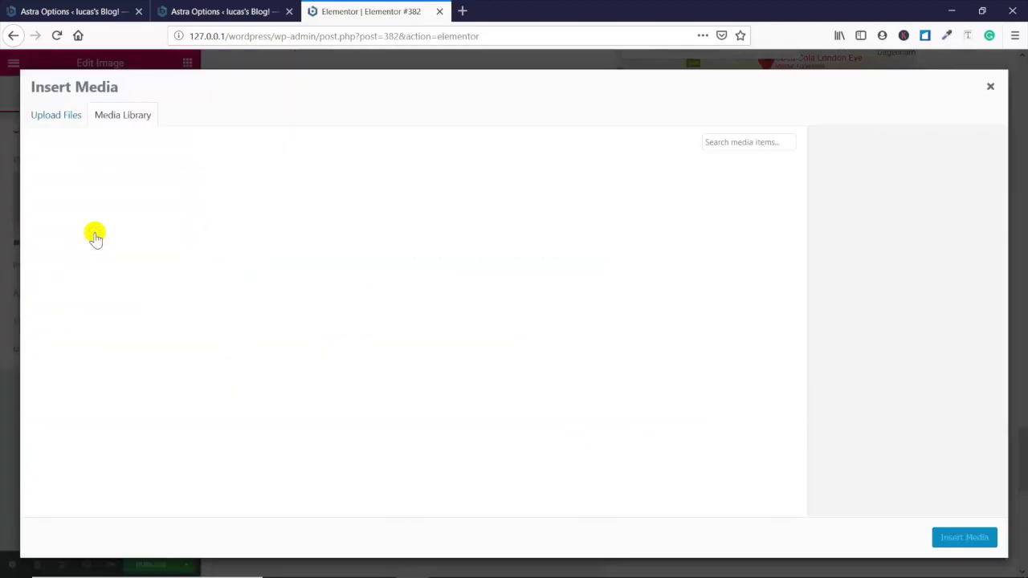
left_click(458, 314)
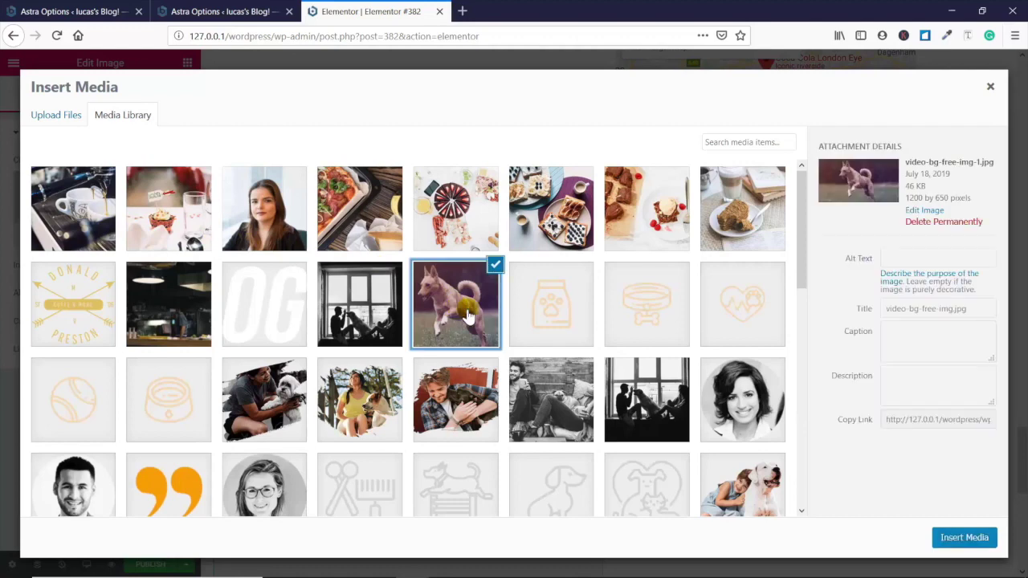
left_click(964, 538)
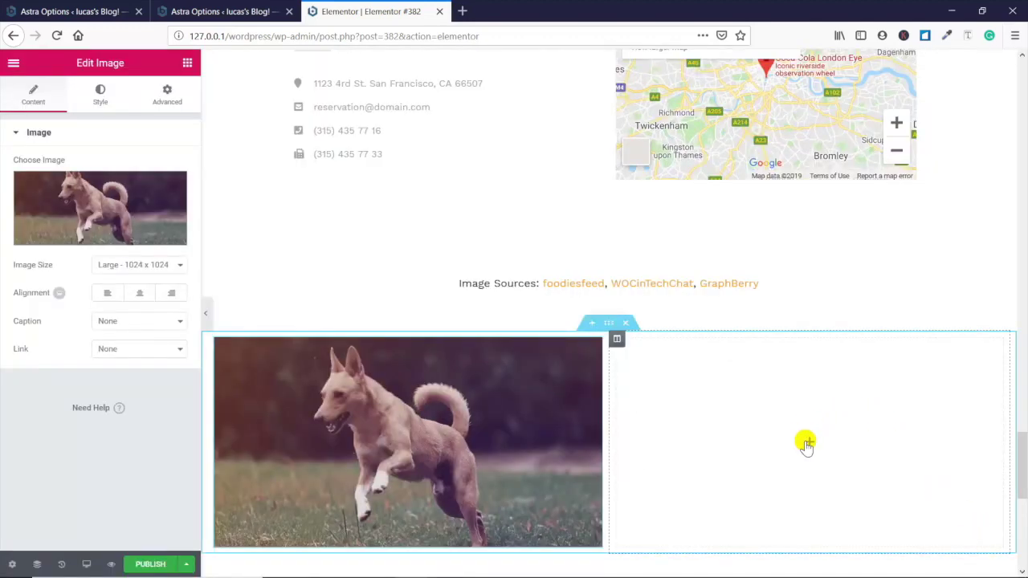
Step: Place a Heading widget in the right column and publish the page
left_click(806, 444)
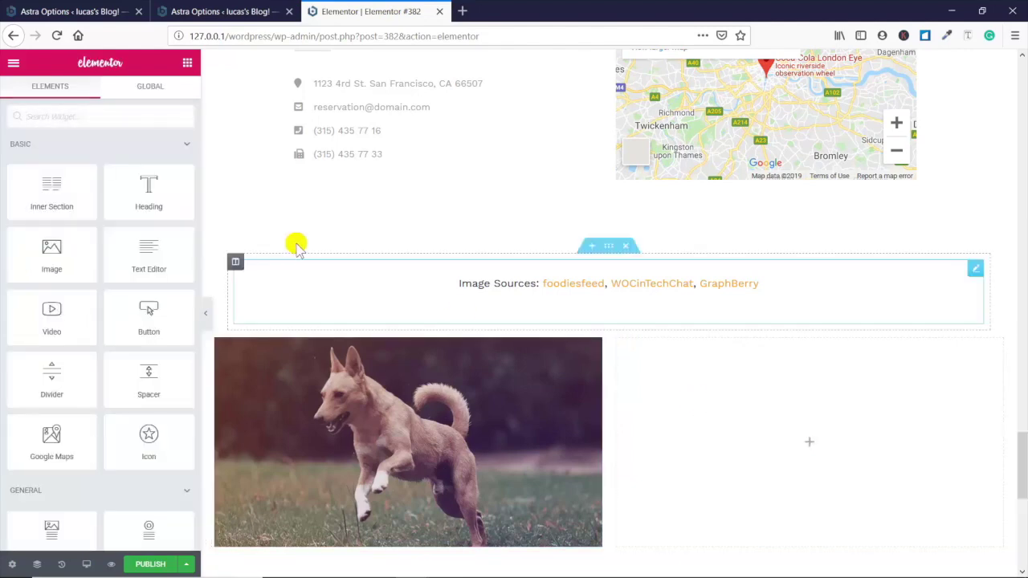
left_click_drag(163, 198, 783, 439)
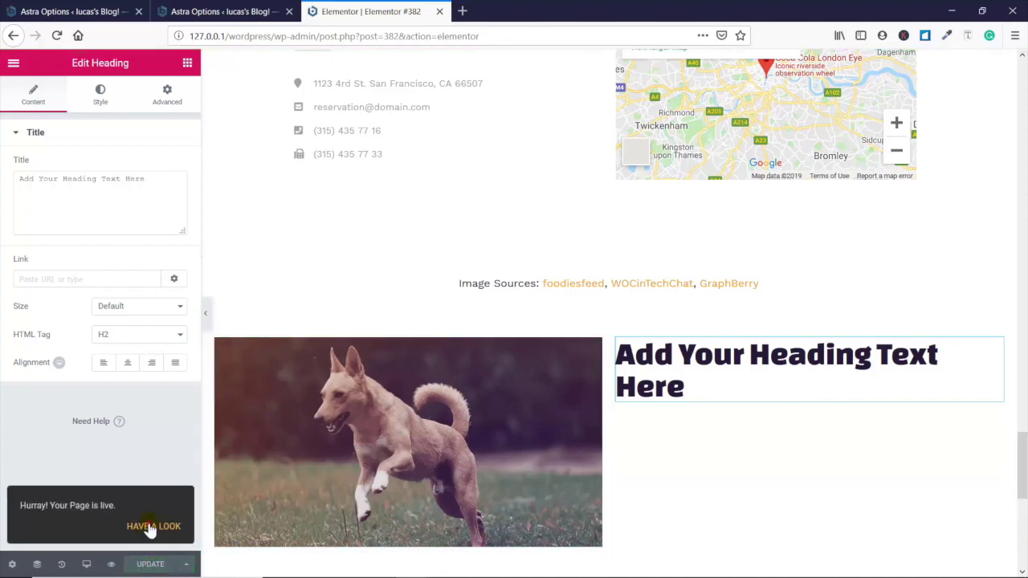
left_click(150, 528)
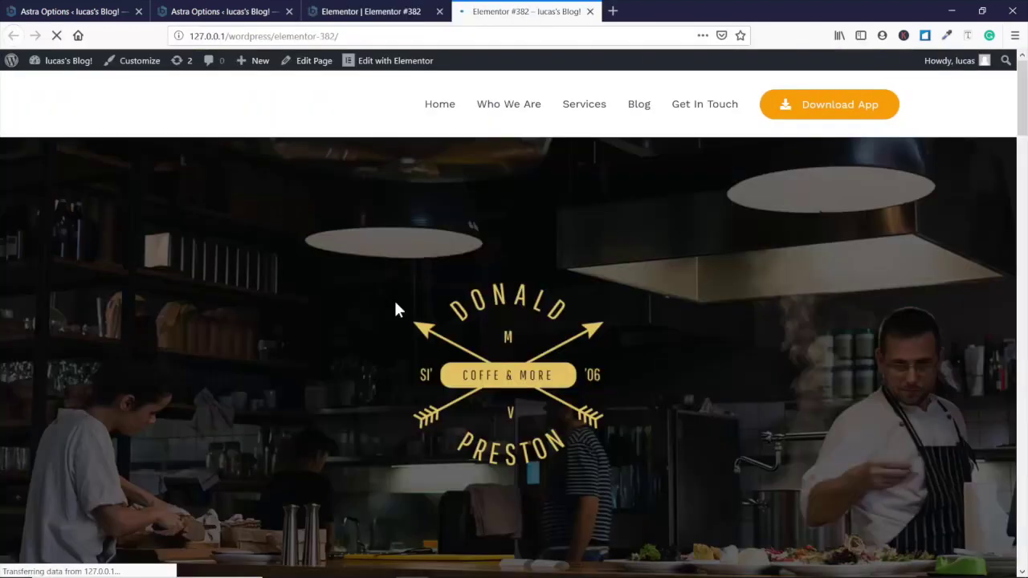
Step: Scroll down the live Elementor #382 page to the new dog photo and heading section
scroll(396, 310, "down", 3)
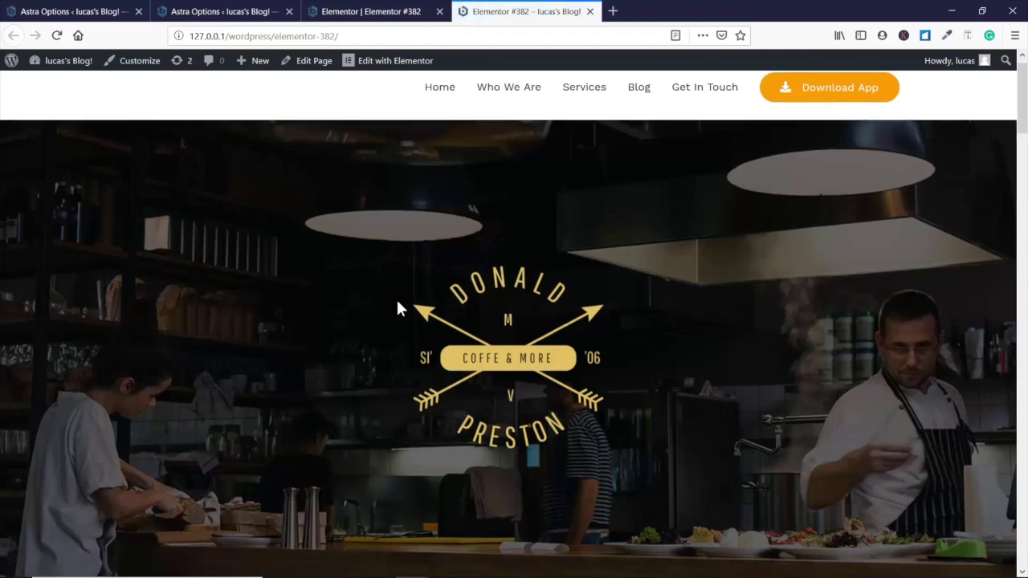
scroll(397, 305, "down", 7)
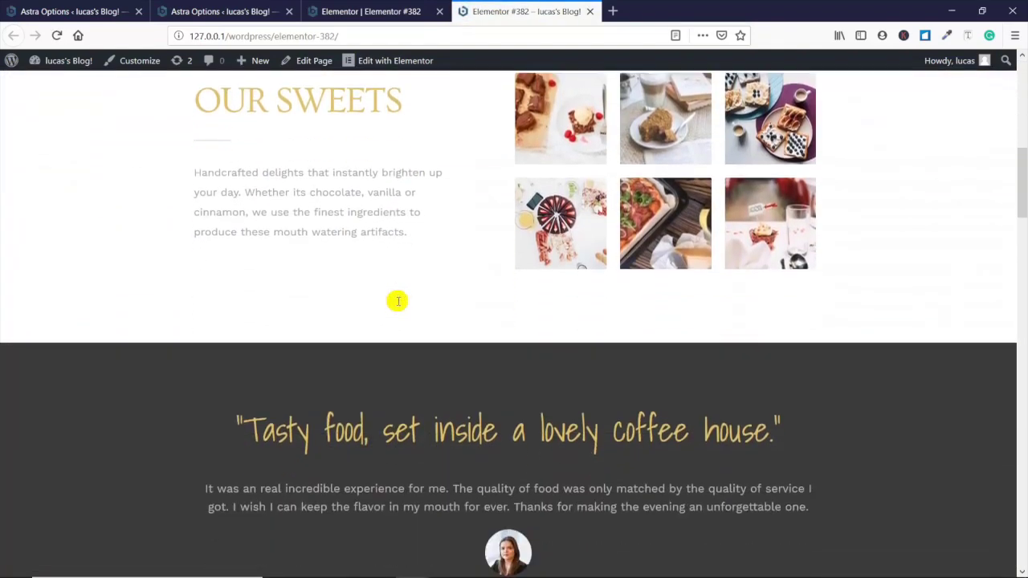
scroll(398, 305, "down", 8)
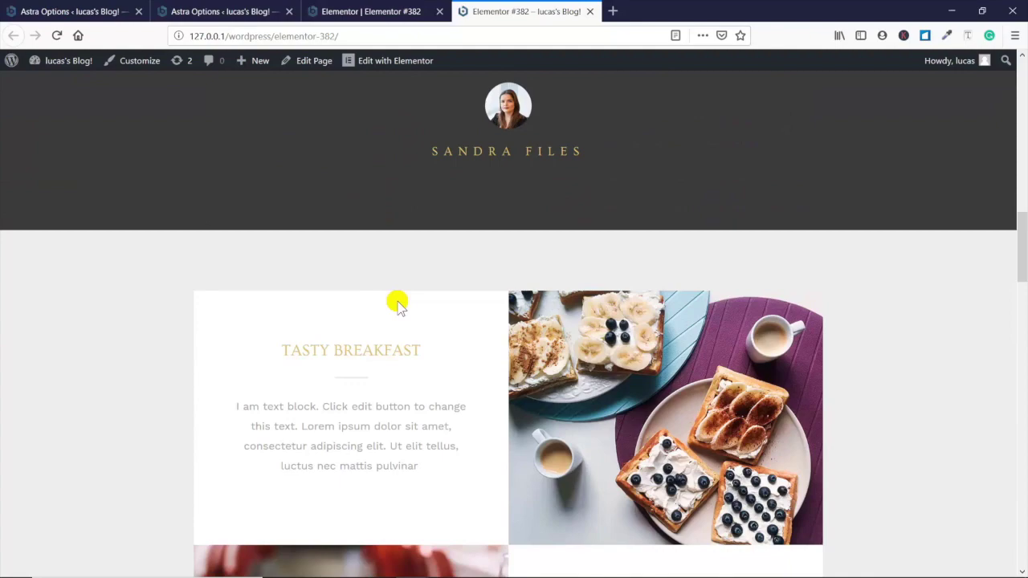
scroll(397, 305, "down", 8)
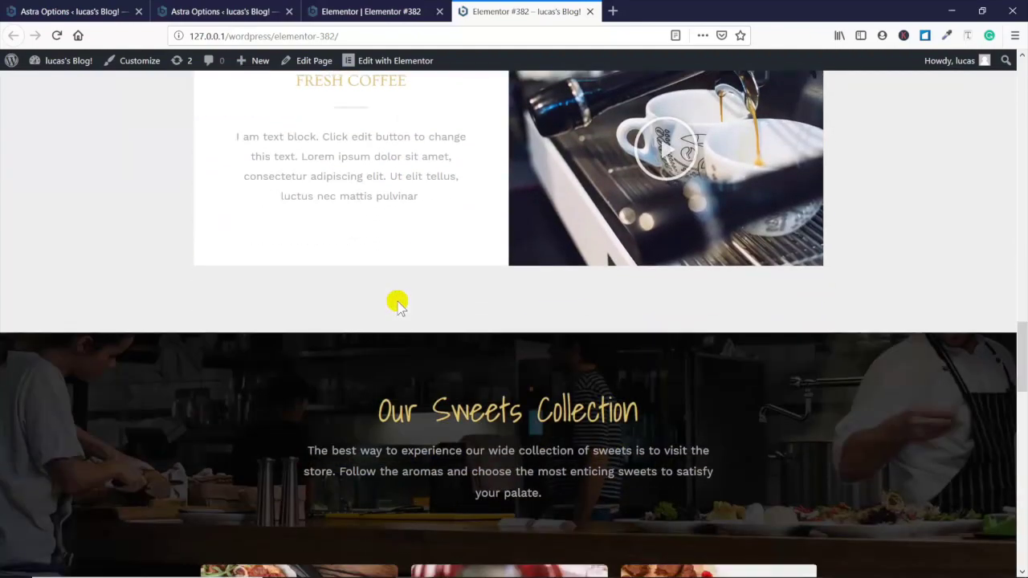
scroll(396, 297, "down", 8)
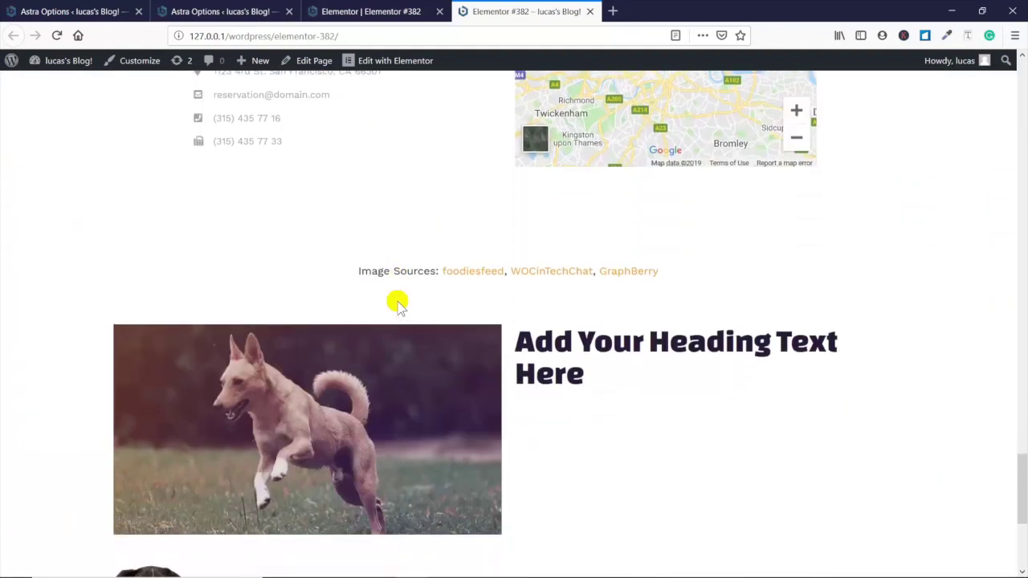
scroll(397, 305, "down", 1)
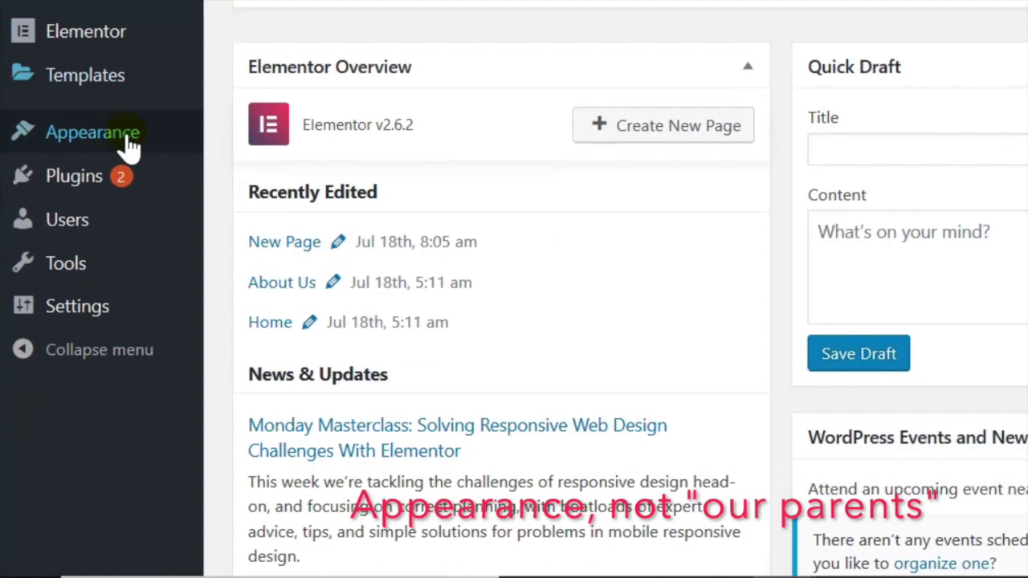
Step: Open the Appearance > Menus editor and compare it with the live homepage in a new tab
mouse_move(132, 149)
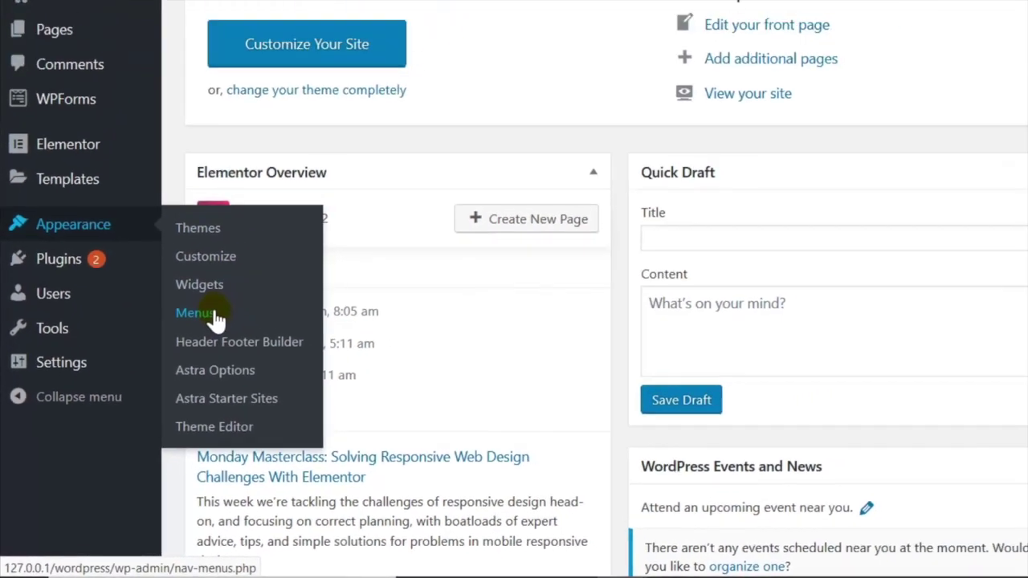
left_click(245, 244)
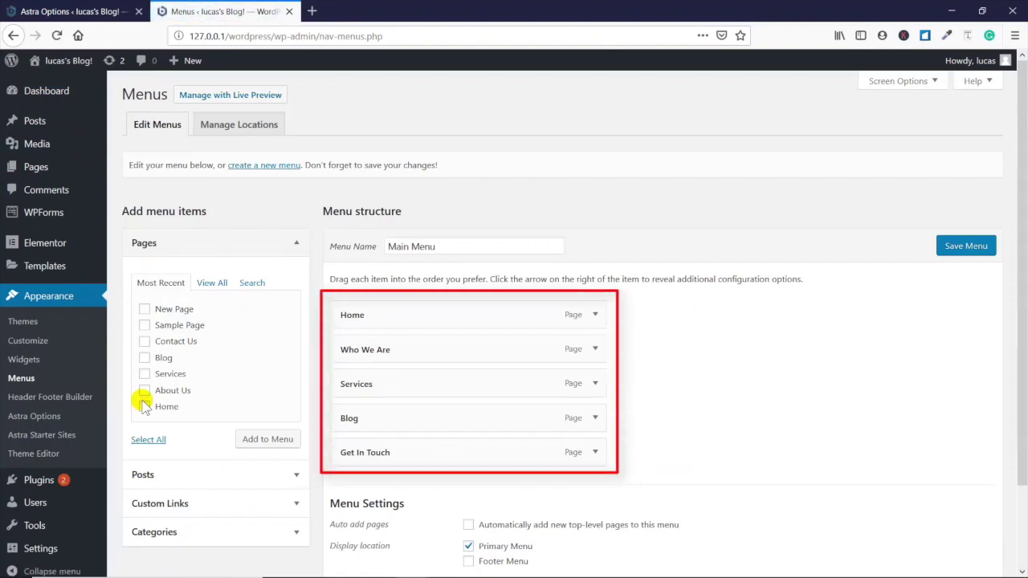
mouse_move(80, 69)
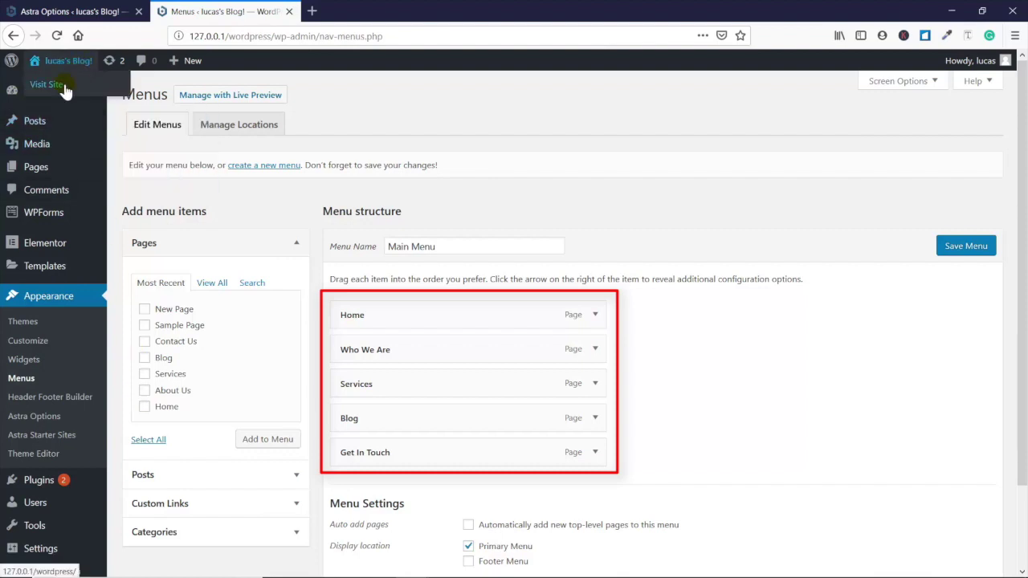
middle_click(64, 86)
left_click(334, 14)
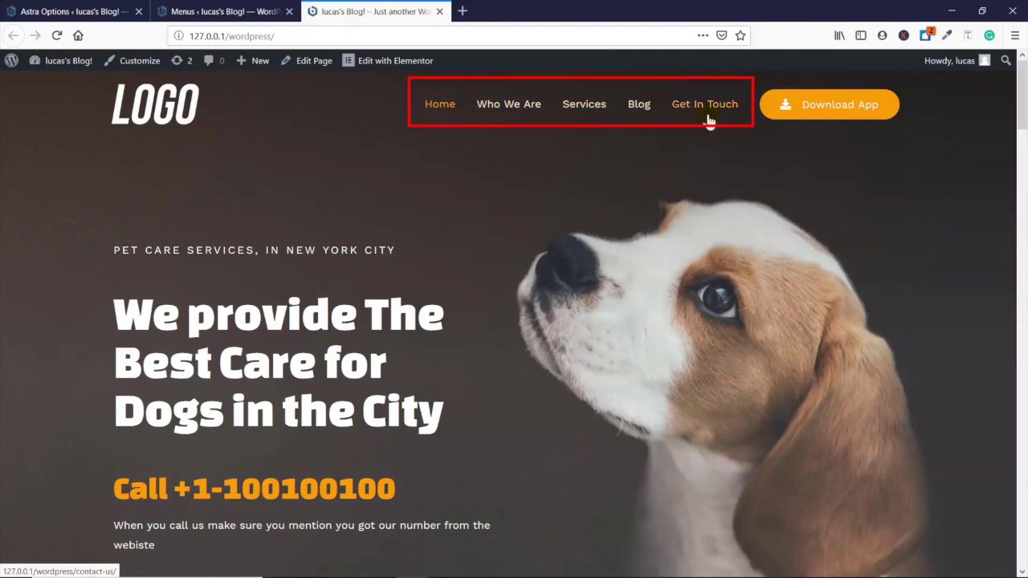
left_click(227, 11)
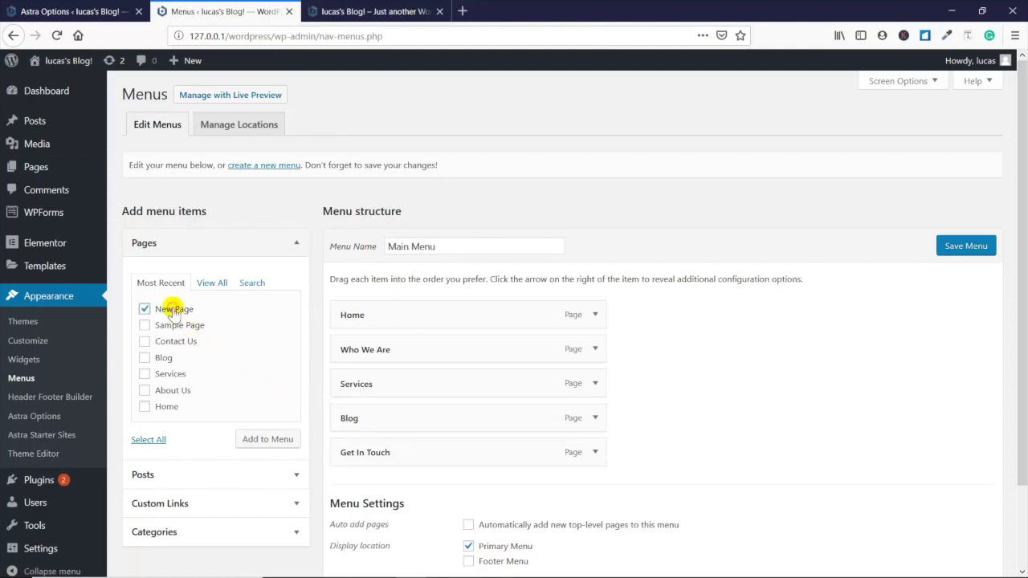
Step: Add New Page to the Main Menu, relabel the item Contact, and save the menu
left_click(267, 439)
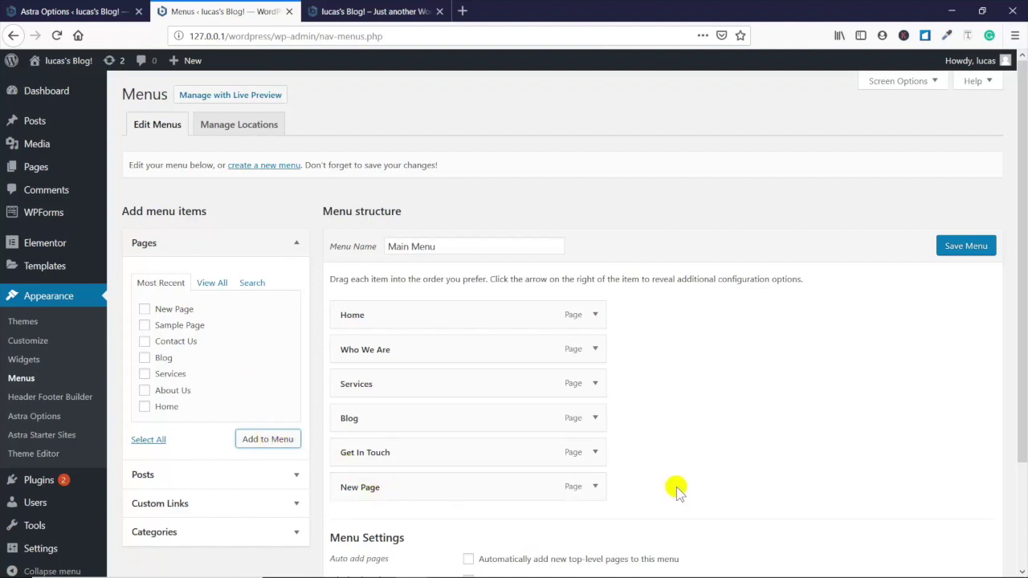
left_click(595, 486)
left_click(409, 534)
key("ctrl+a")
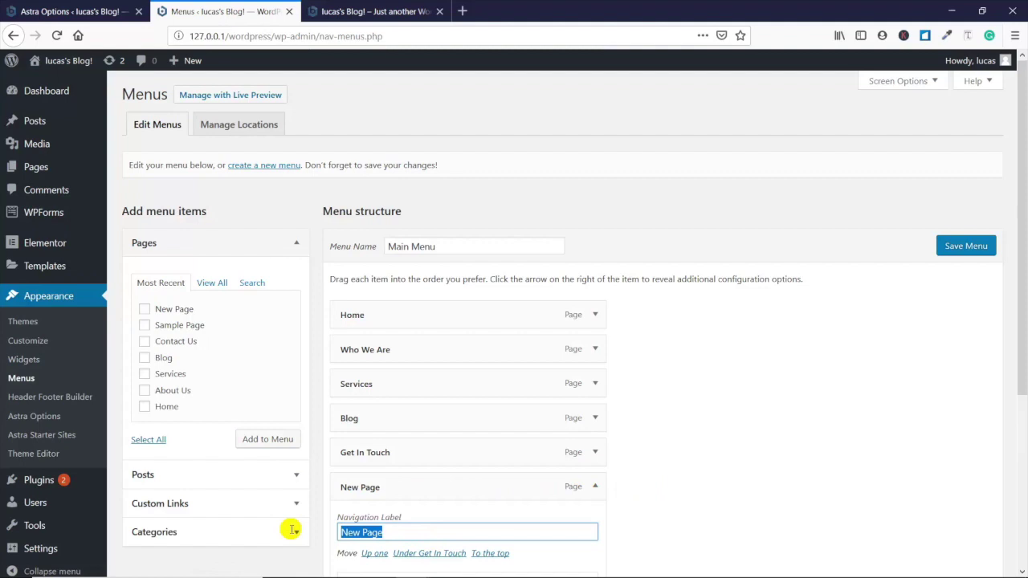
type("Contact")
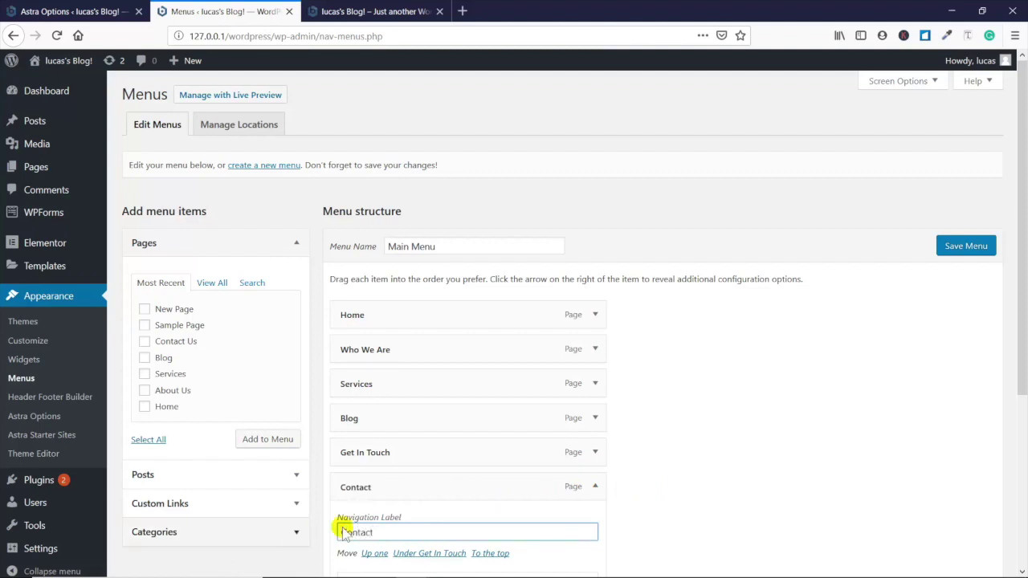
left_click(963, 249)
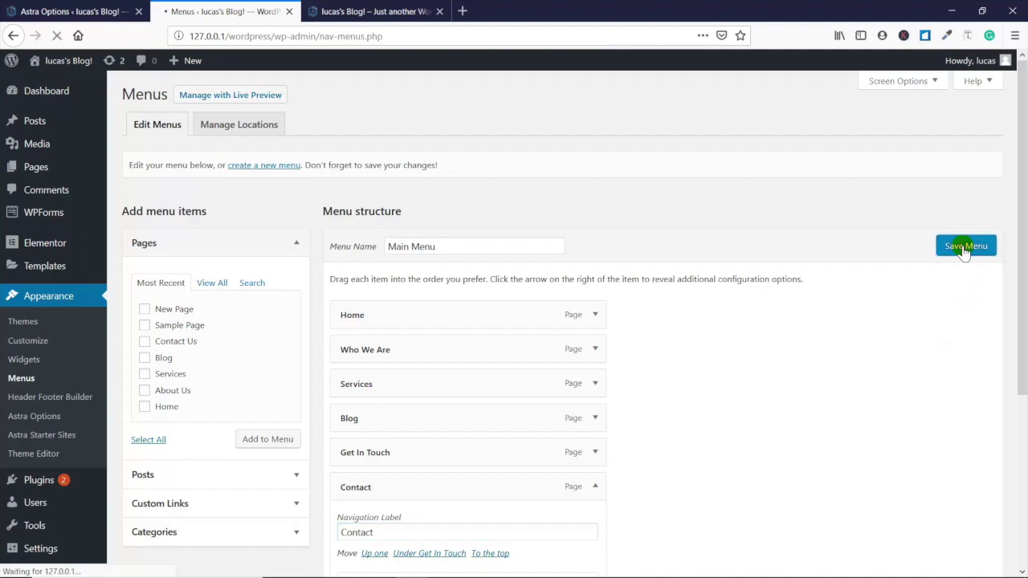
left_click(386, 14)
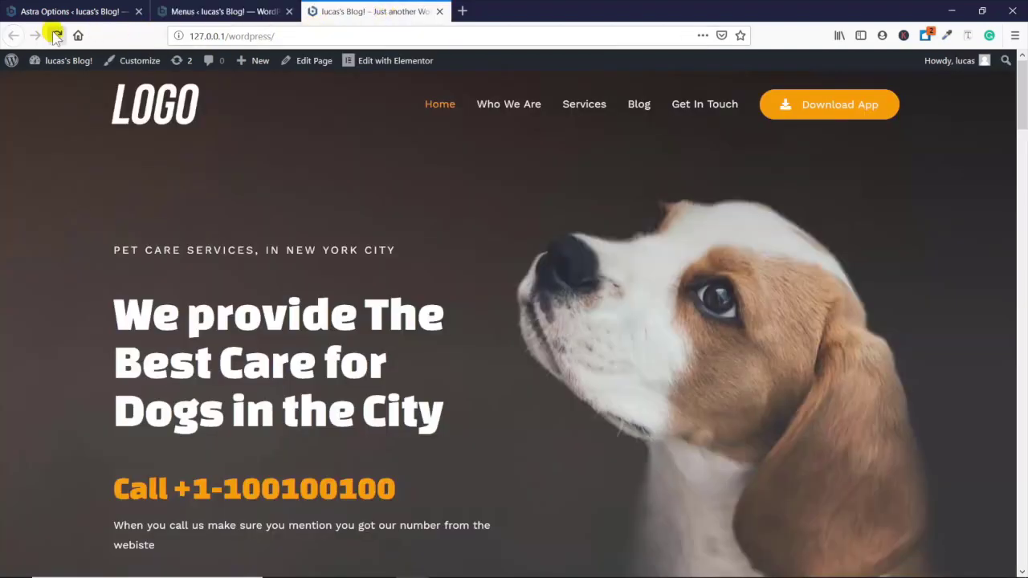
Step: Reload the homepage and scroll through to check the new Contact menu link
left_click(56, 35)
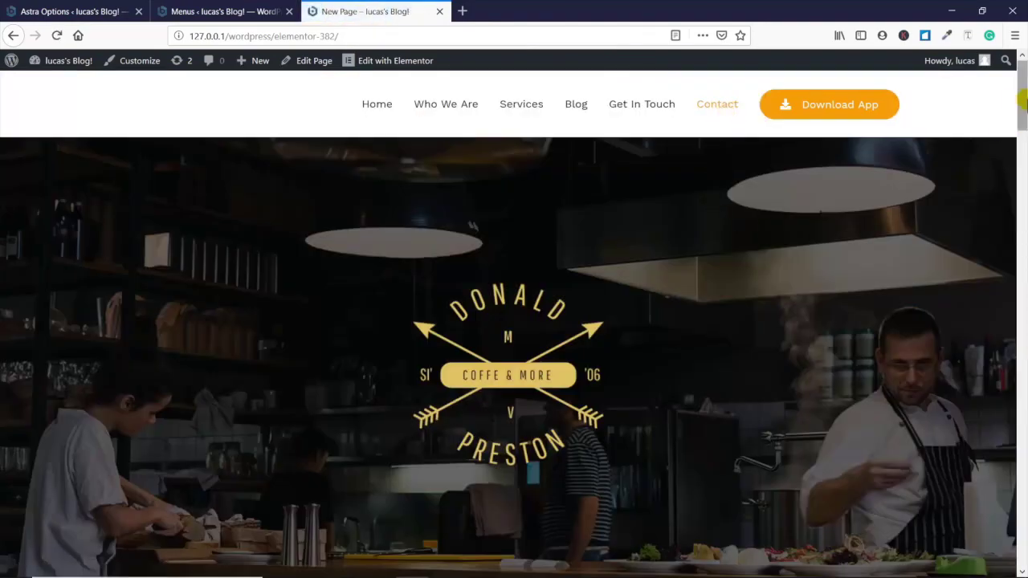
left_click_drag(1023, 114, 1023, 369)
left_click_drag(1011, 192, 1001, 96)
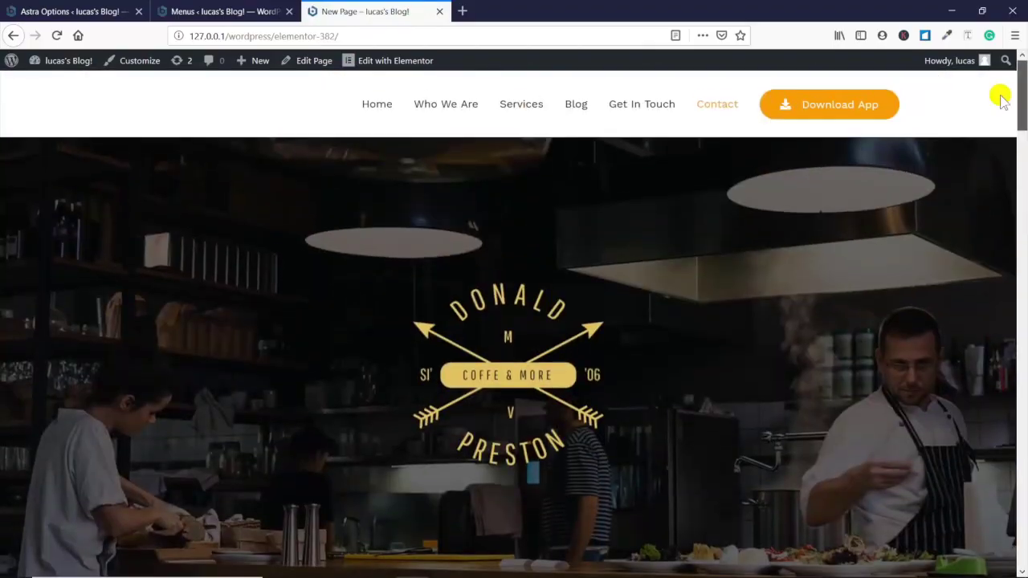